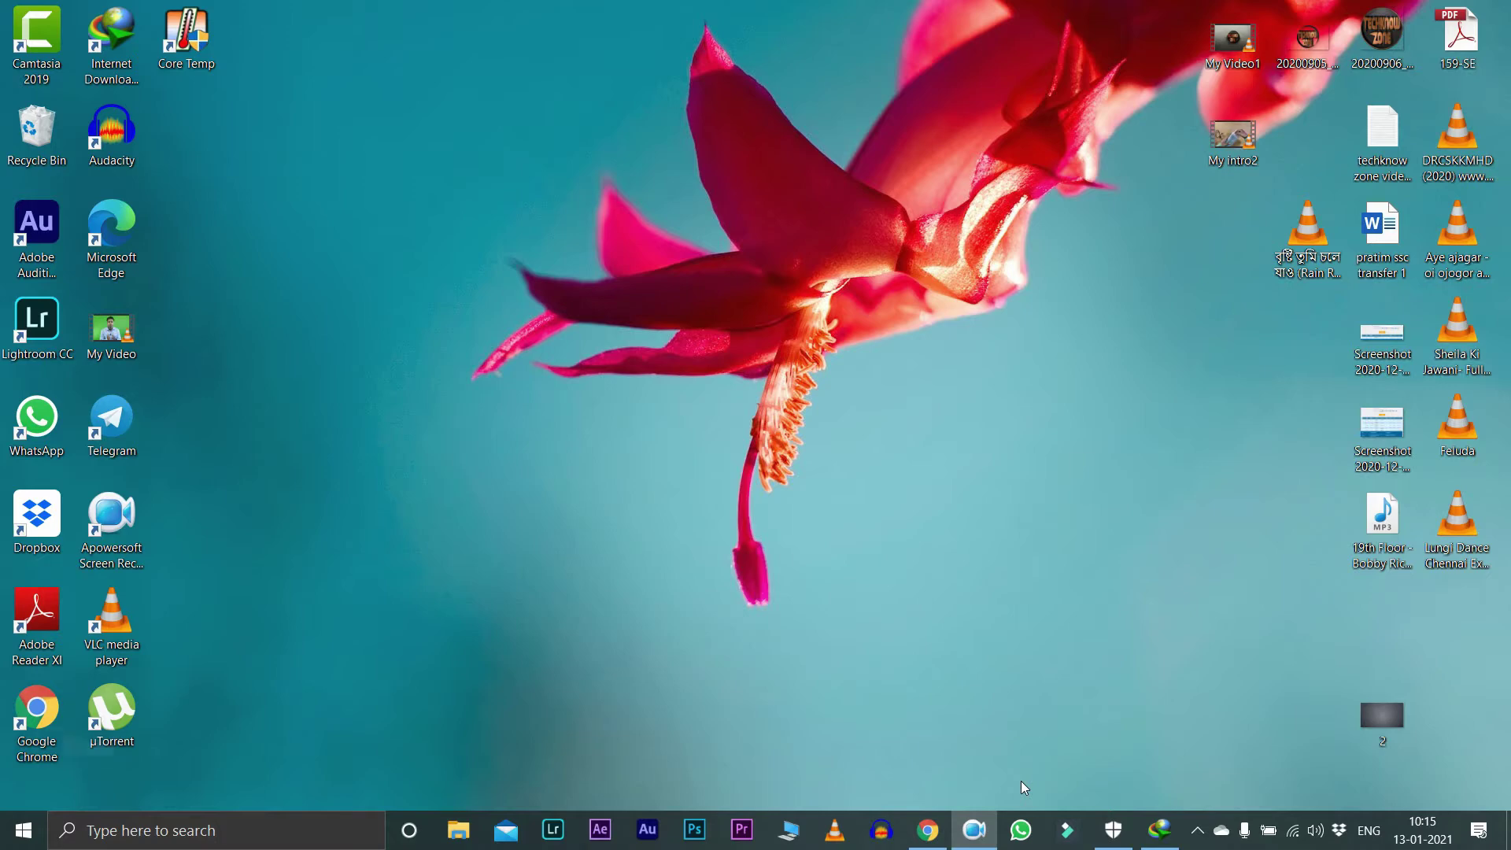
# Open the Virus & threat protection page of Windows Security, then minimize its window
pyautogui.click(213, 831)
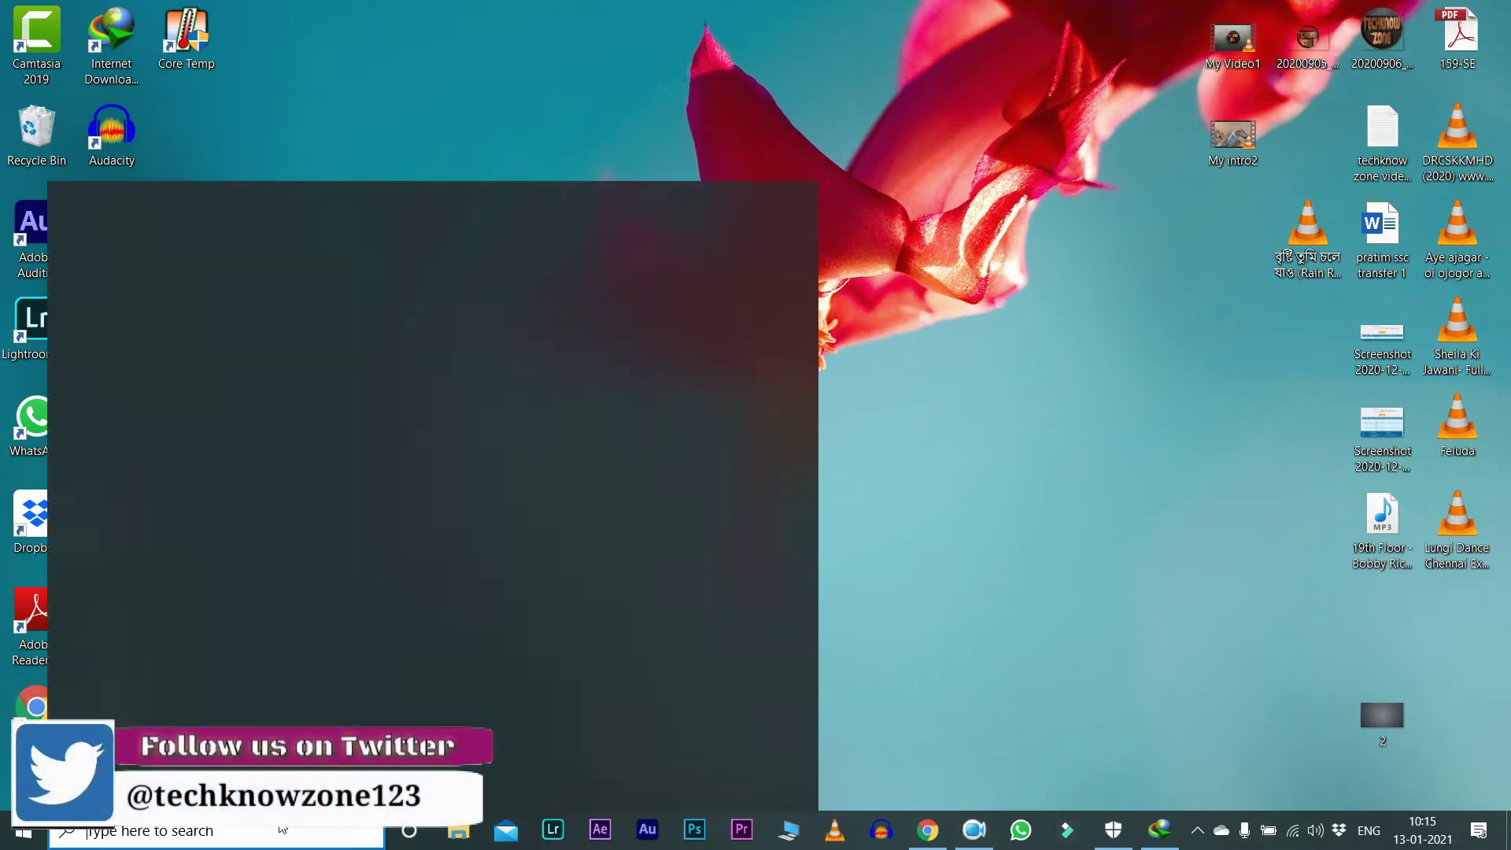
pyautogui.click(263, 533)
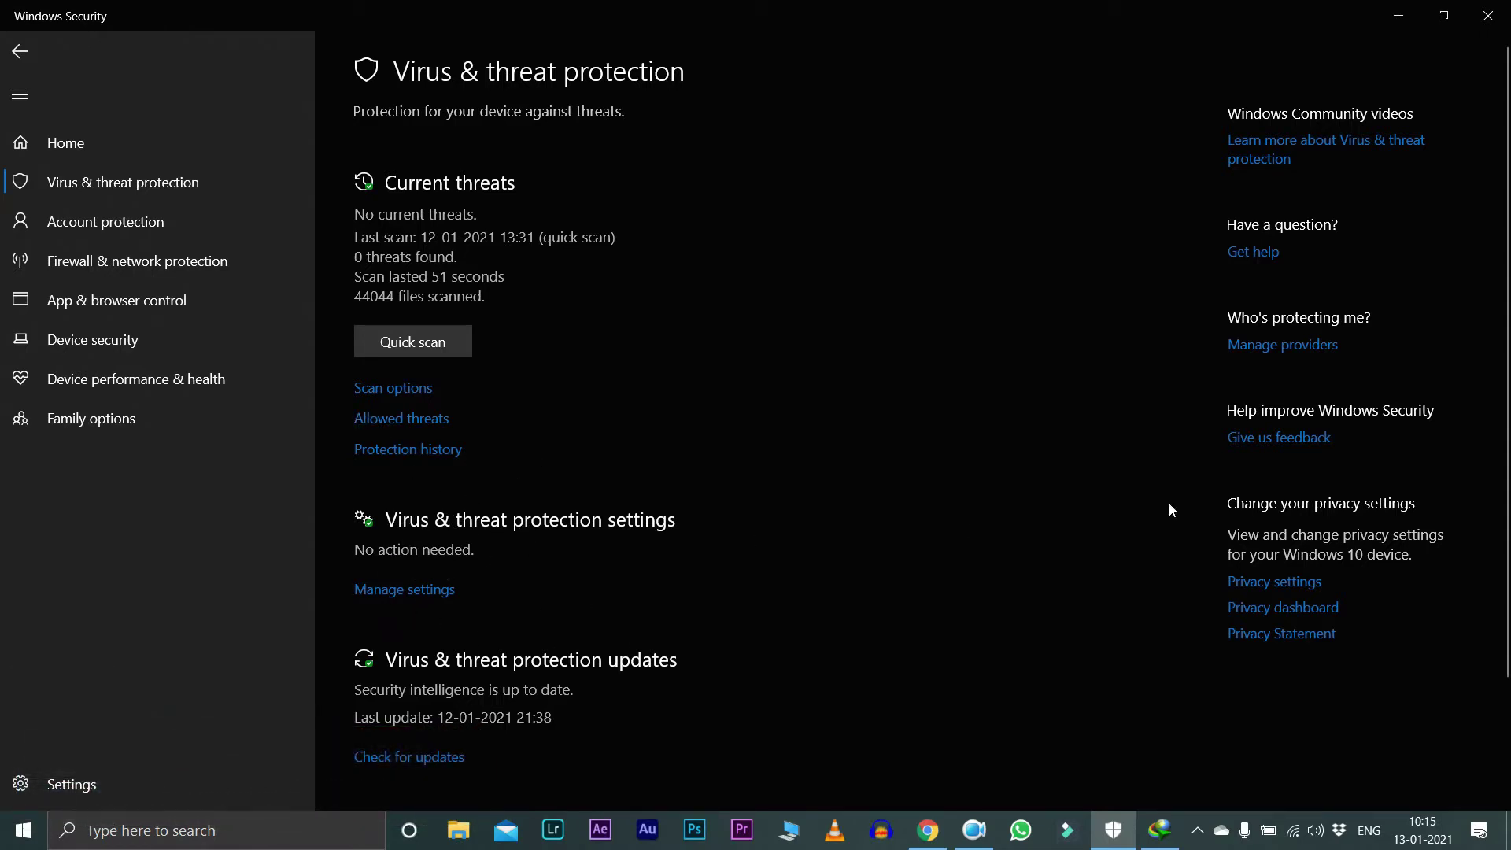
pyautogui.click(1396, 20)
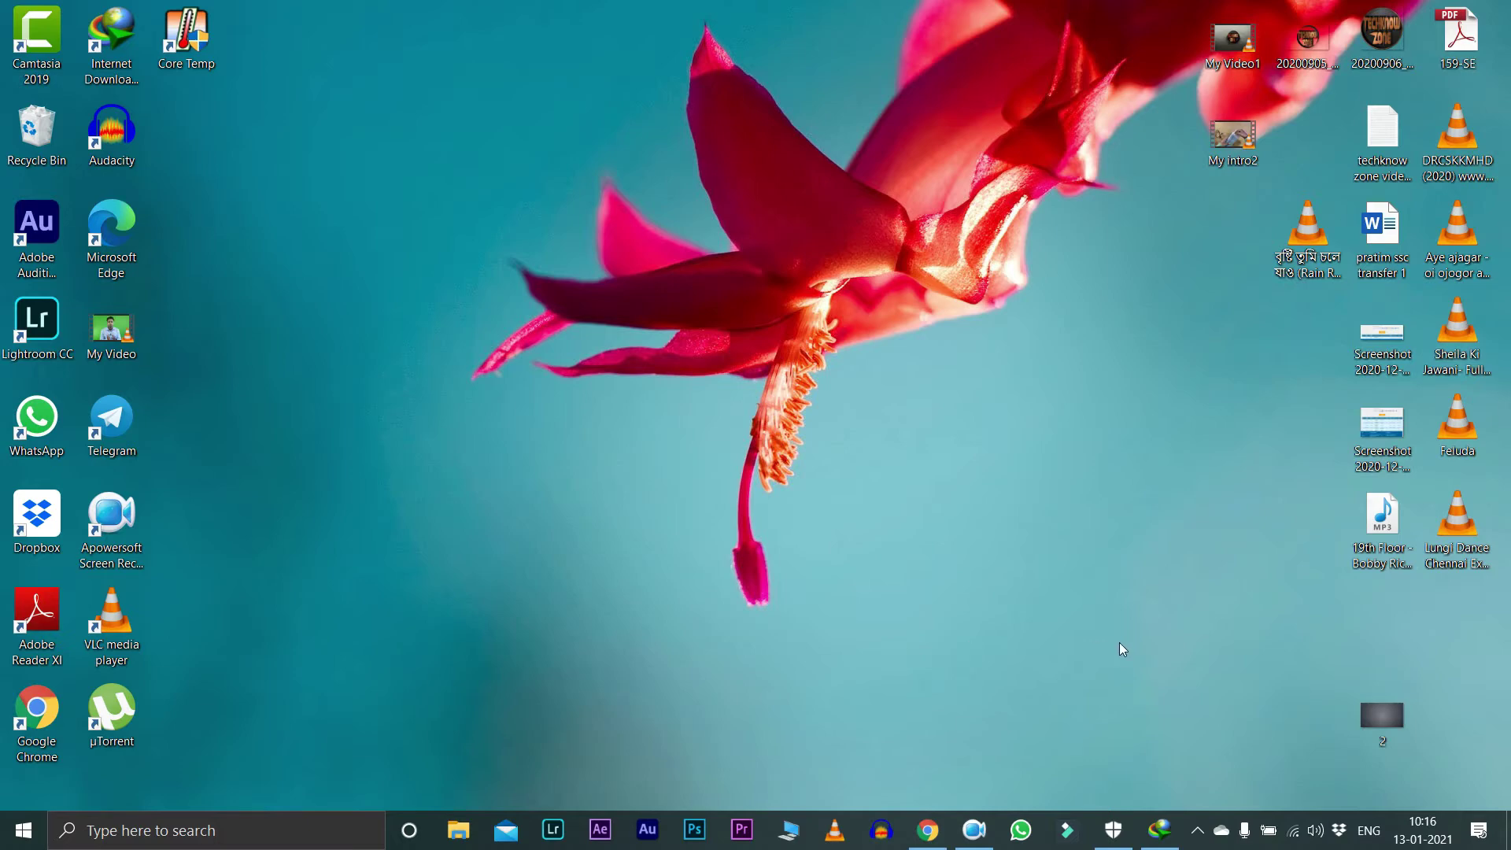
# Restore Windows Security, review the options in Virus & threat protection settings, and close the window
pyautogui.click(1113, 831)
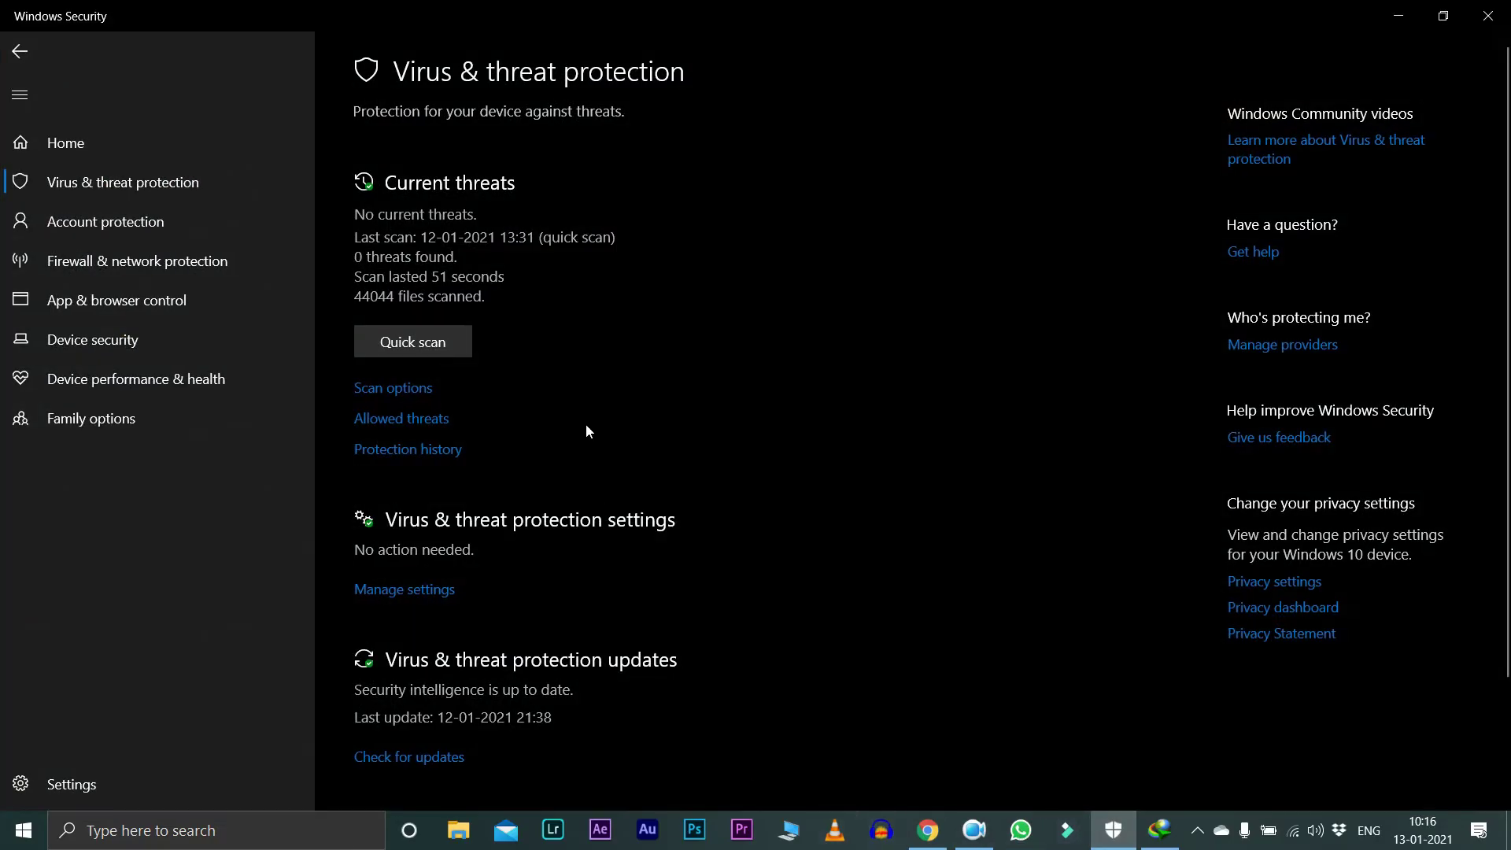
pyautogui.click(432, 590)
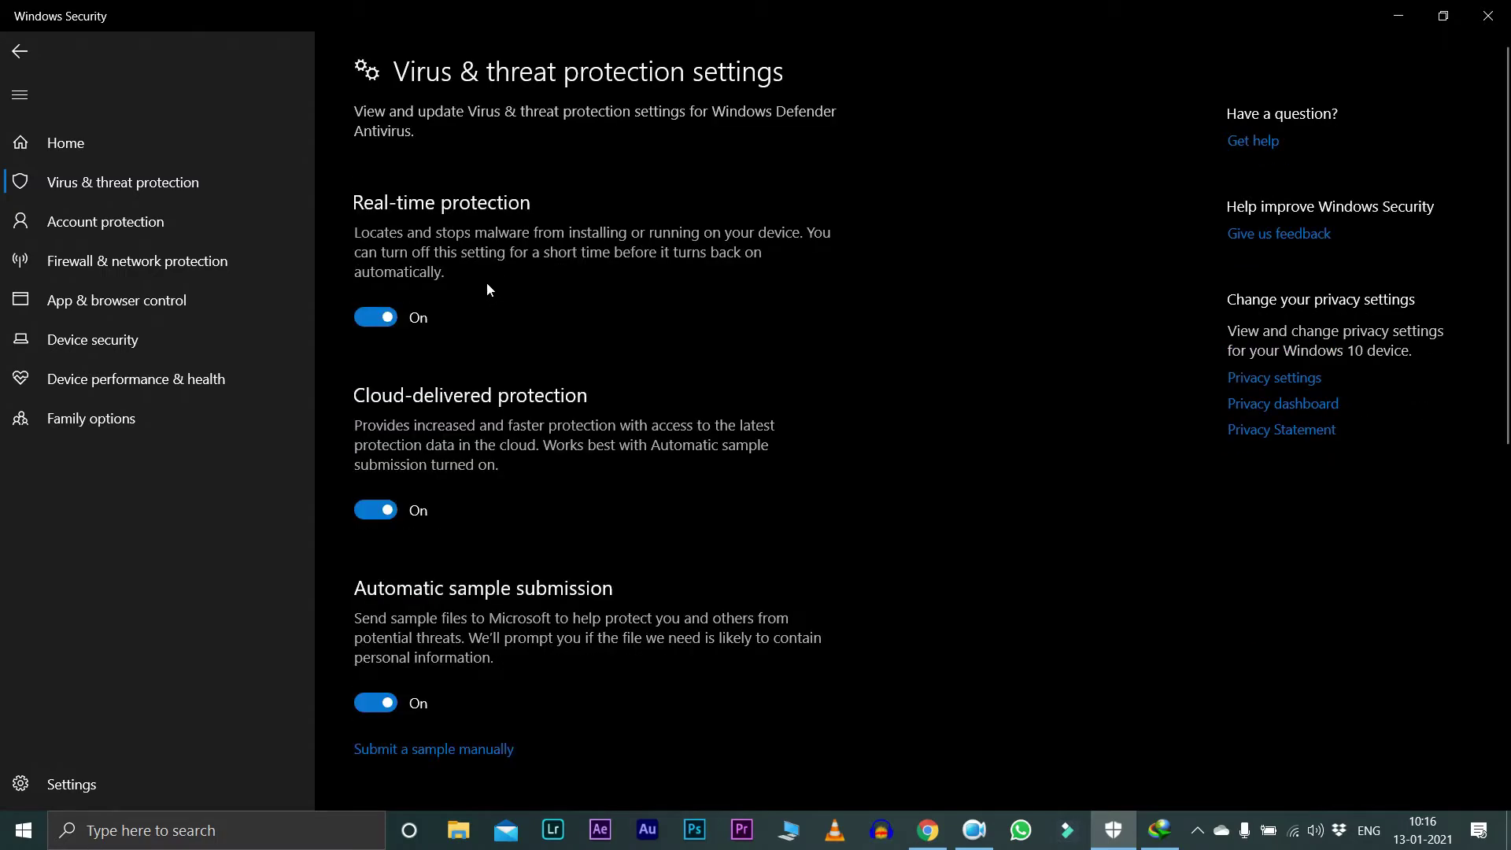
pyautogui.scroll(-8, 493, 555)
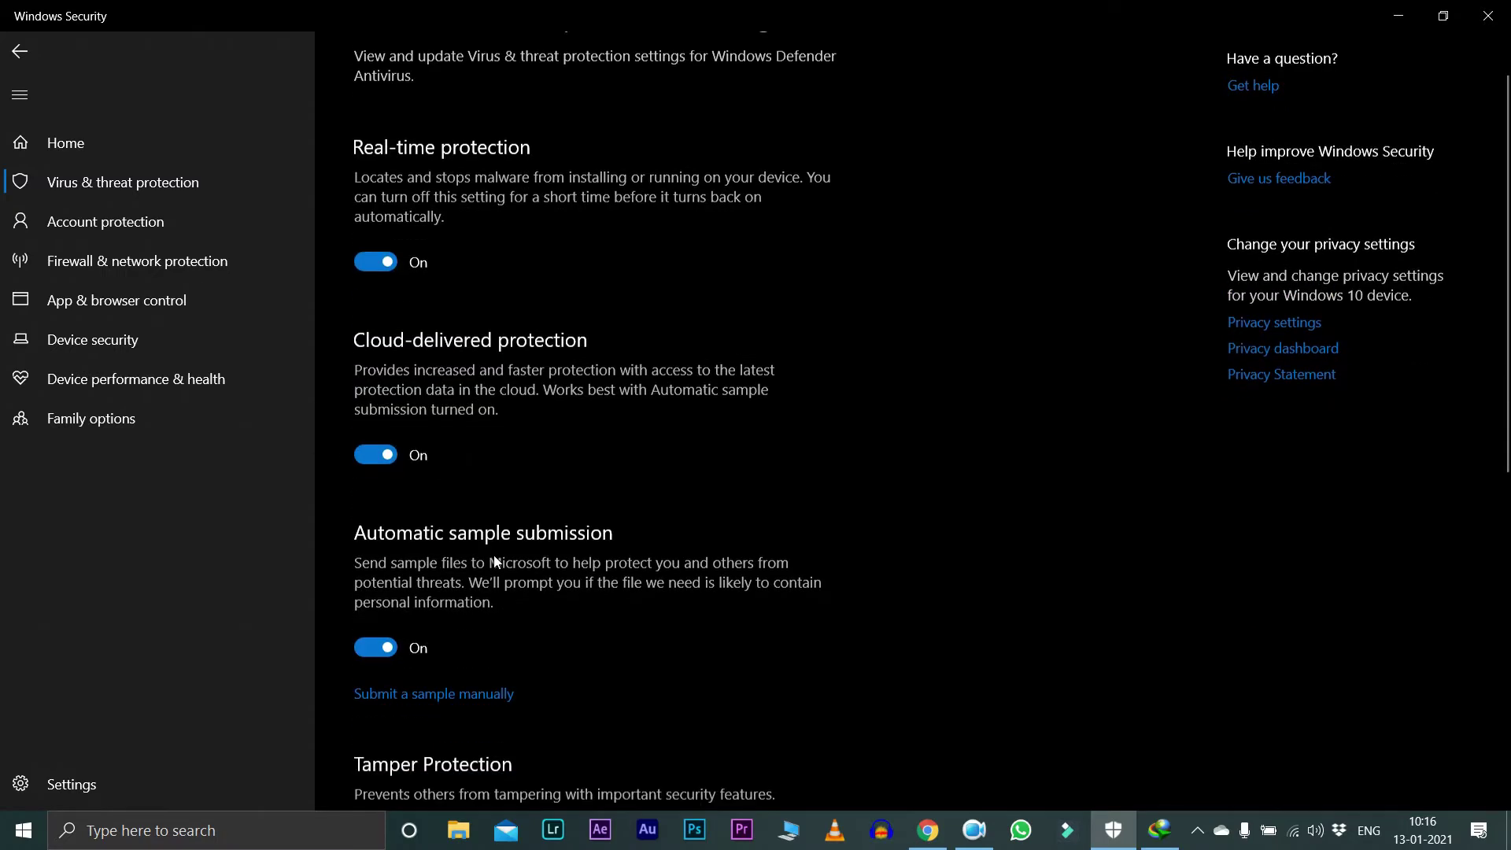
pyautogui.scroll(8, 494, 559)
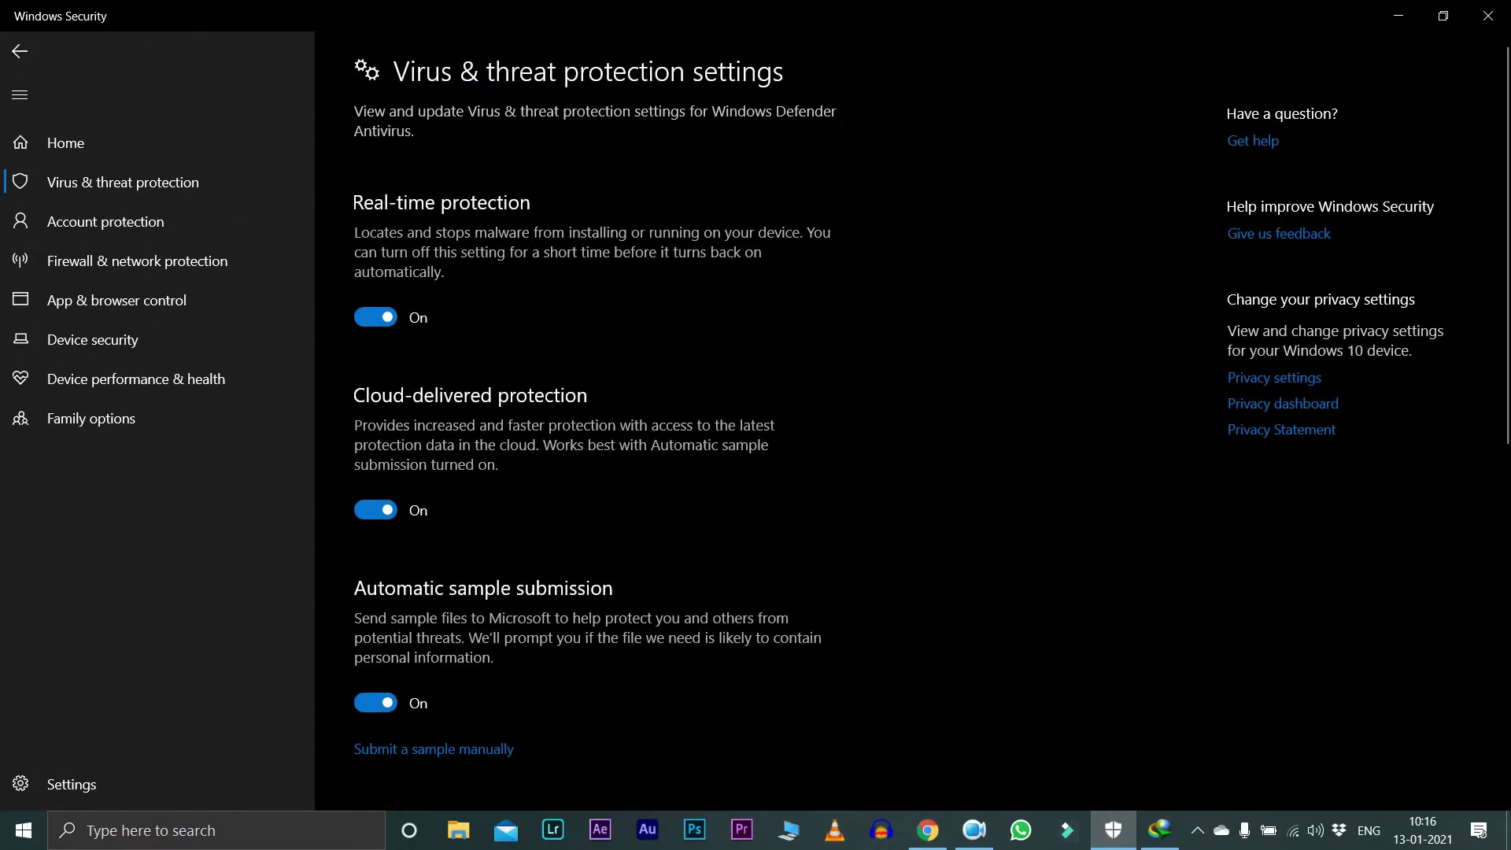
pyautogui.click(1485, 14)
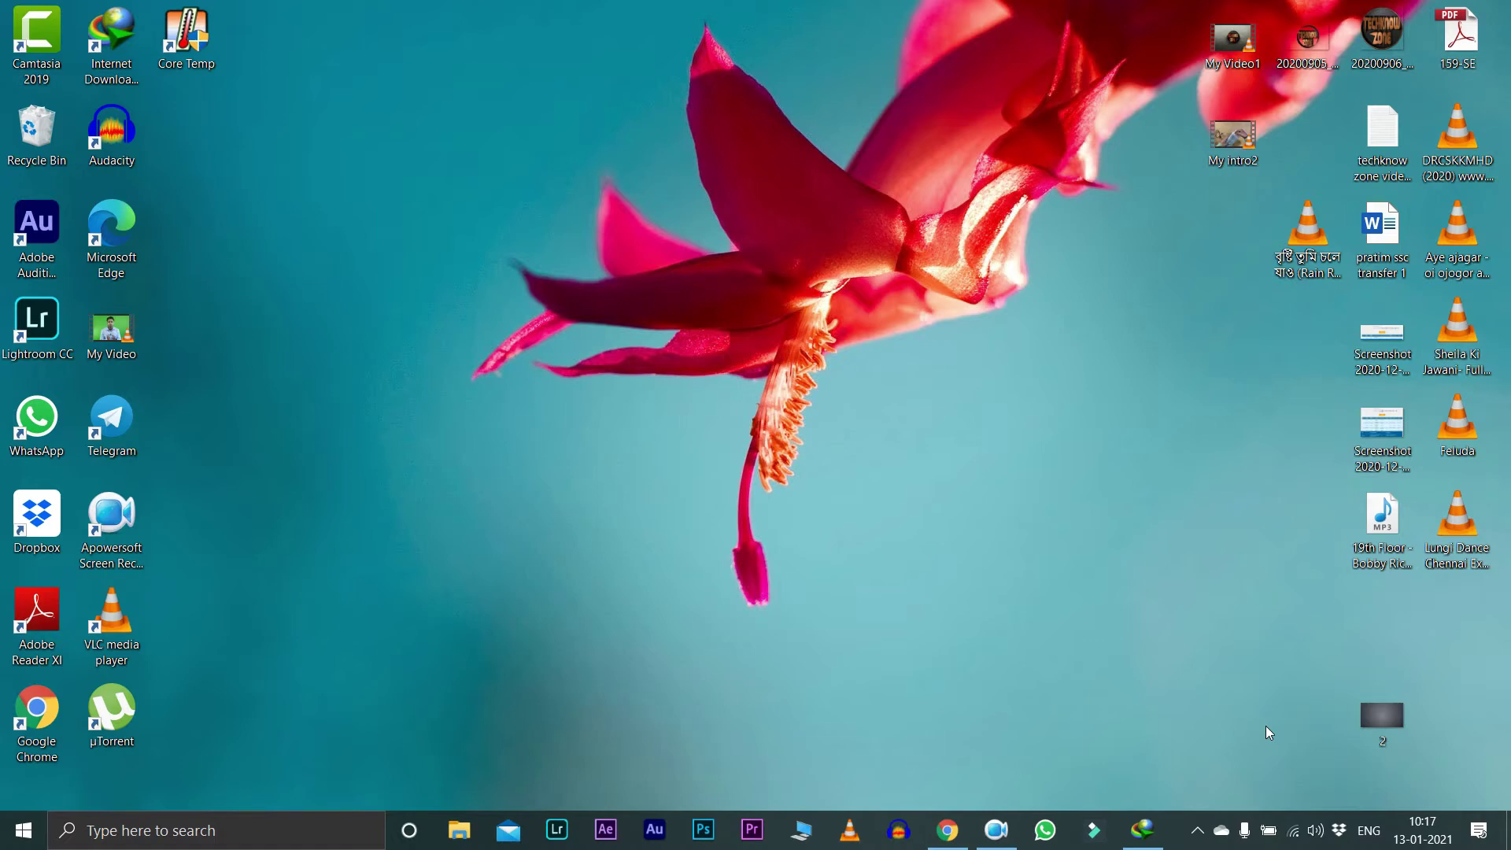
# In Chrome, download Filmora 9.6.0.18 (x64).rar from Google Drive despite the virus scan warning, saving it to Downloads\Compressed
pyautogui.click(948, 831)
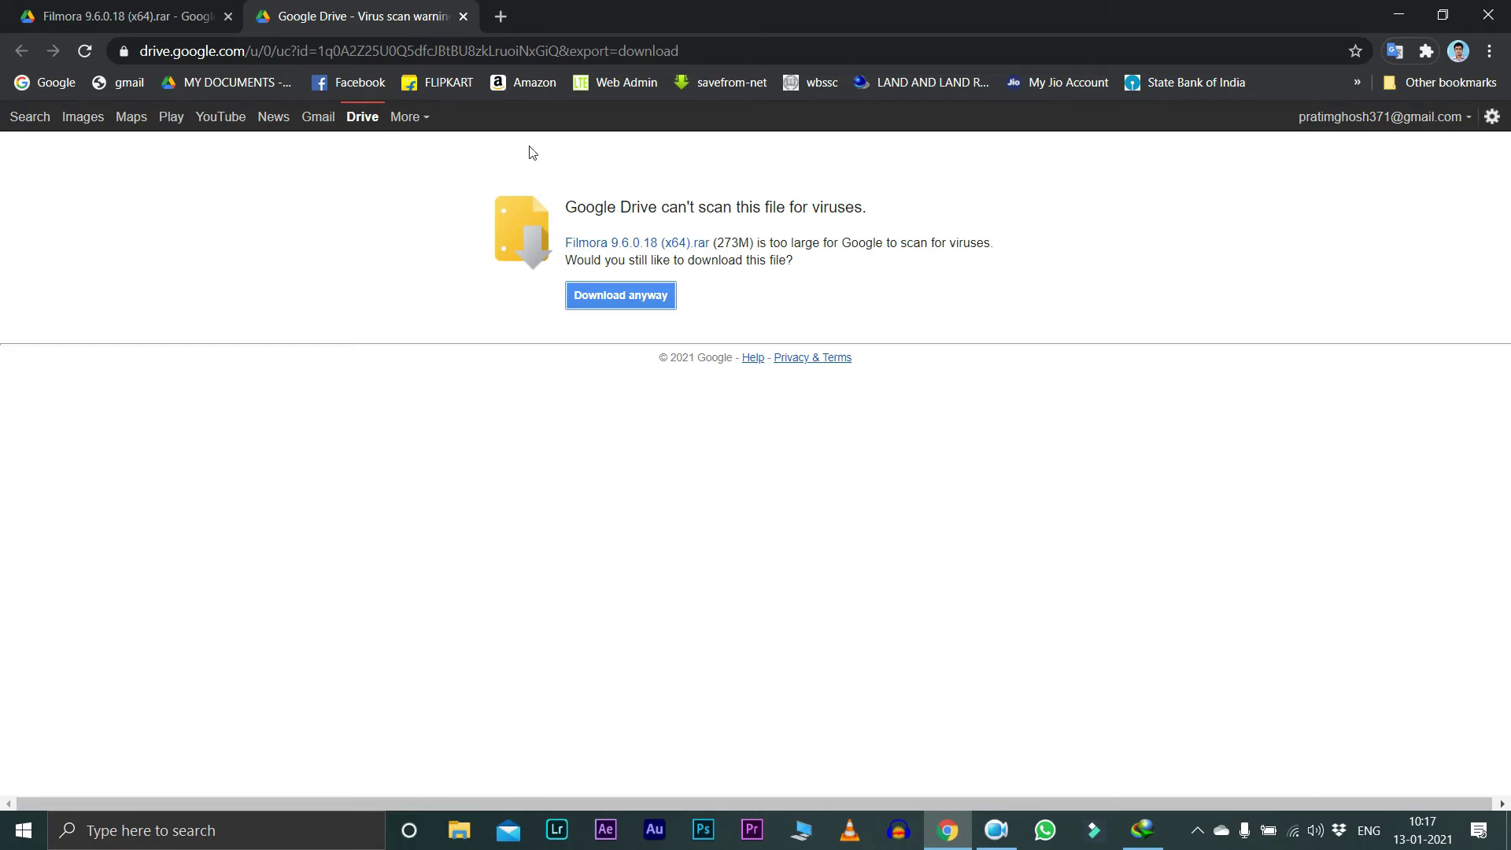
pyautogui.click(135, 14)
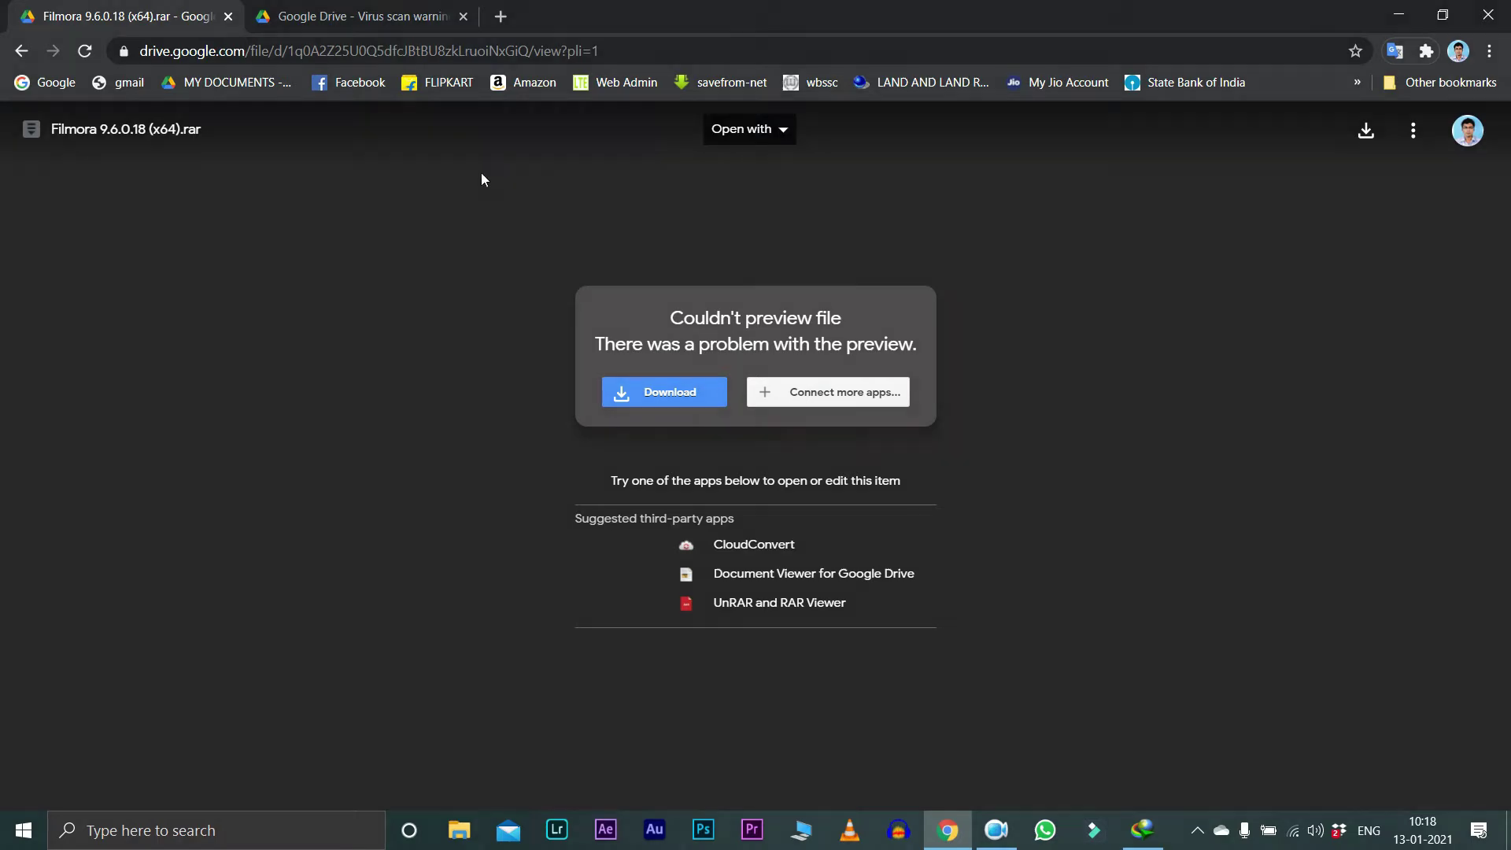
pyautogui.click(409, 20)
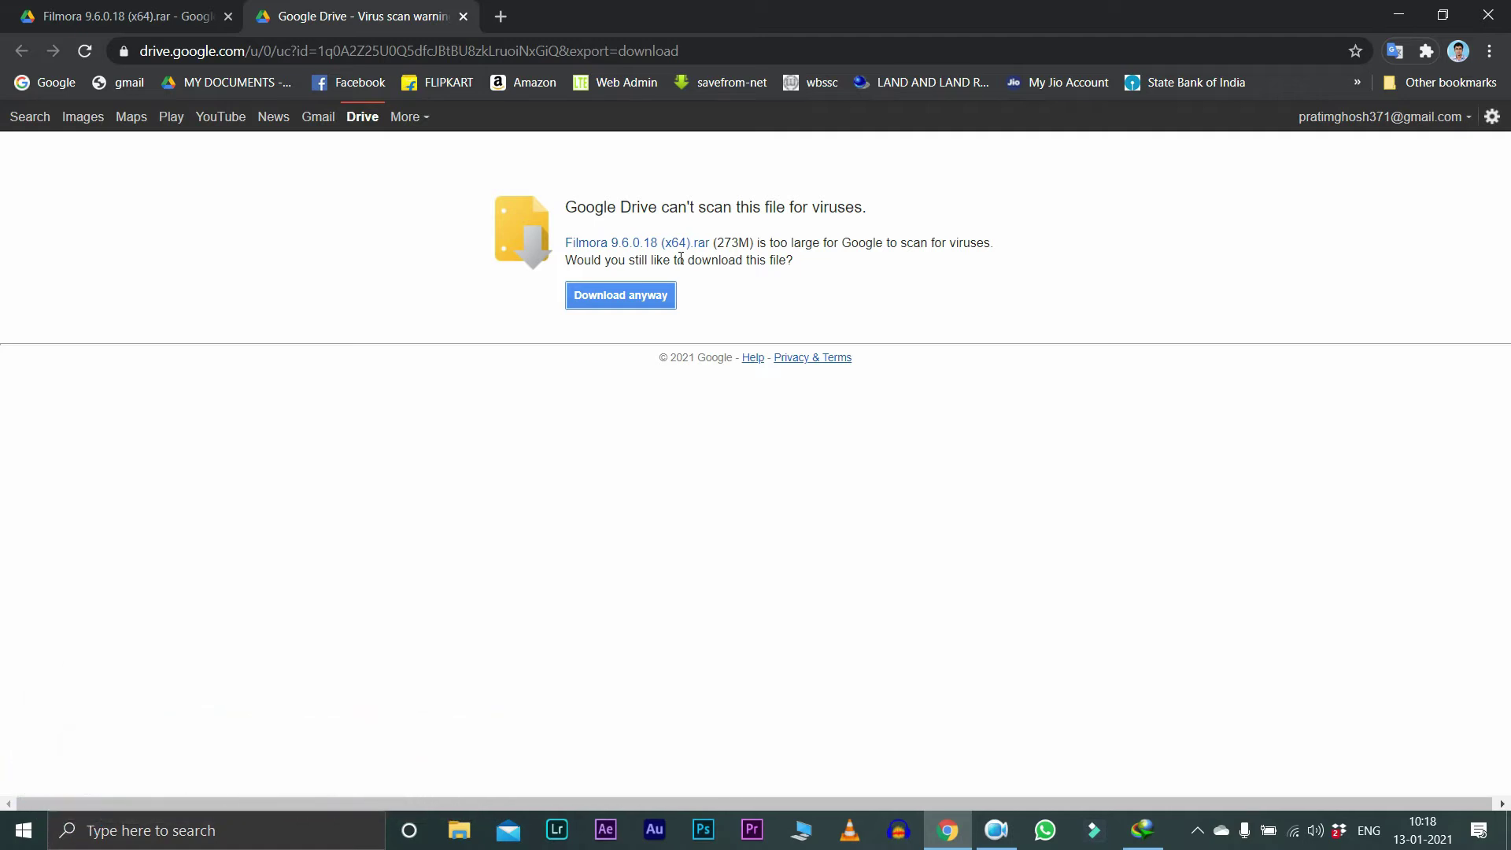
pyautogui.click(613, 297)
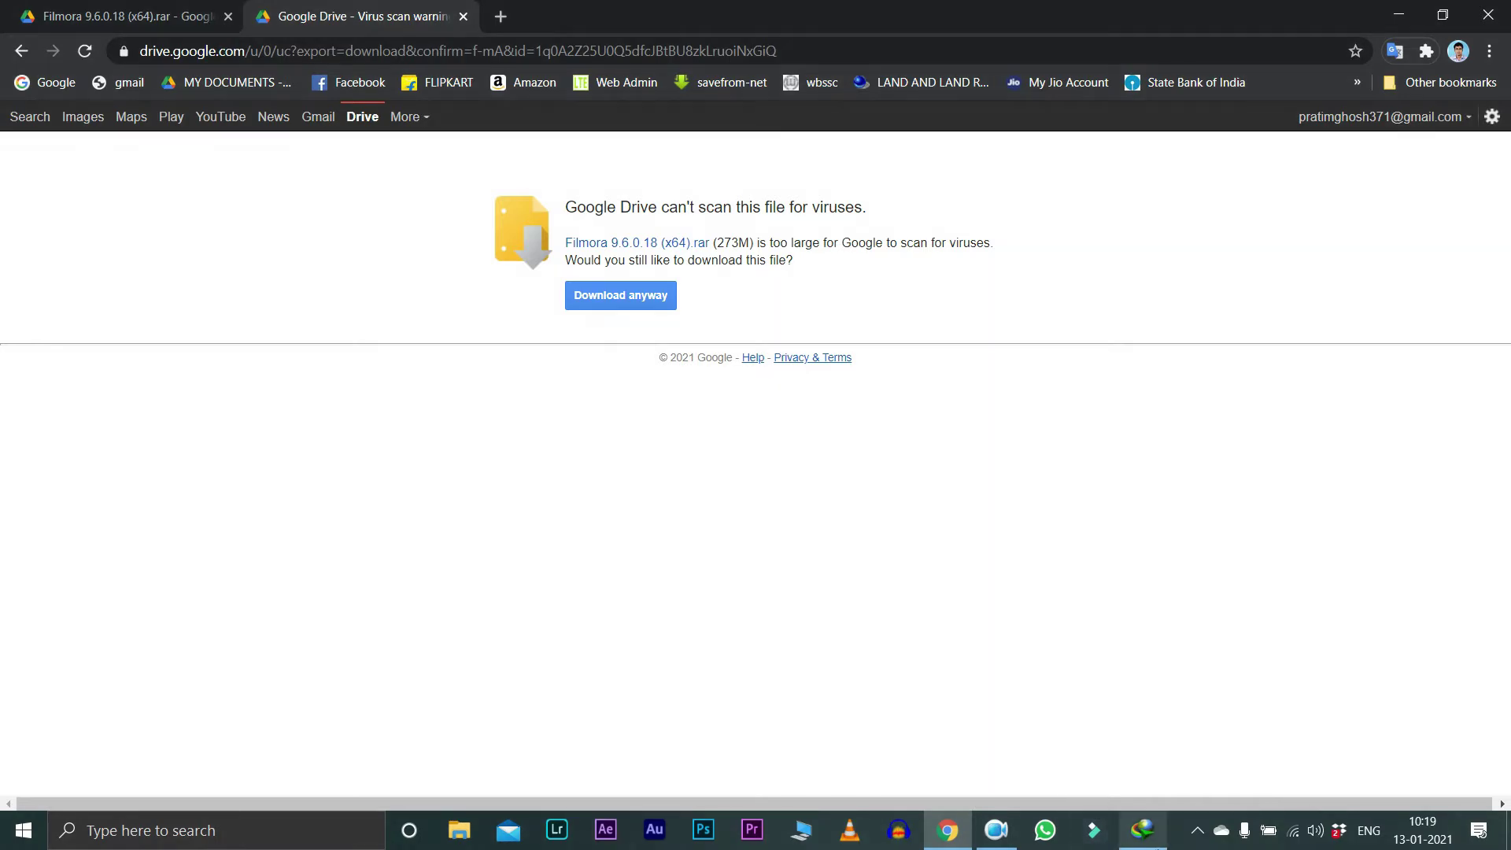
pyautogui.click(1164, 840)
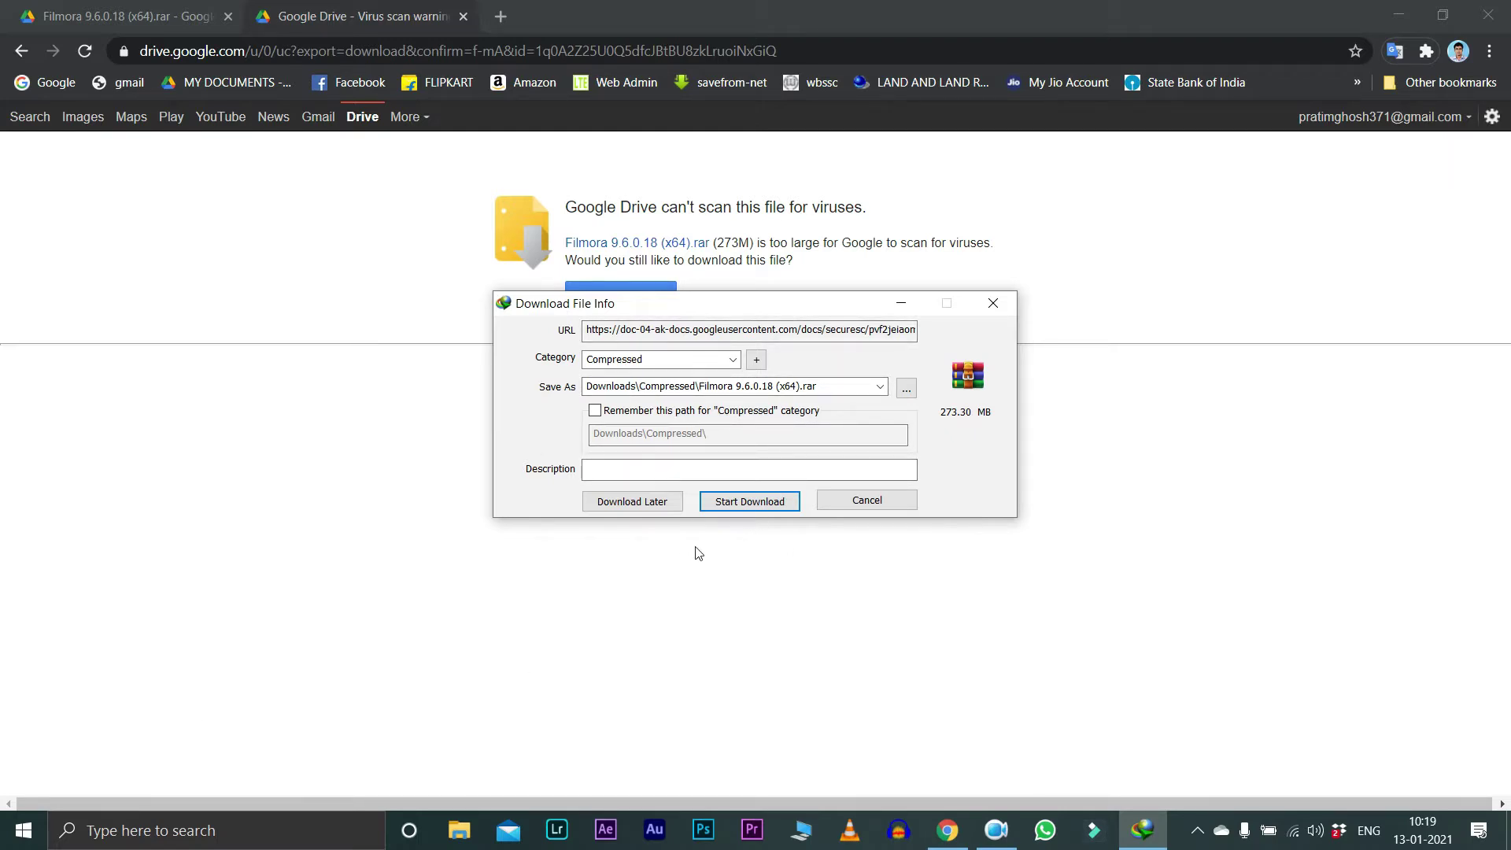
pyautogui.click(745, 502)
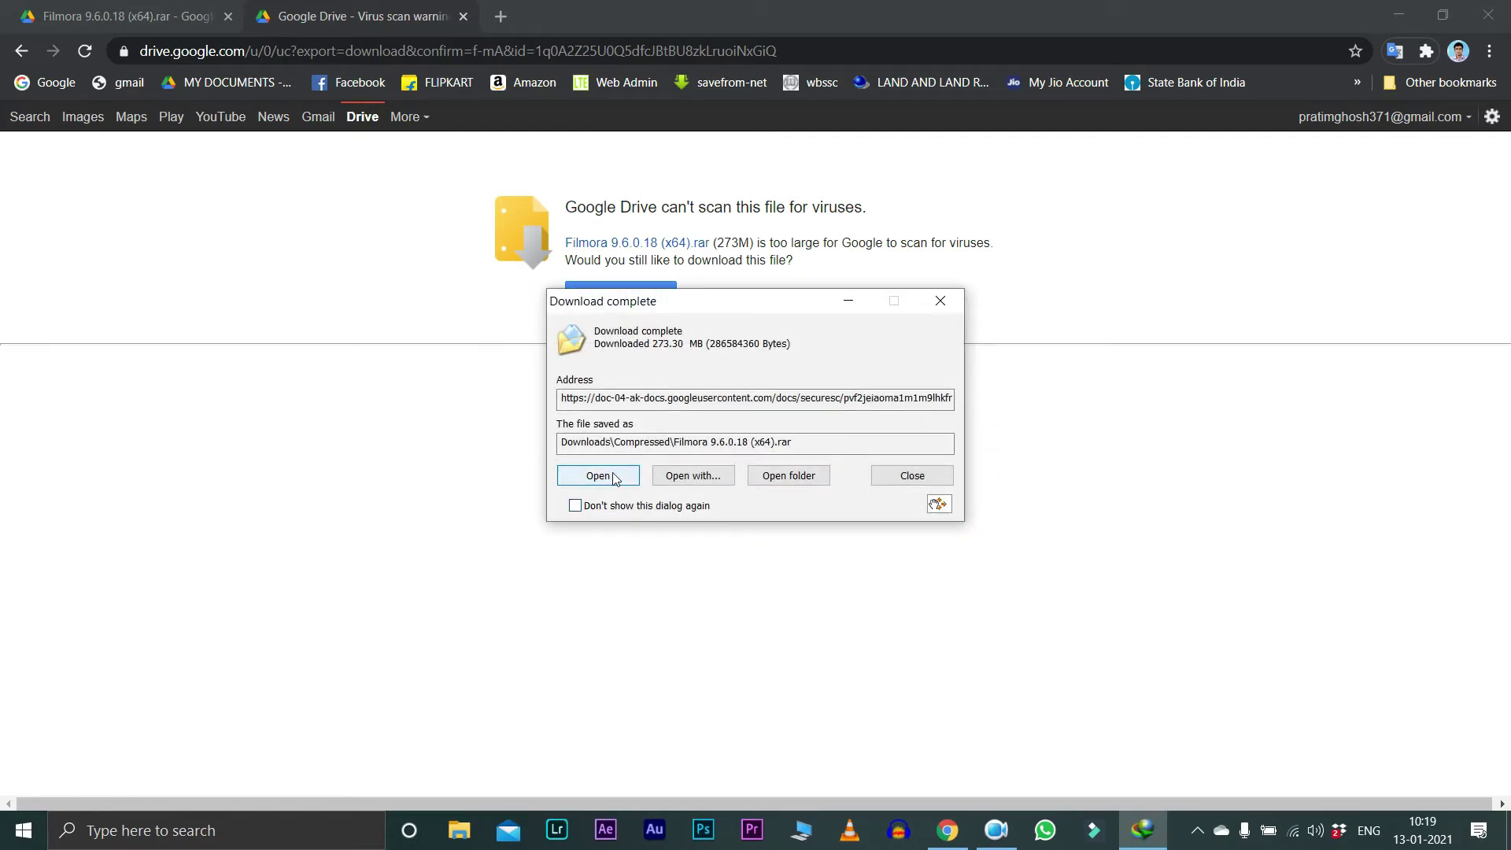
pyautogui.click(942, 299)
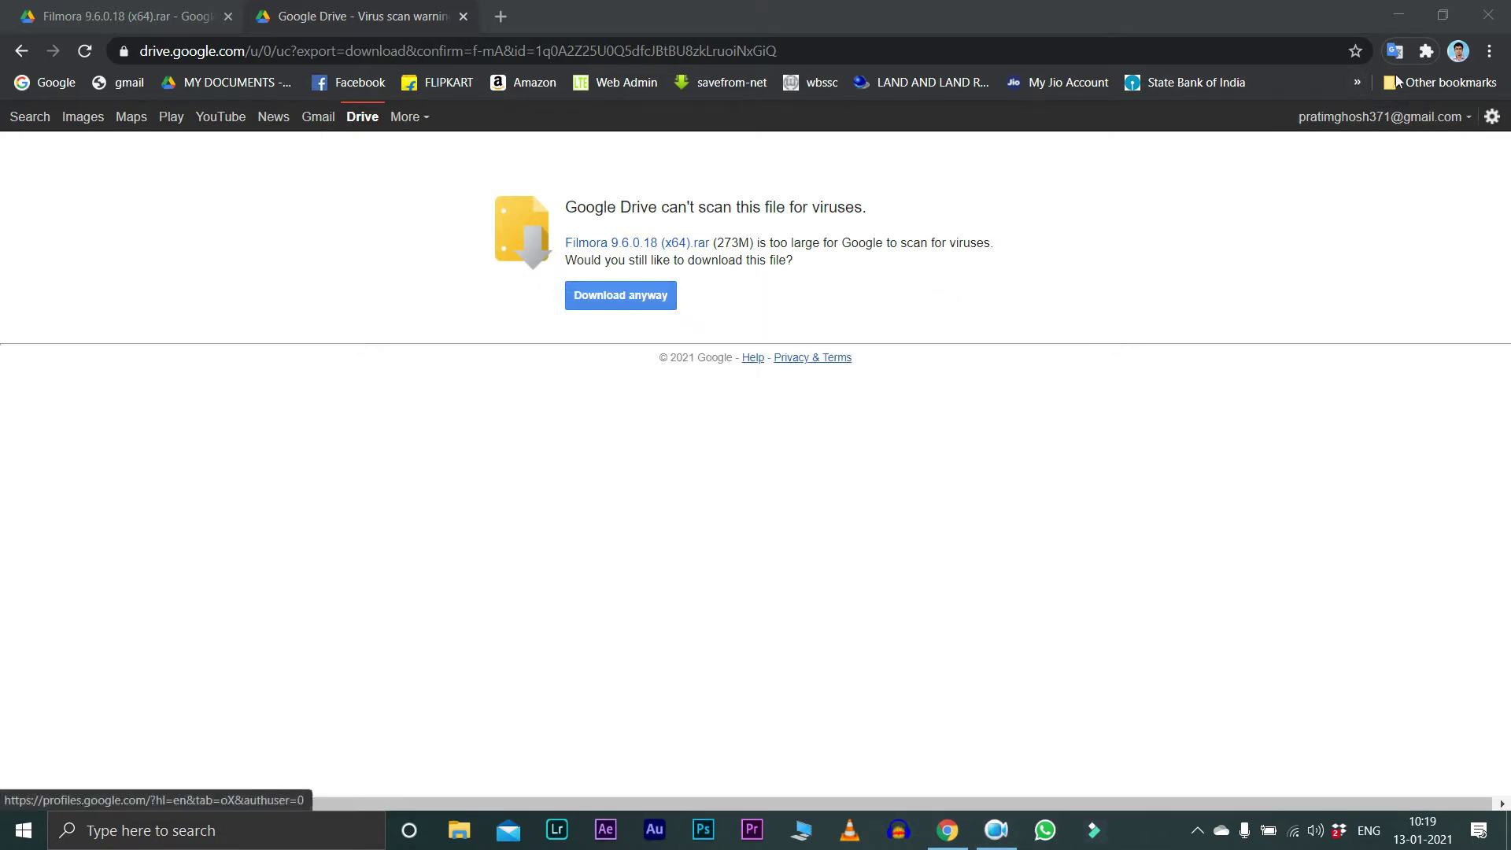
pyautogui.click(1398, 18)
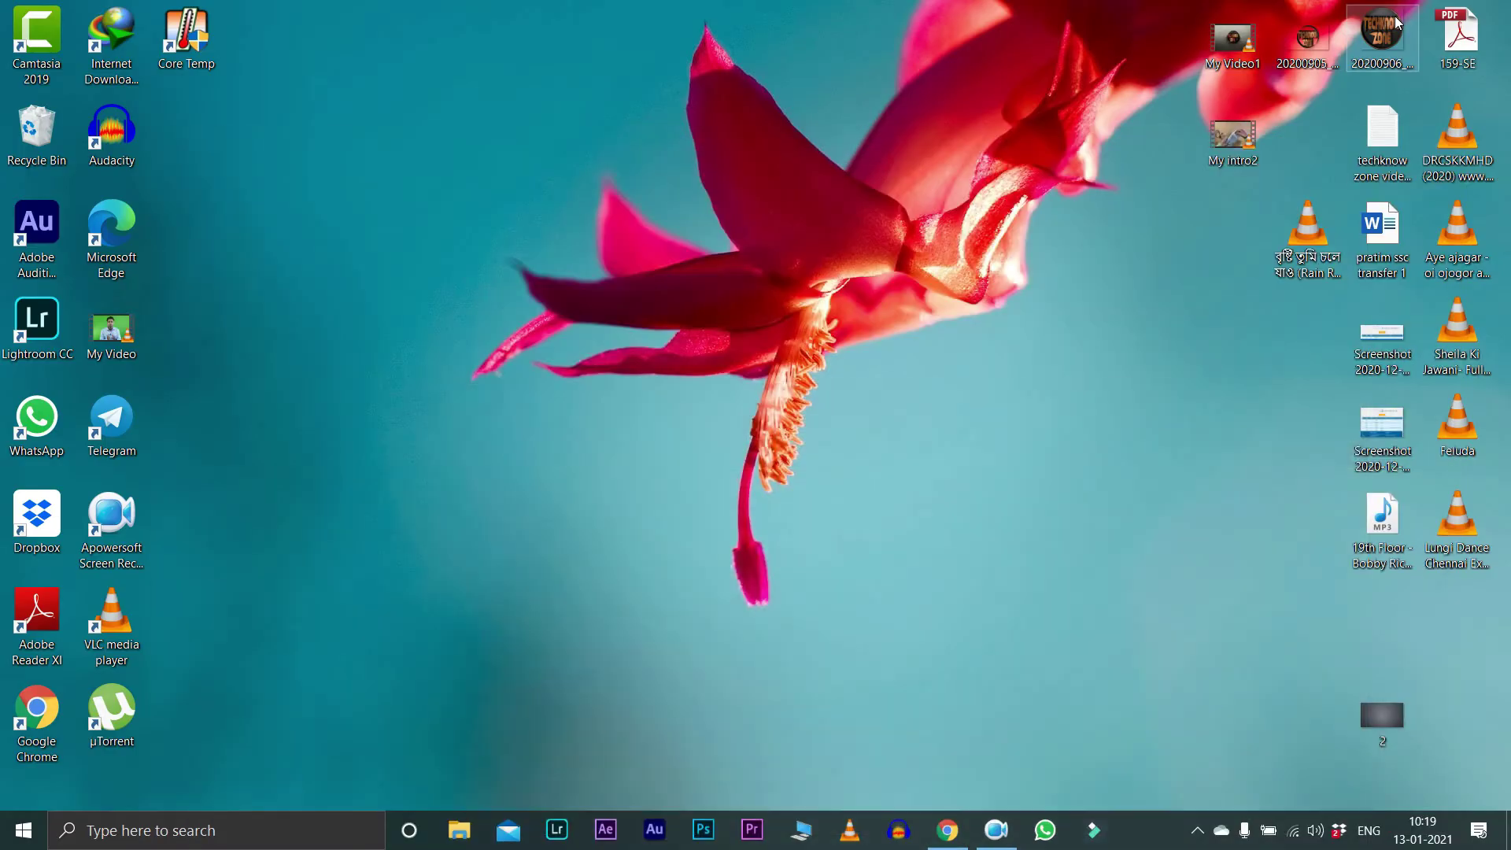
# In Internet Download Manager, open the folder containing the newly downloaded Filmora 9.6.0.18 (x64).rar
pyautogui.doubleClick(92, 44)
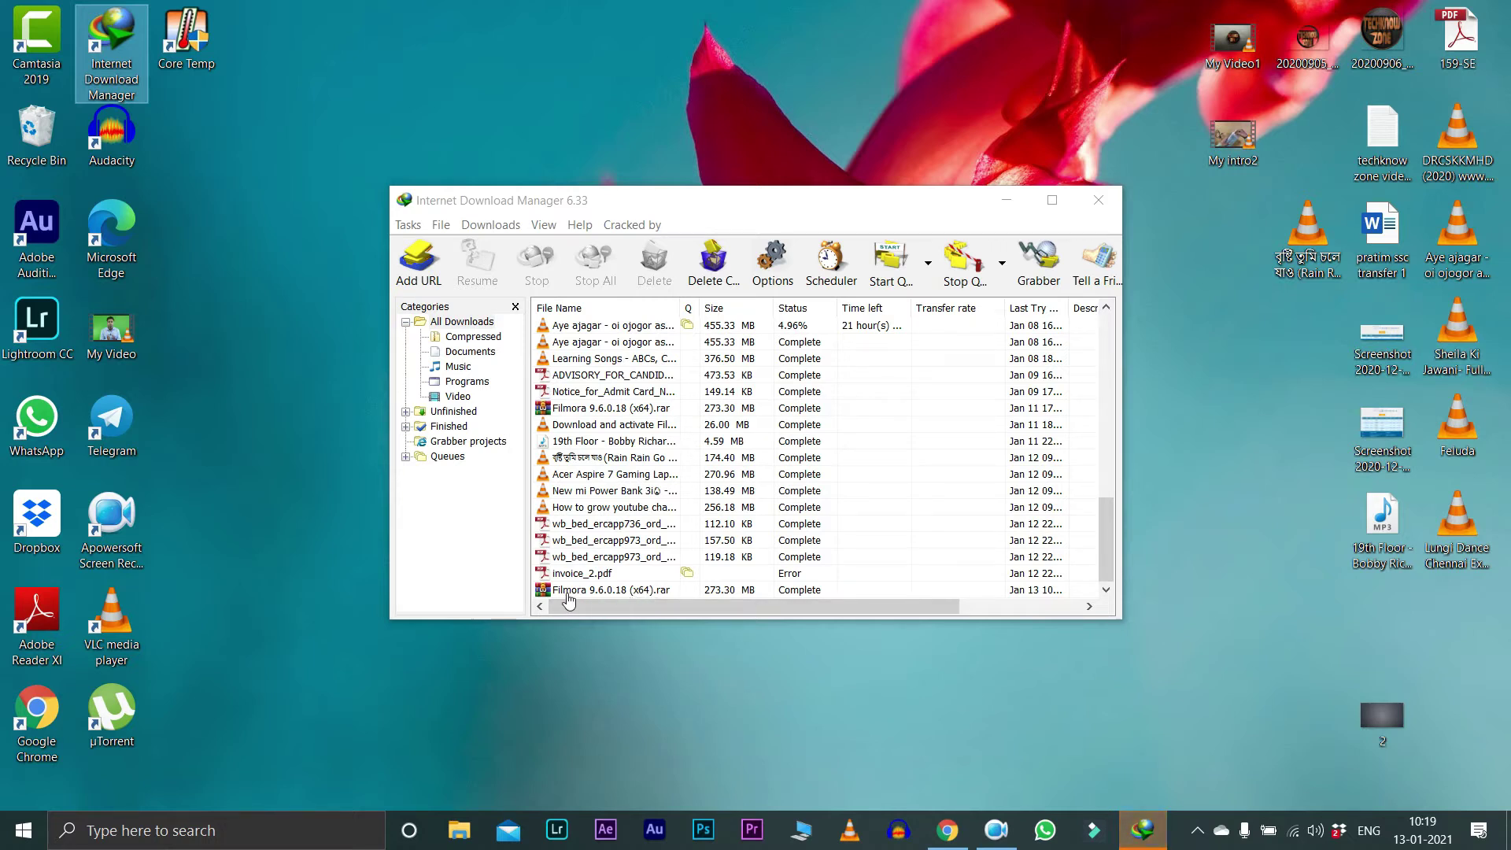
pyautogui.click(634, 595)
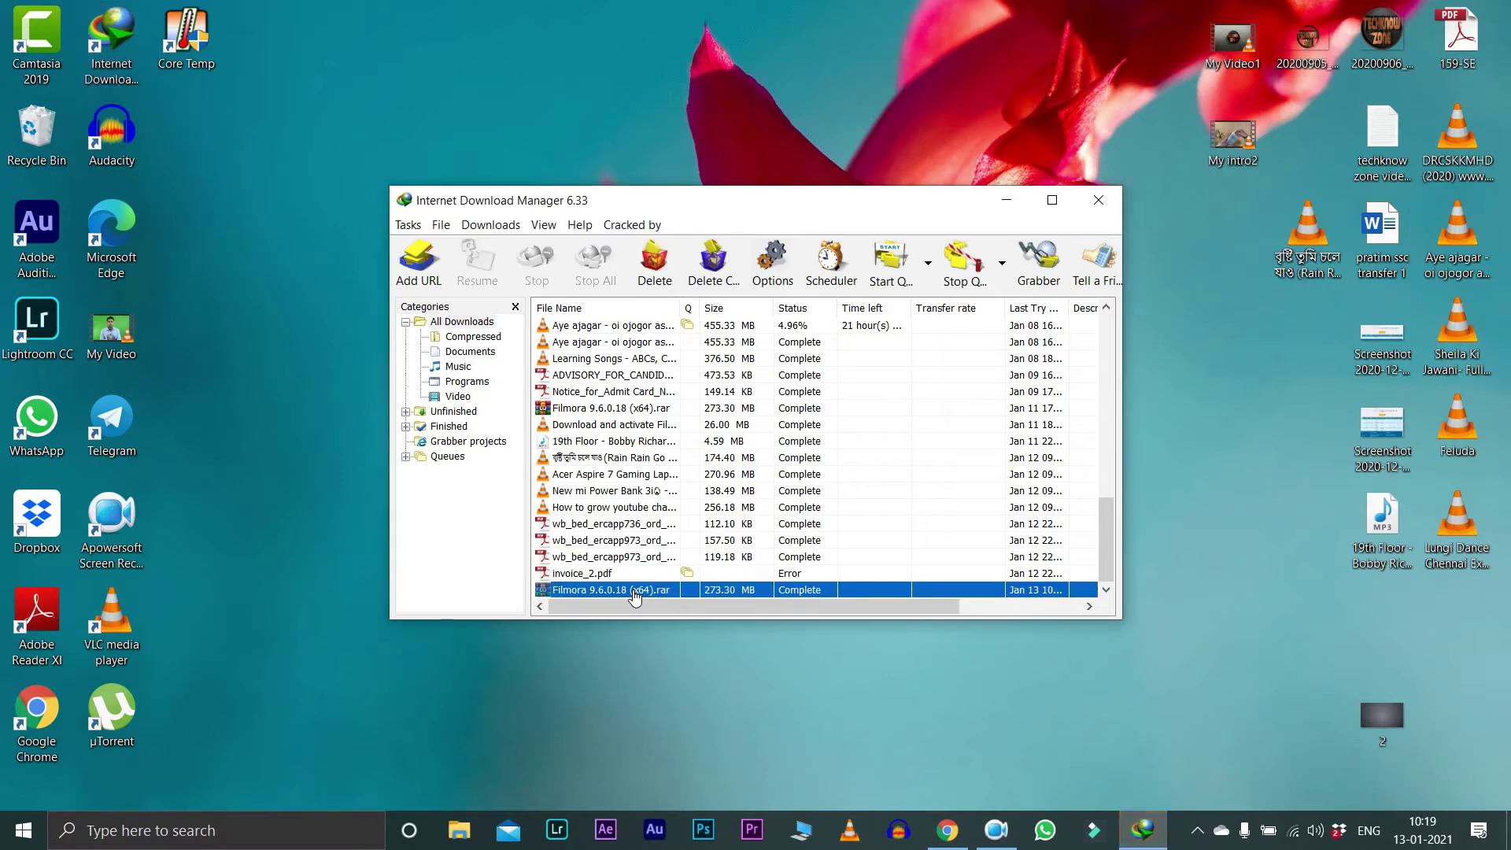
pyautogui.rightClick(635, 596)
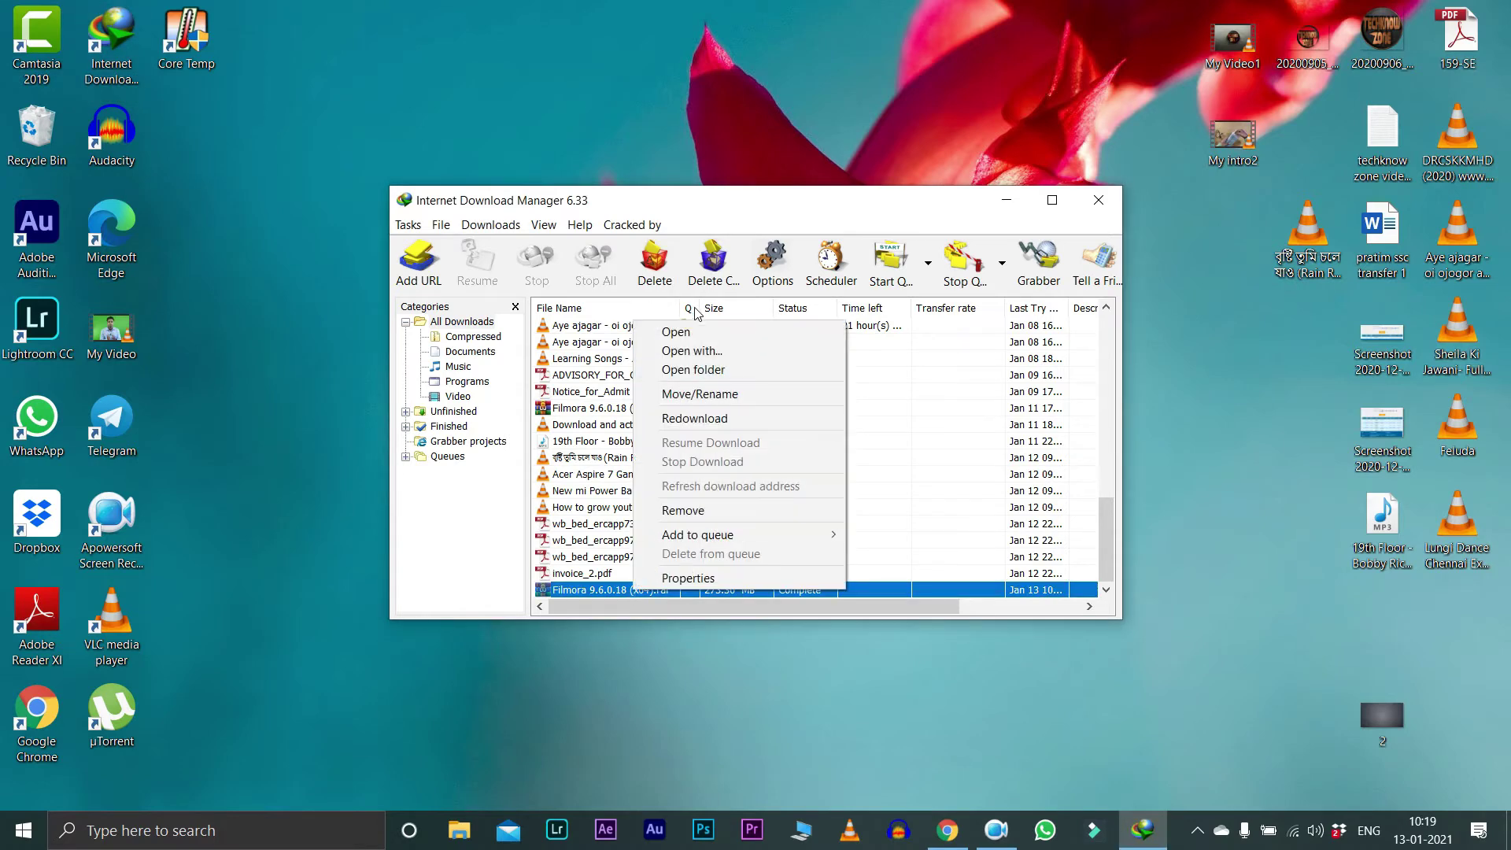
pyautogui.click(709, 374)
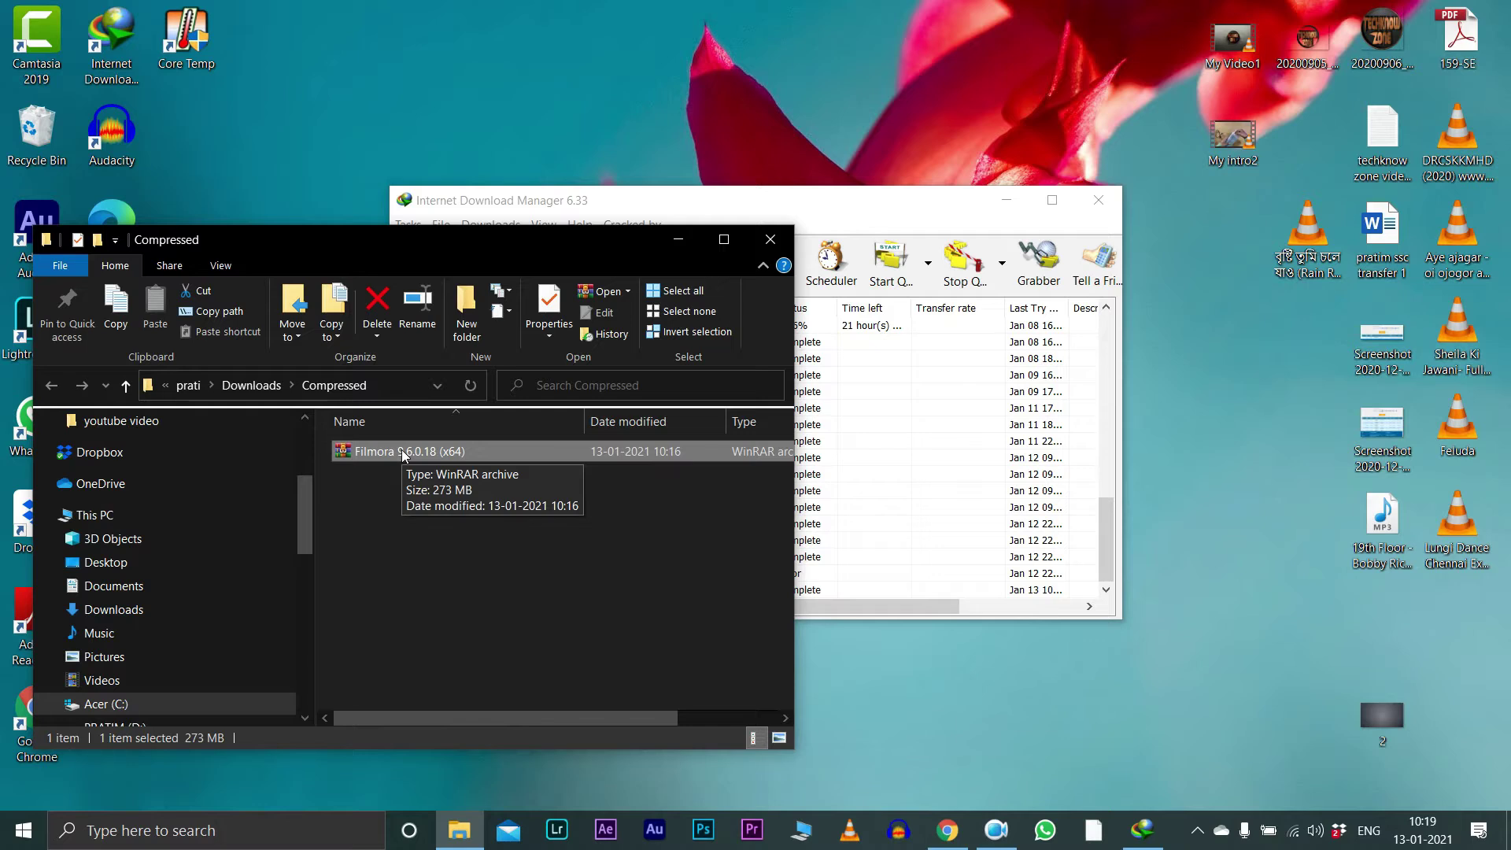
# Move the Filmora 9.6.0.18 (x64) archive from the Compressed folder to the desktop, then close the folder and download manager windows
pyautogui.click(444, 452)
pyautogui.click(546, 454)
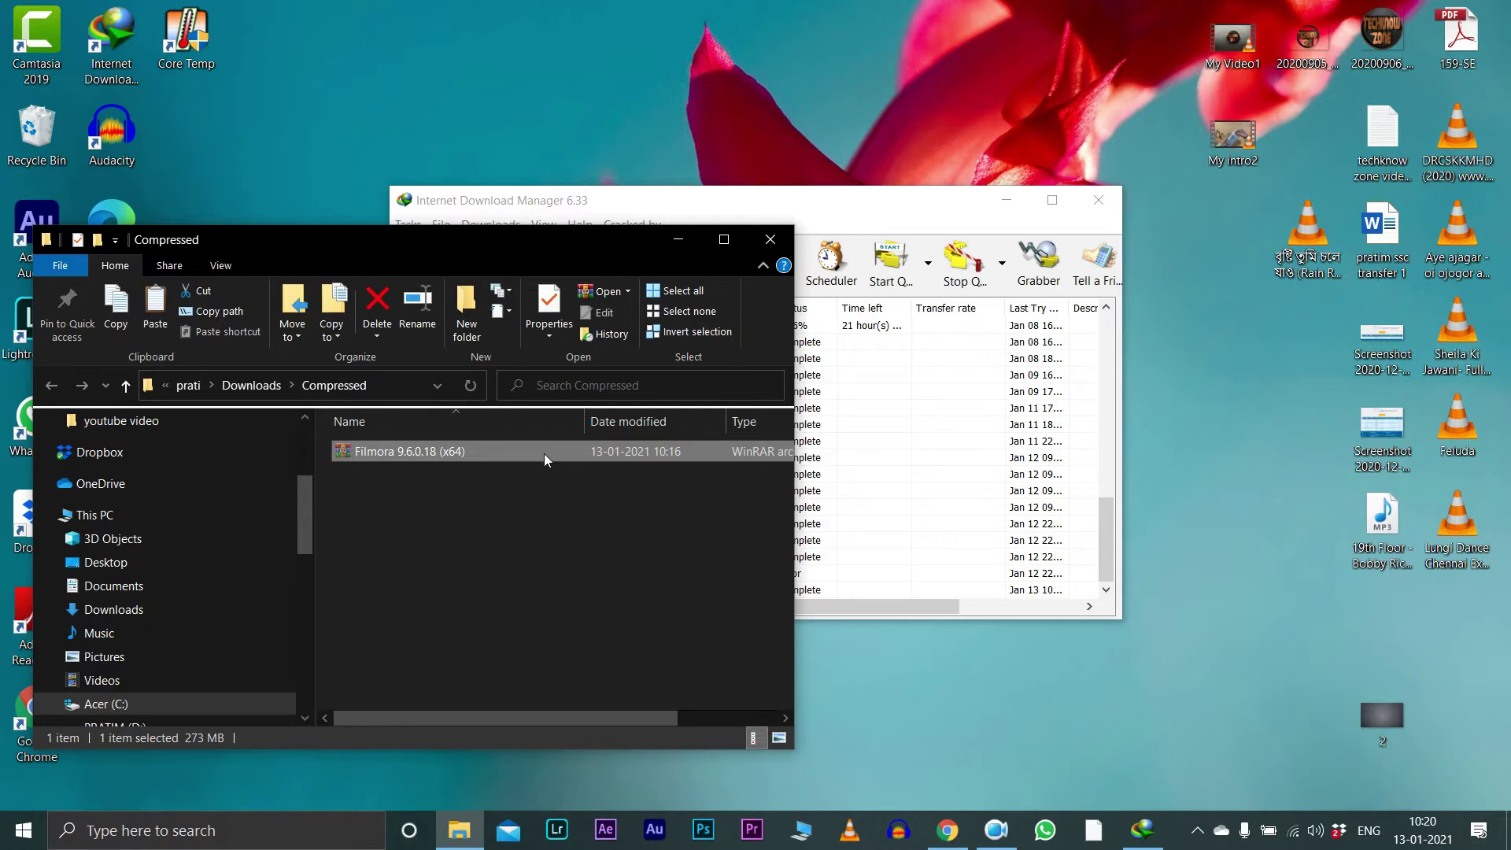
pyautogui.moveTo(518, 449); pyautogui.dragTo(1207, 678)
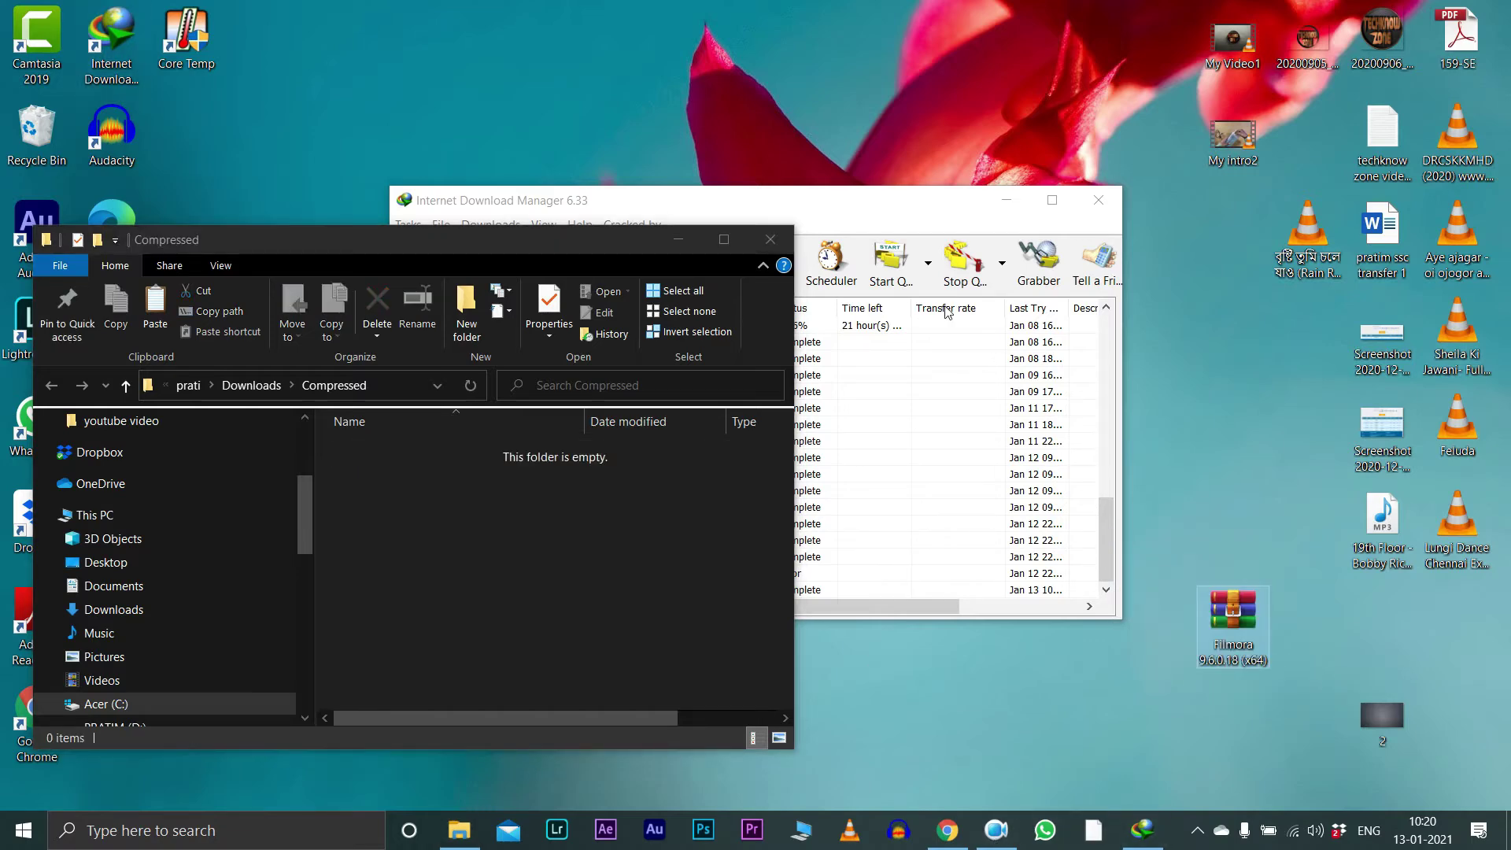
pyautogui.click(767, 240)
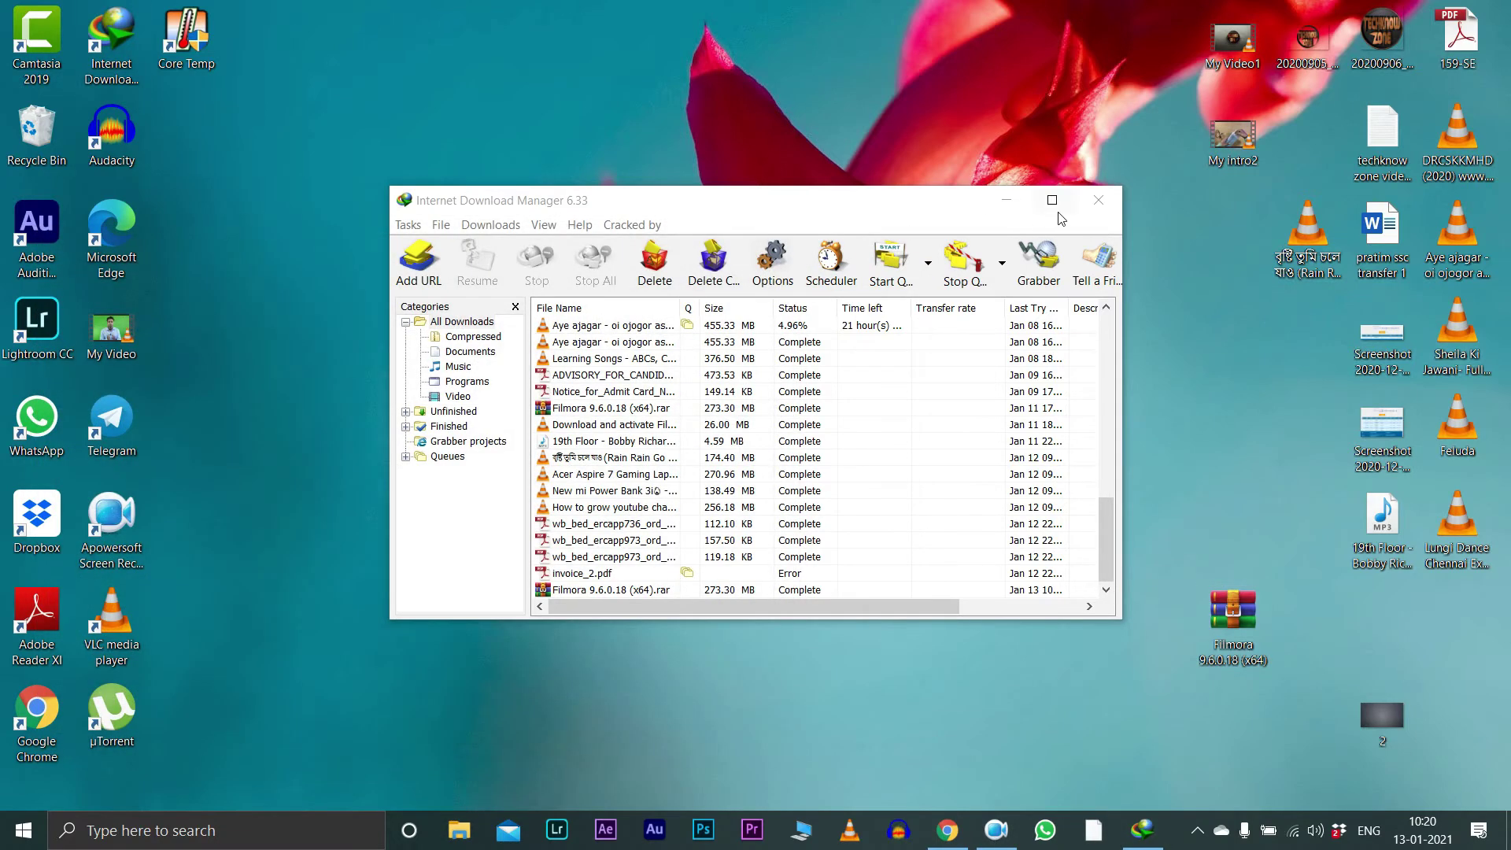
pyautogui.click(1098, 200)
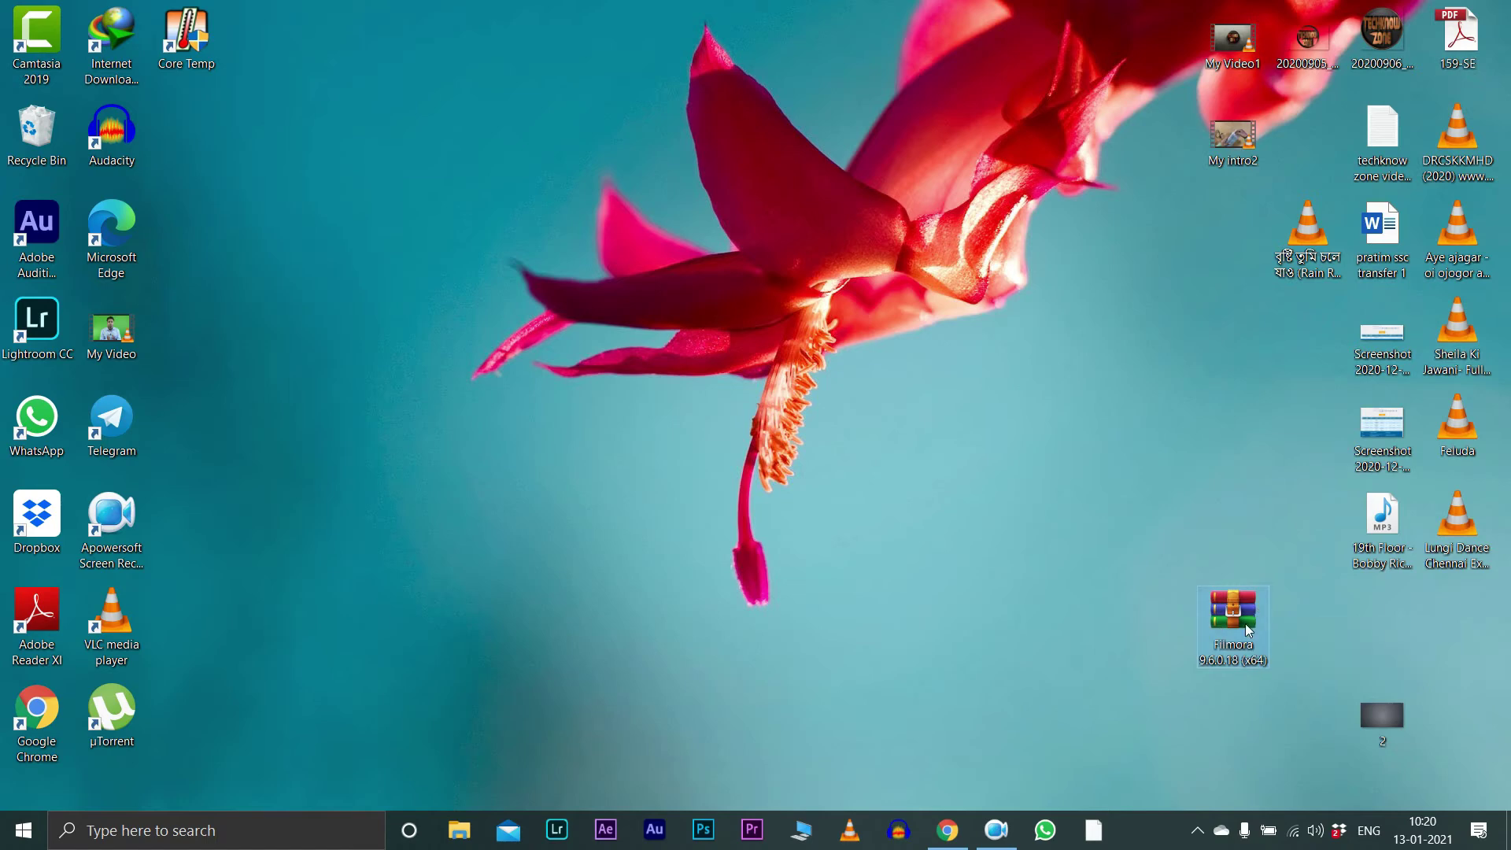
pyautogui.rightClick(1229, 642)
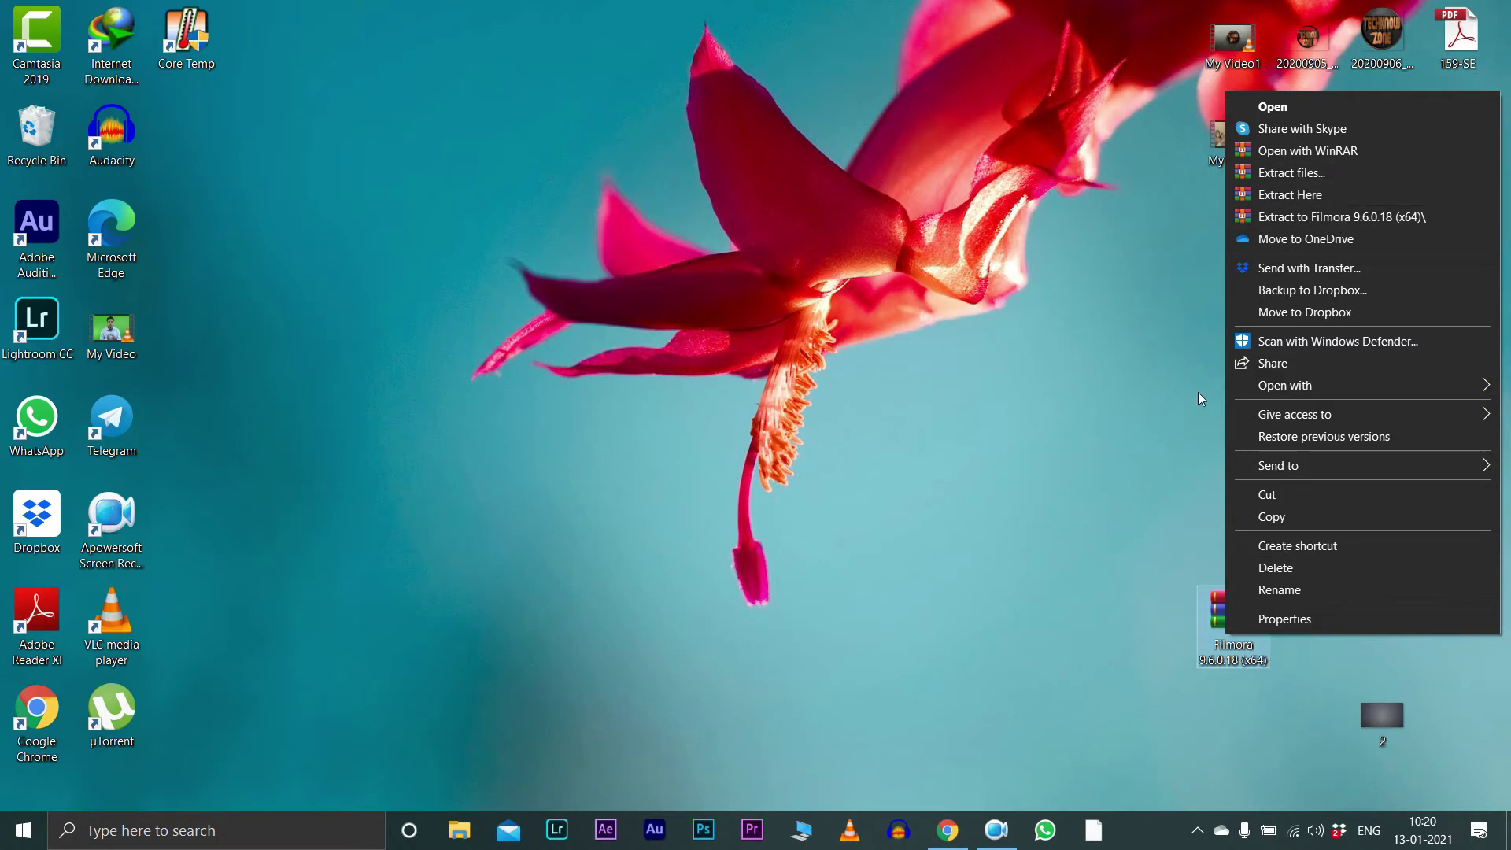
pyautogui.click(1291, 172)
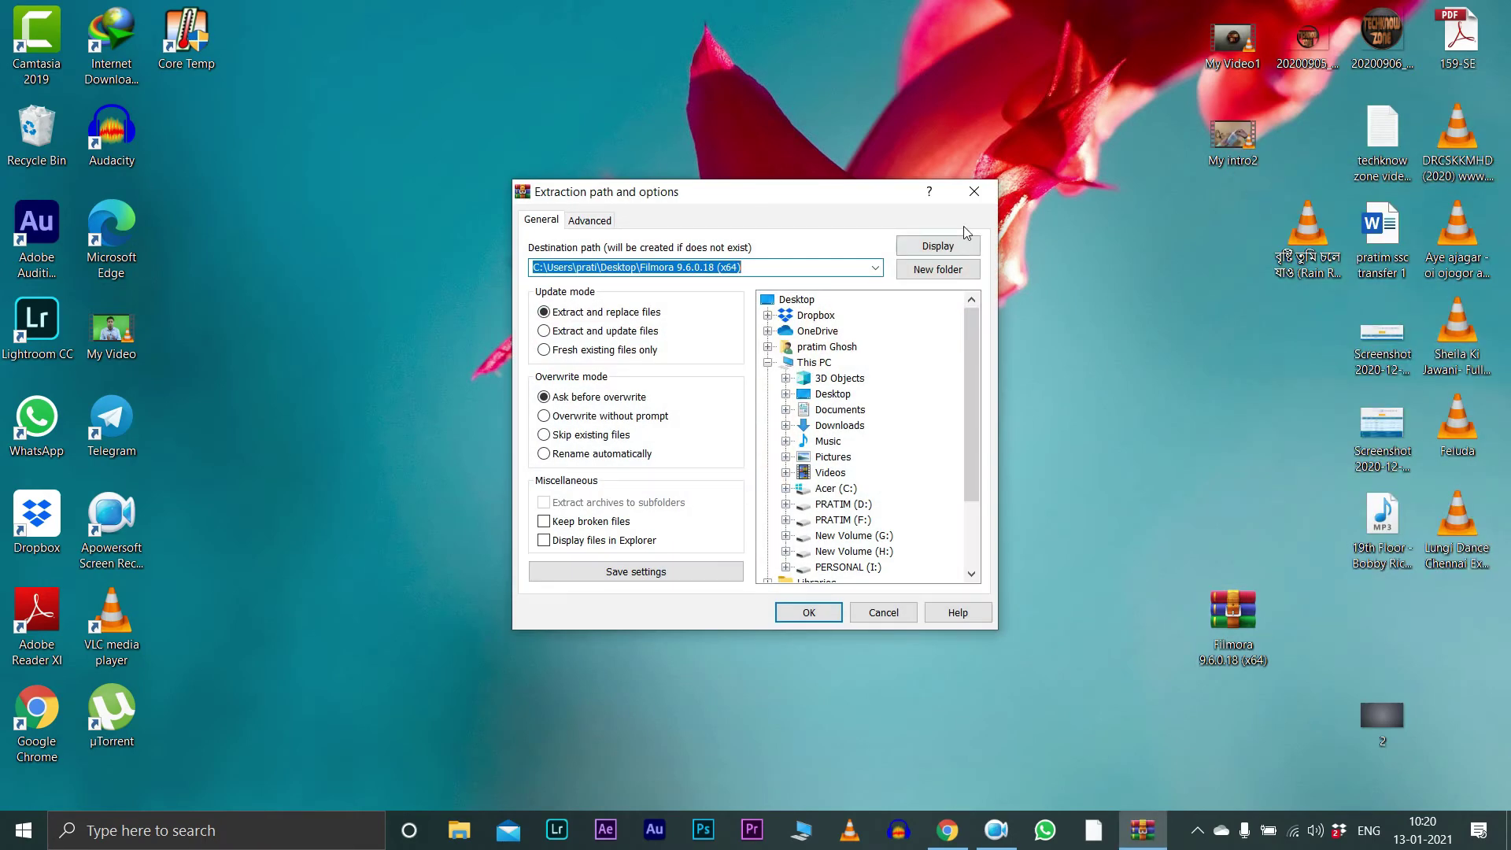
pyautogui.click(974, 191)
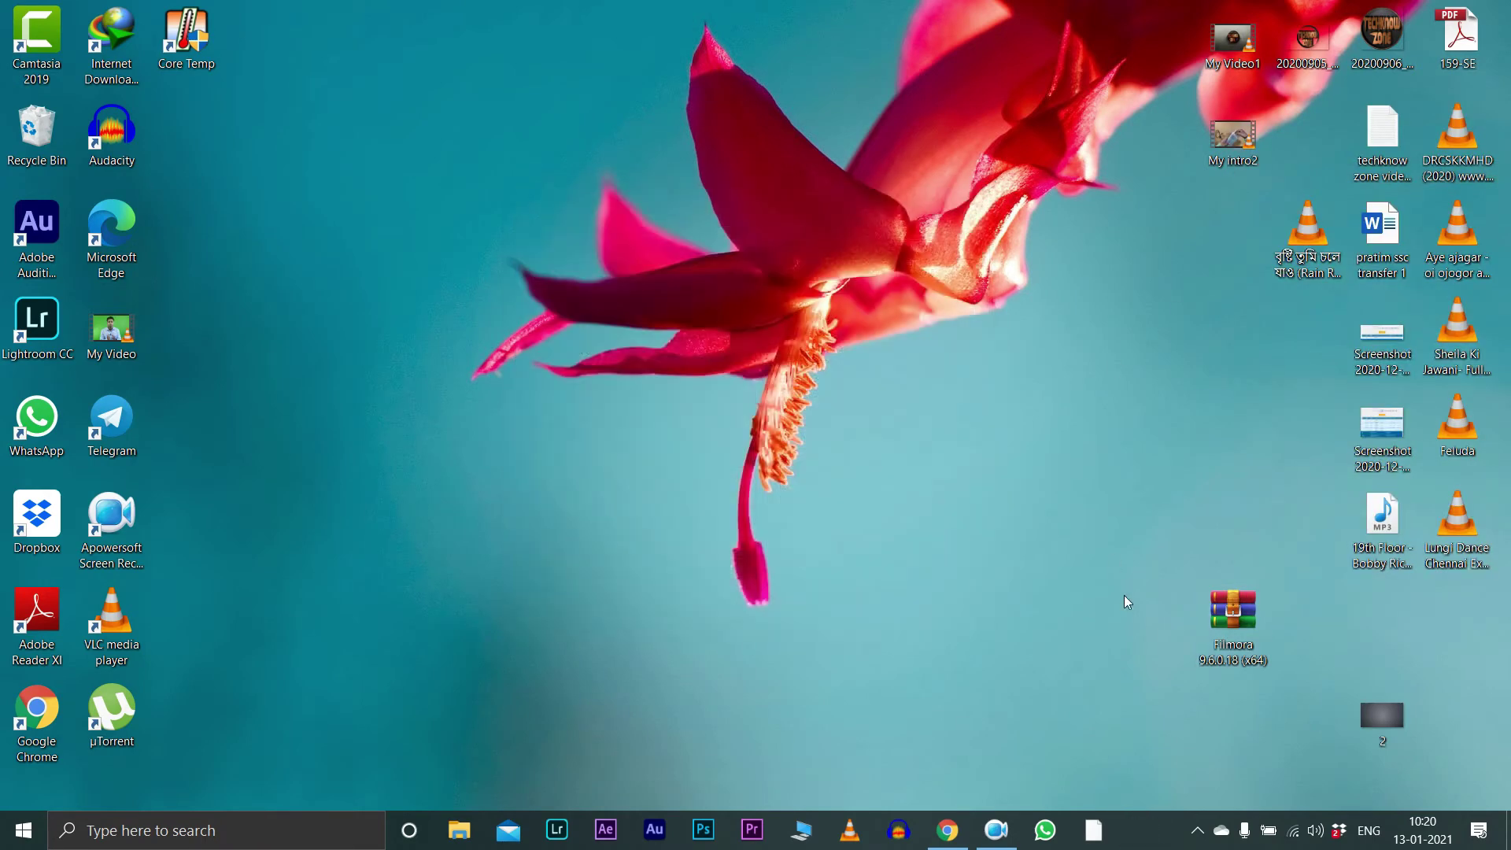
# Extract the Filmora archive on the desktop into its own folder named Filmora 9.6.0.18 (x64)
pyautogui.rightClick(1212, 603)
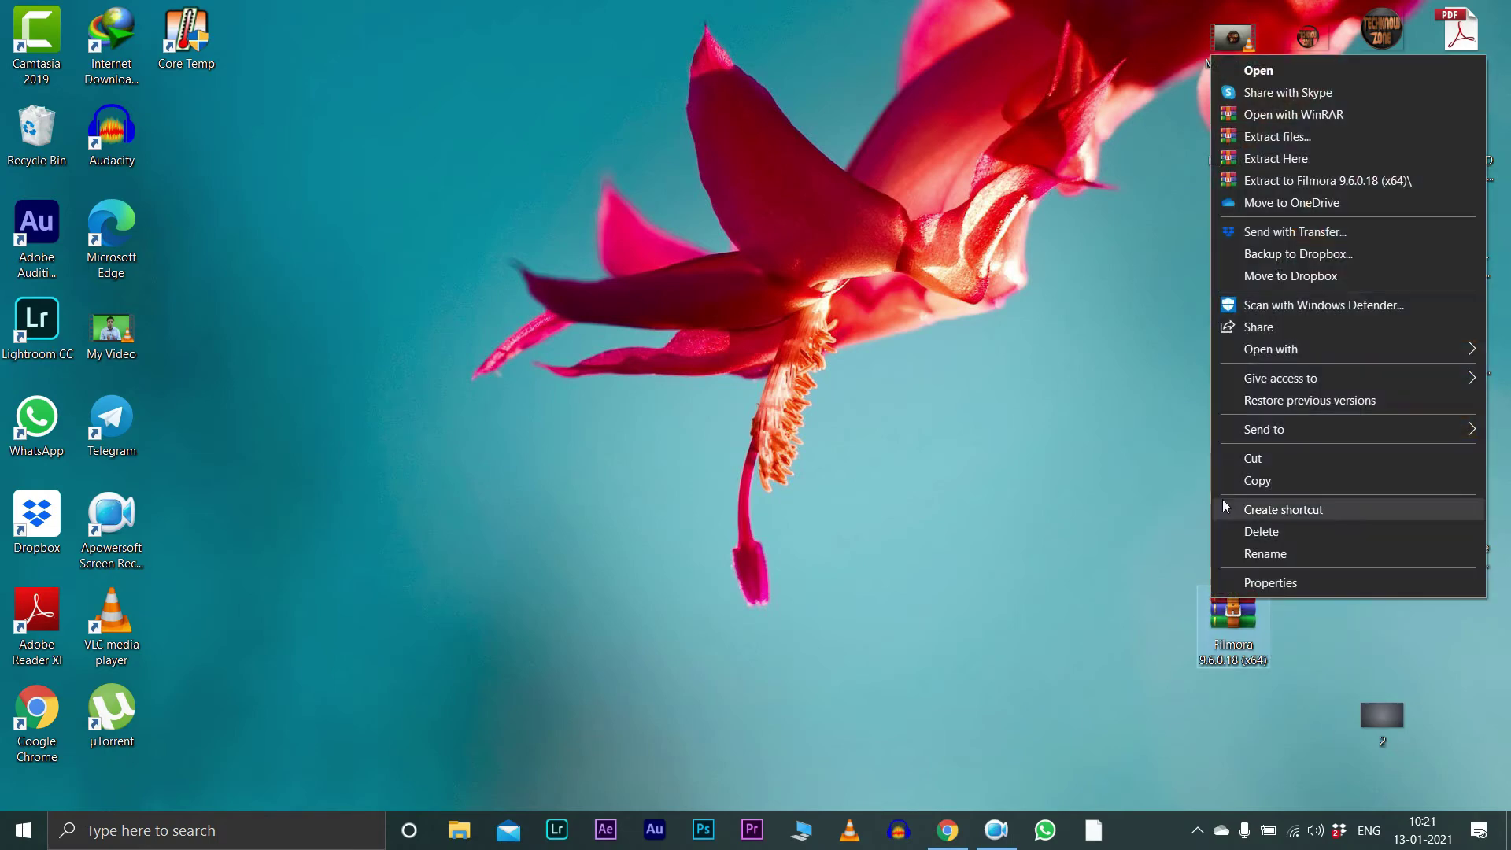
pyautogui.click(1271, 181)
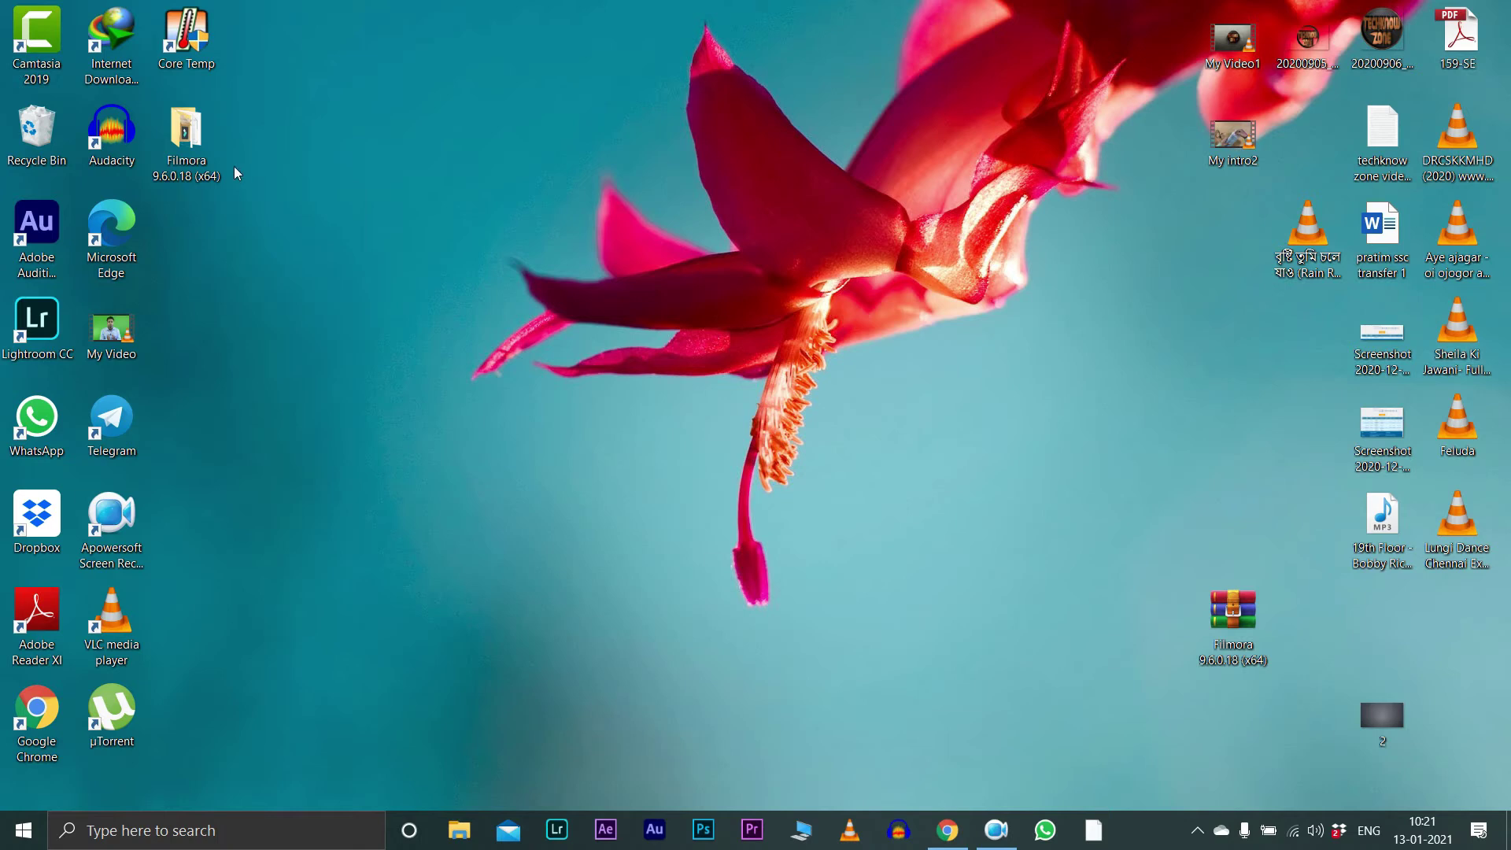
pyautogui.moveTo(211, 181)
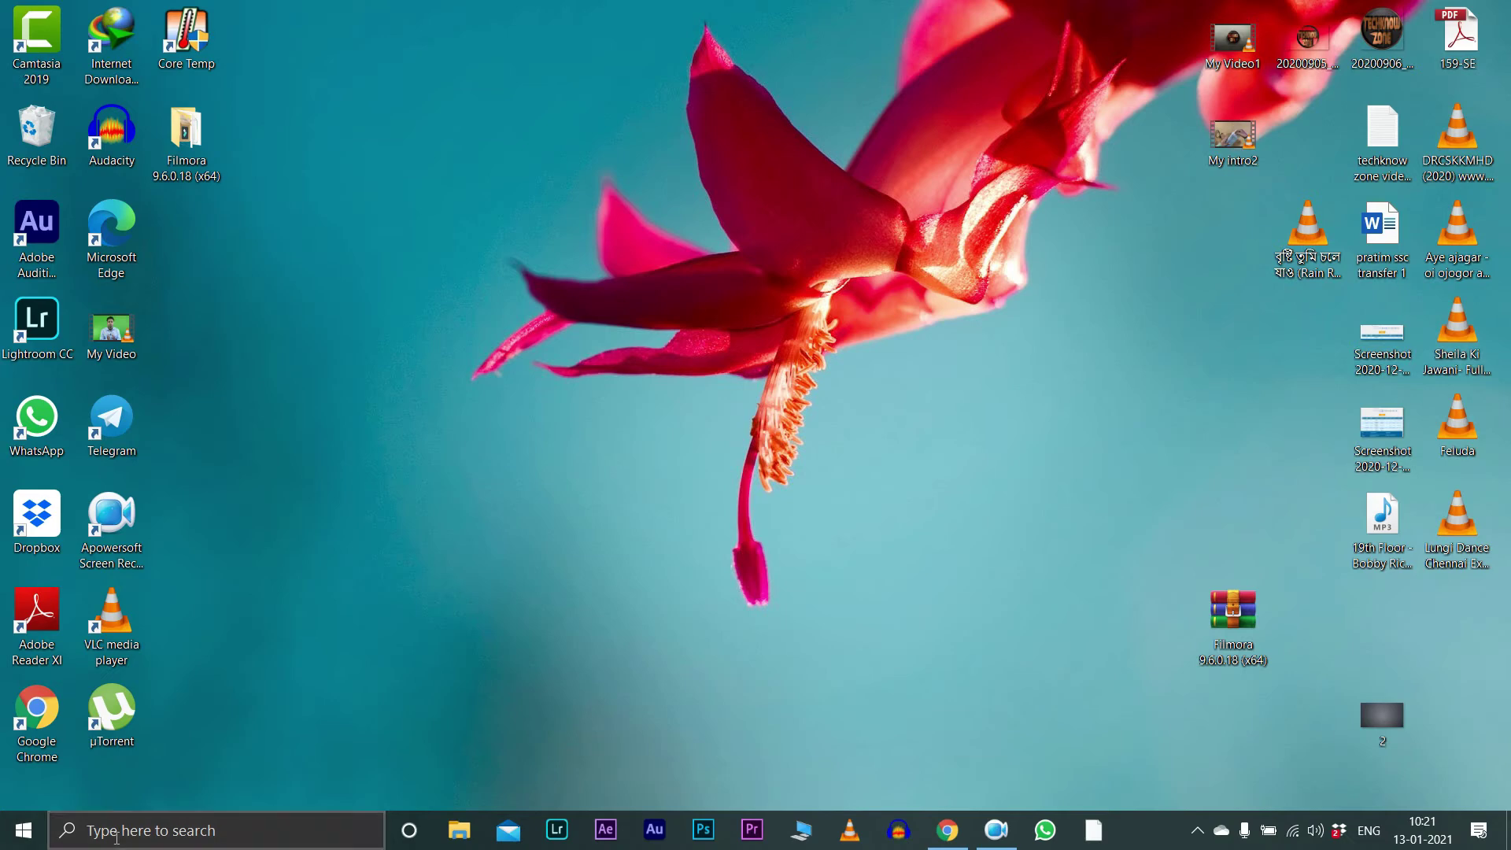
# Open Programs and Features in Control Panel and look through the entire list of installed programs
pyautogui.click(65, 834)
pyautogui.click(246, 464)
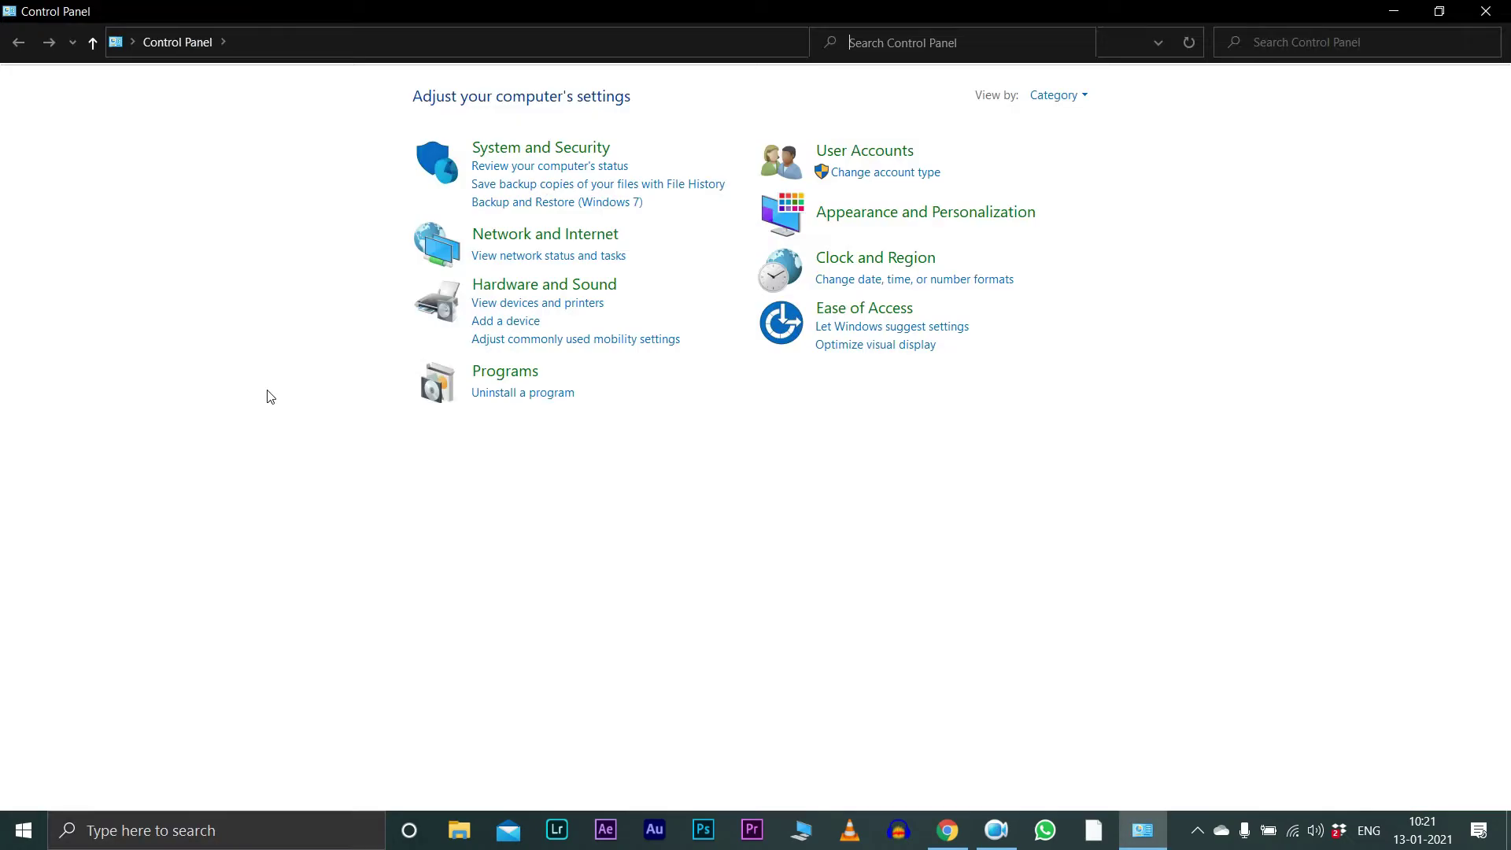
pyautogui.click(508, 373)
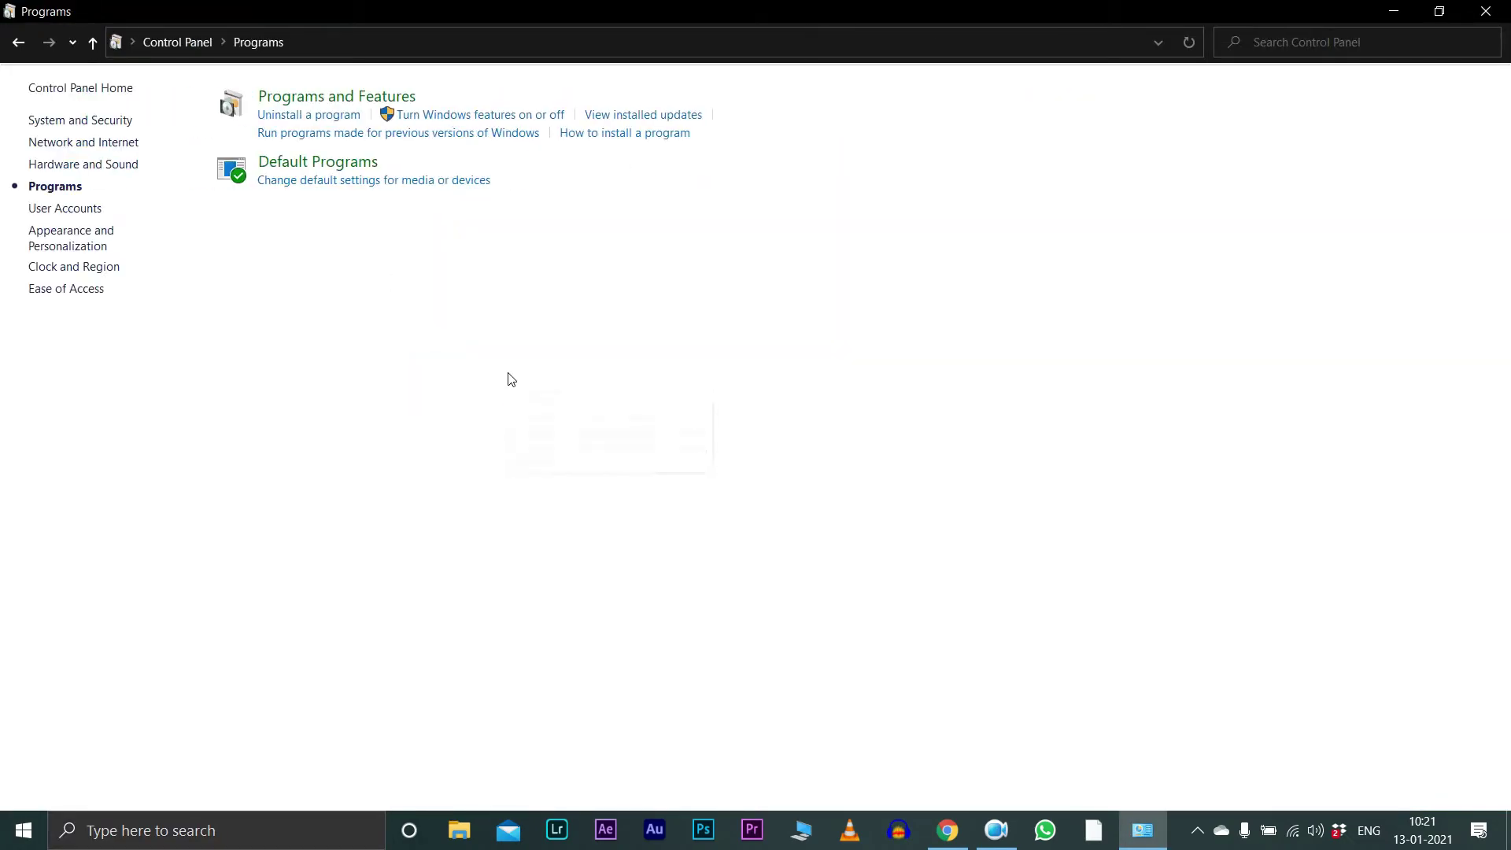
pyautogui.click(367, 100)
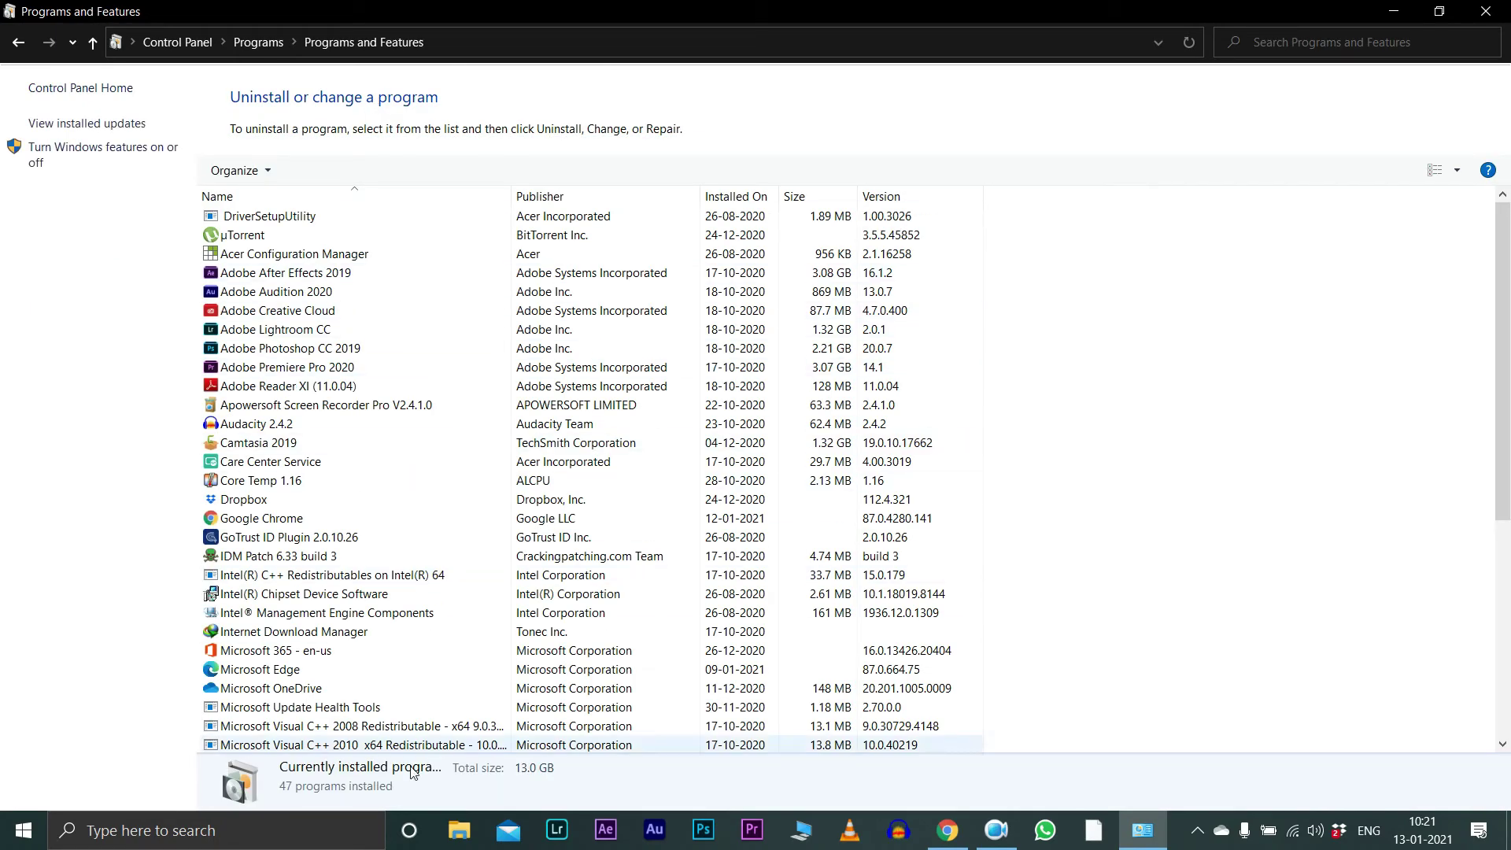
pyautogui.scroll(-6, 367, 473)
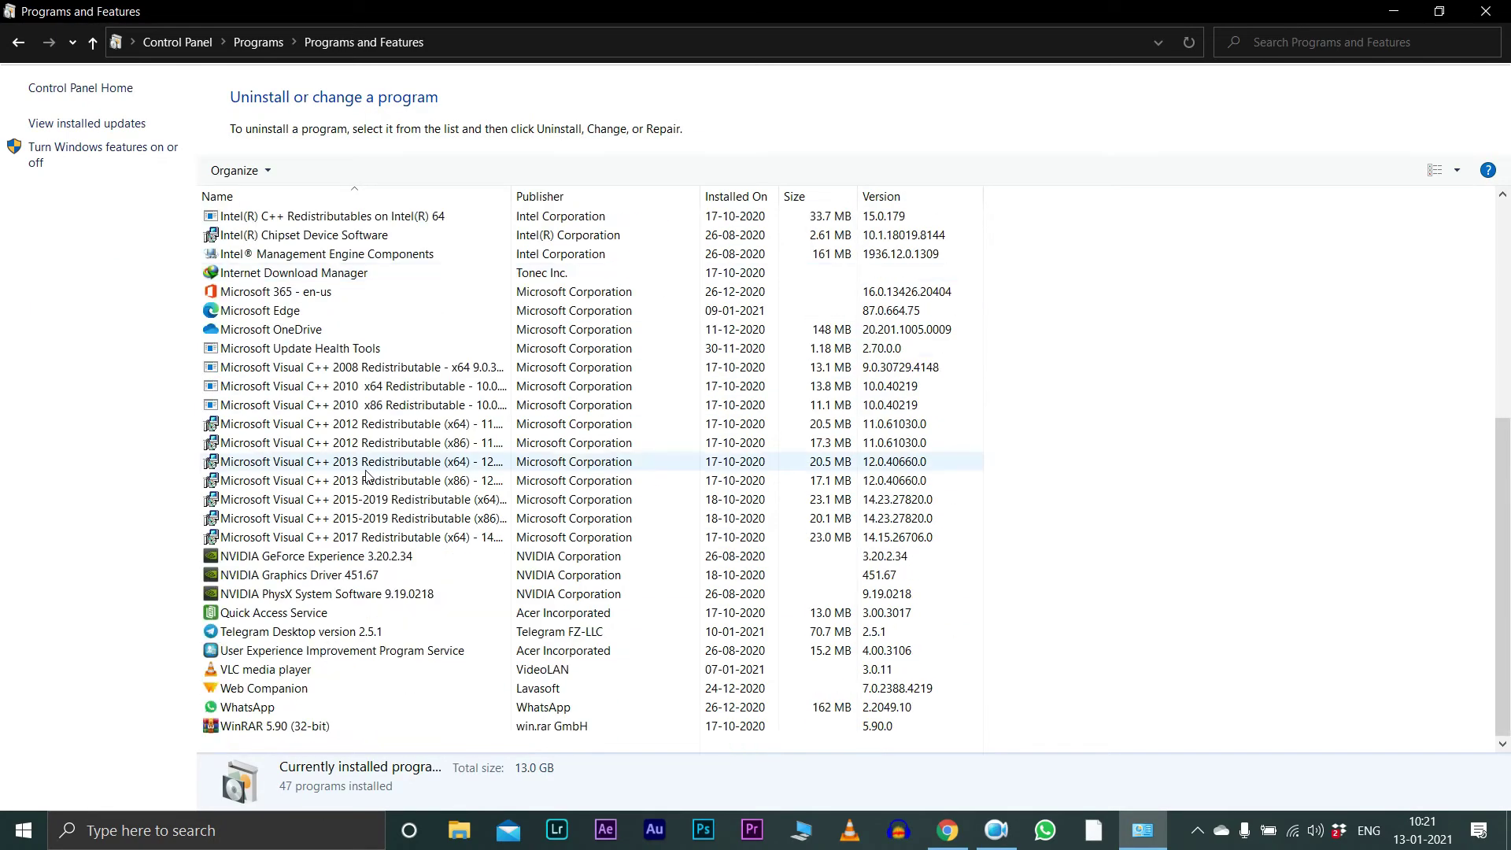
pyautogui.scroll(6, 367, 473)
pyautogui.scroll(-6, 339, 551)
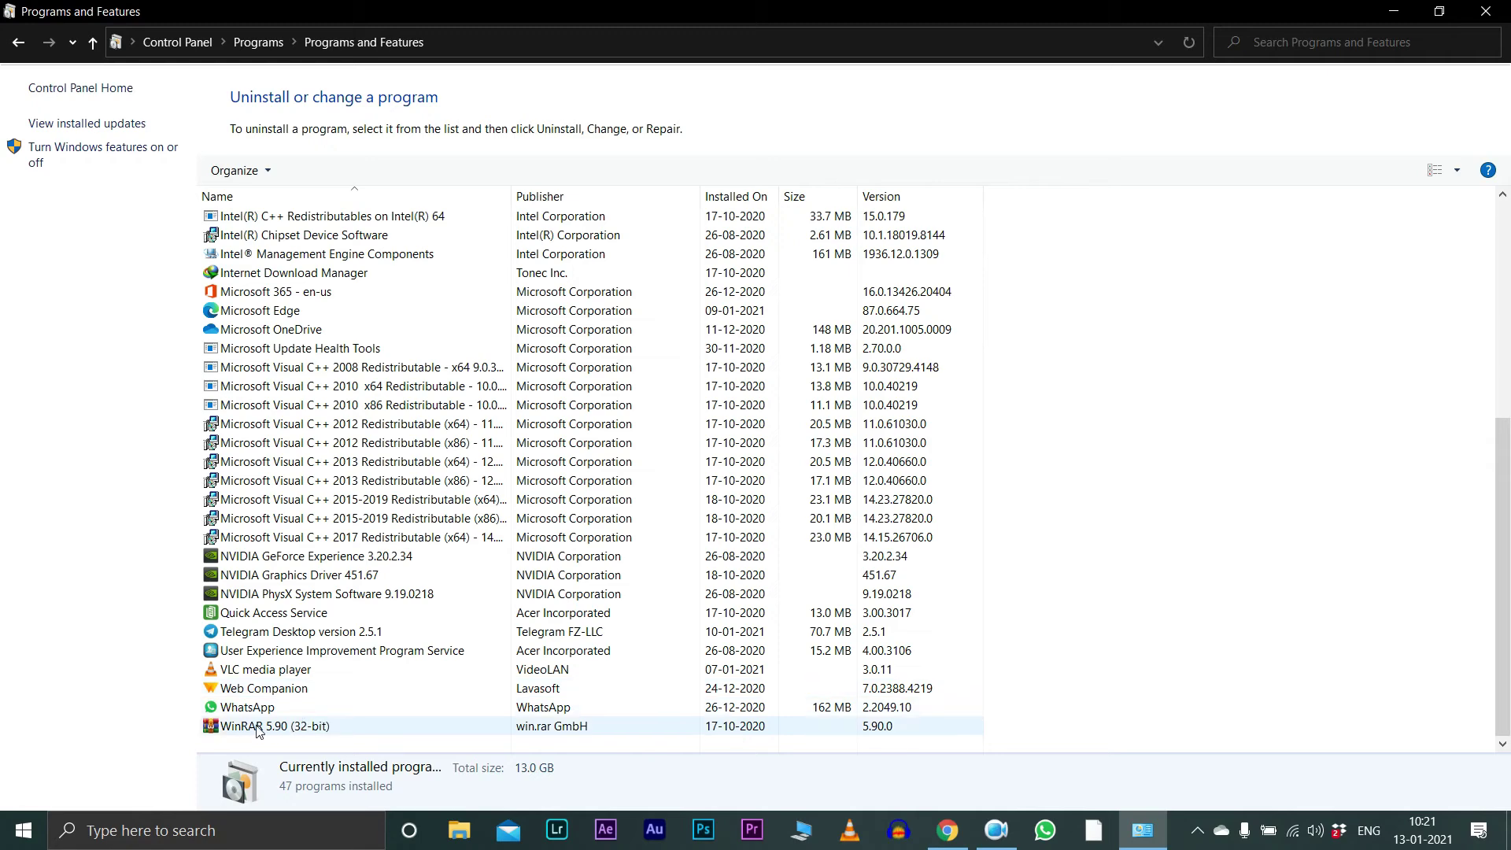
# Look back through the installed programs list up to its beginning, then close Programs and Features
pyautogui.scroll(4, 334, 441)
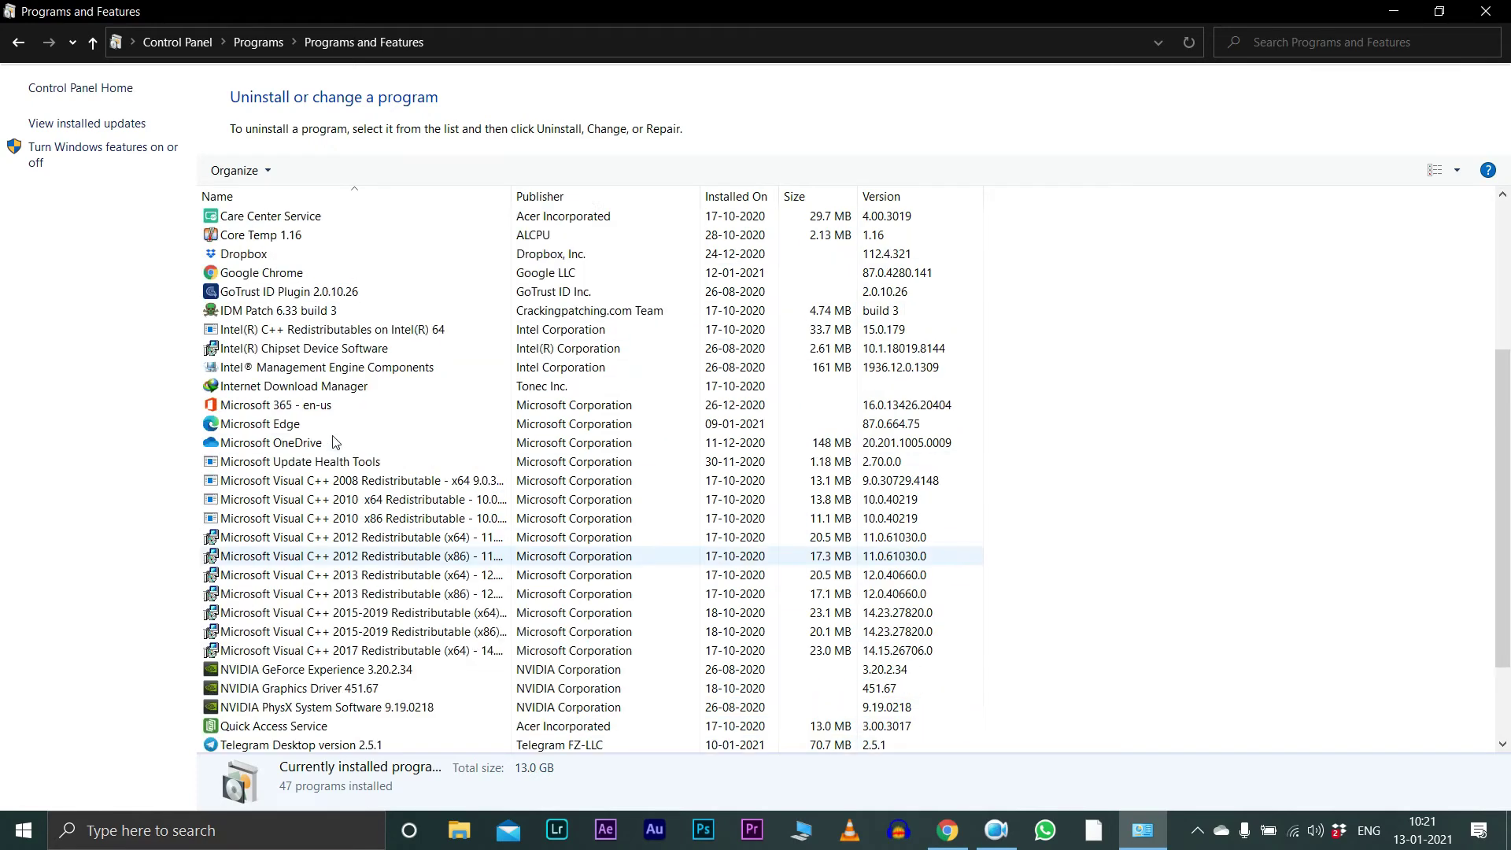
pyautogui.scroll(3, 334, 440)
pyautogui.scroll(-5, 332, 488)
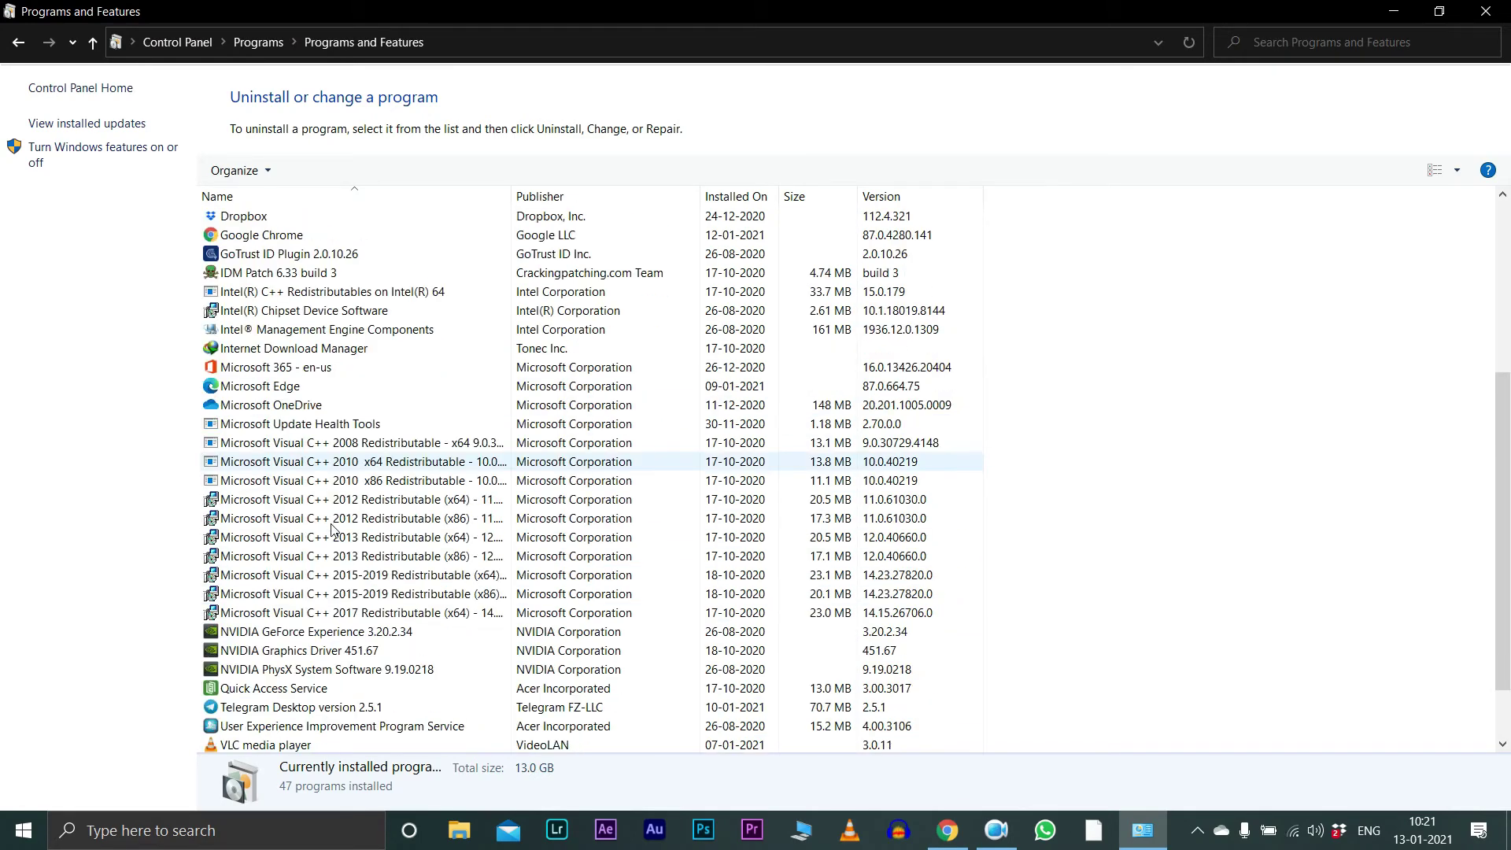
pyautogui.scroll(5, 332, 529)
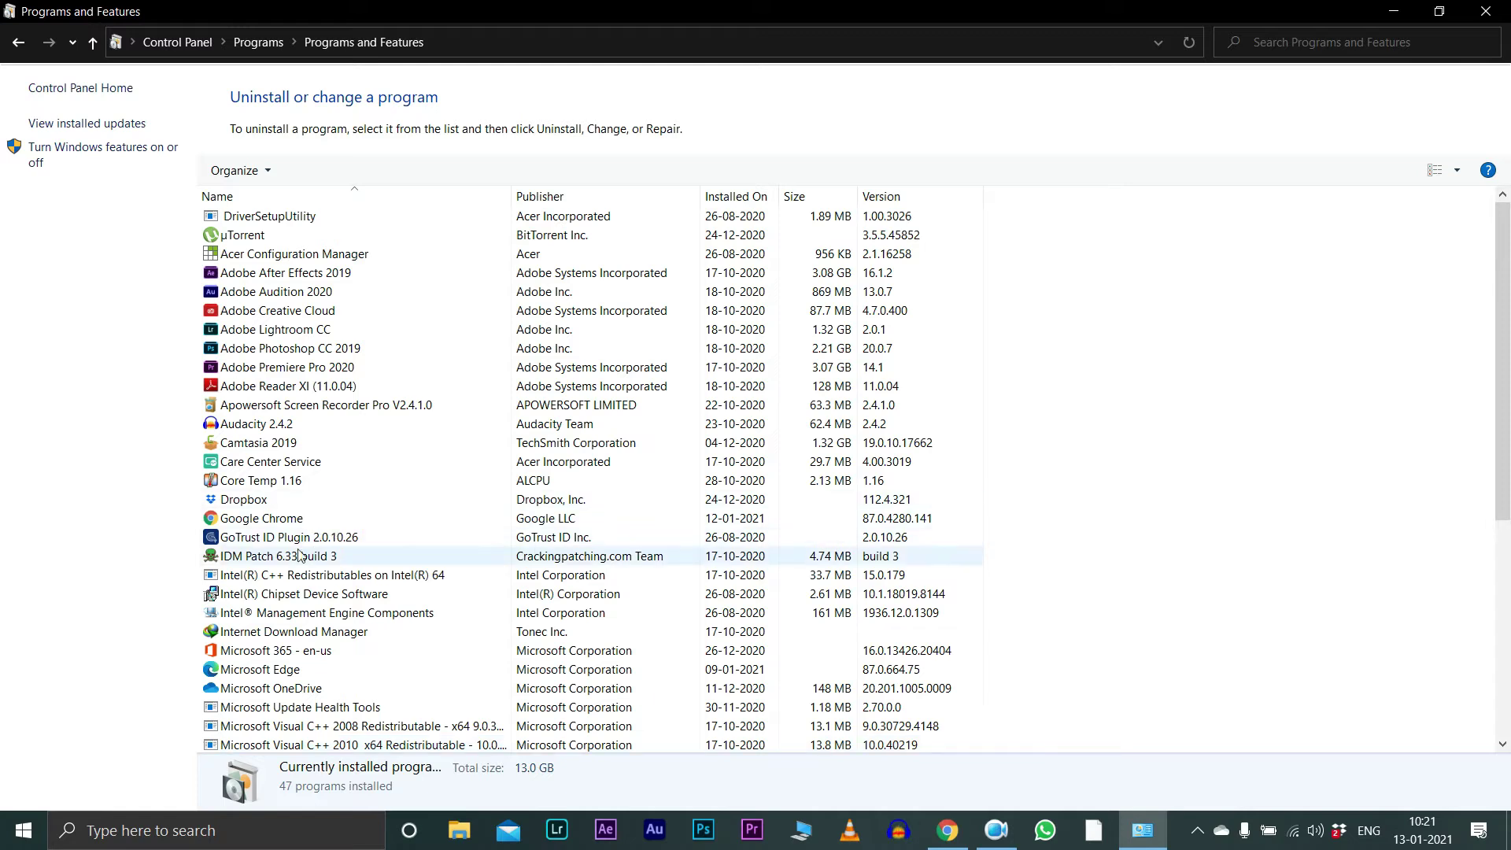
pyautogui.click(250, 429)
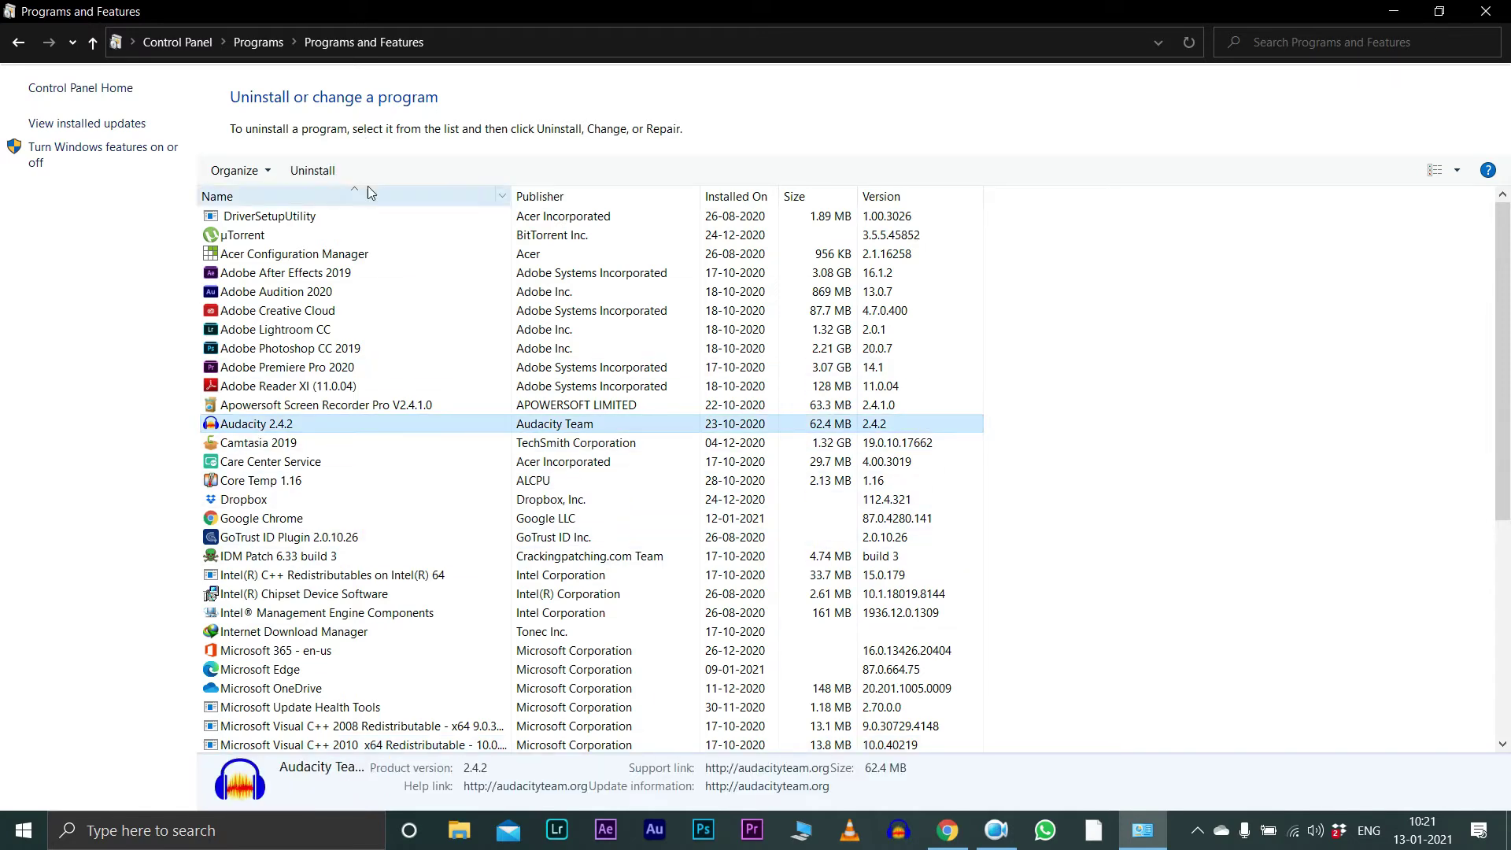
pyautogui.click(1496, 13)
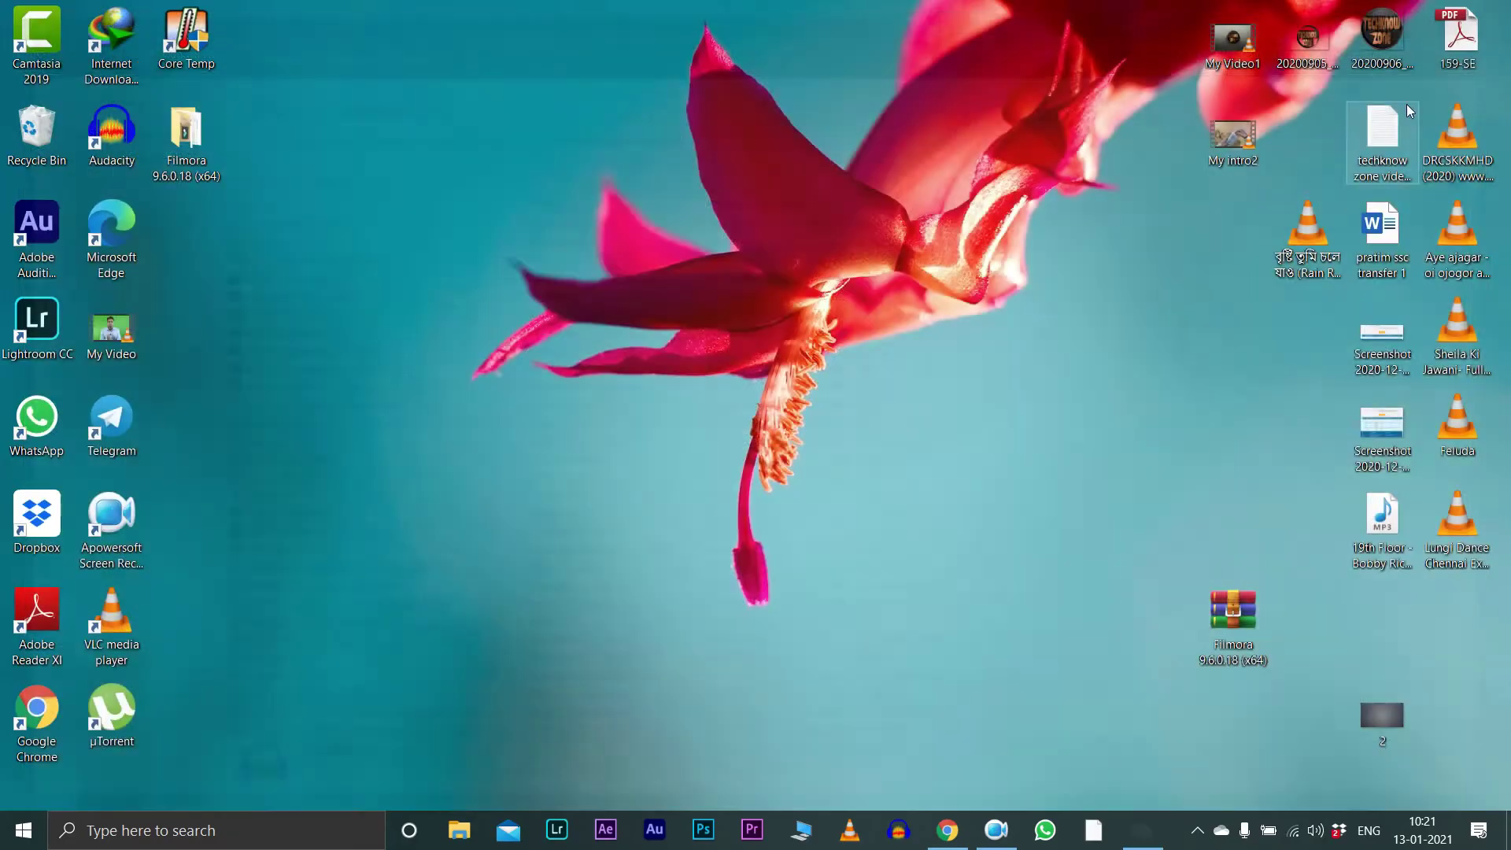
# Disconnect the computer from the connected Wi-Fi network and dismiss the network list
pyautogui.click(1294, 829)
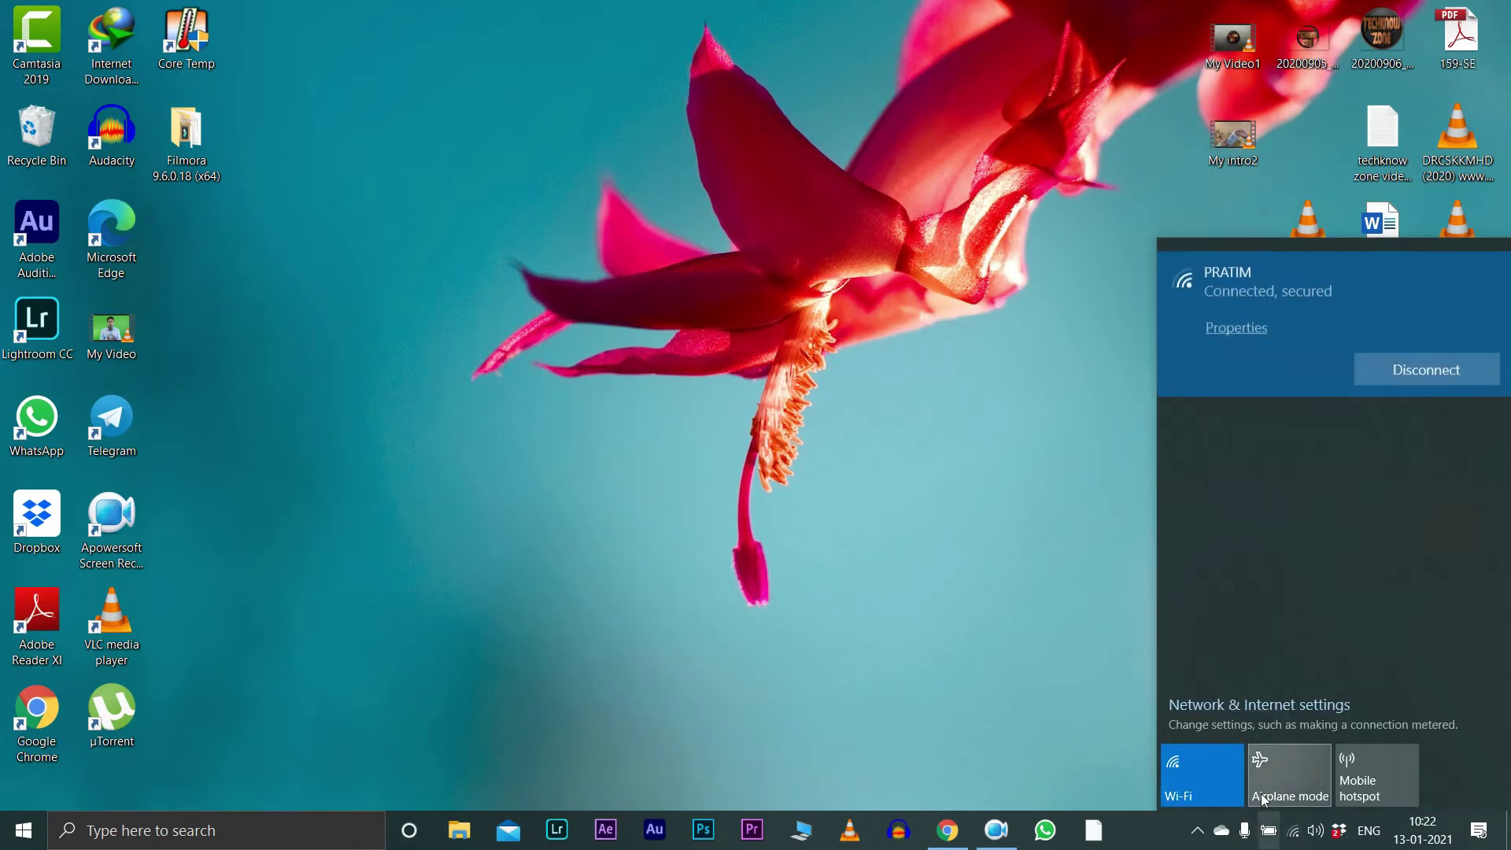
pyautogui.click(1413, 376)
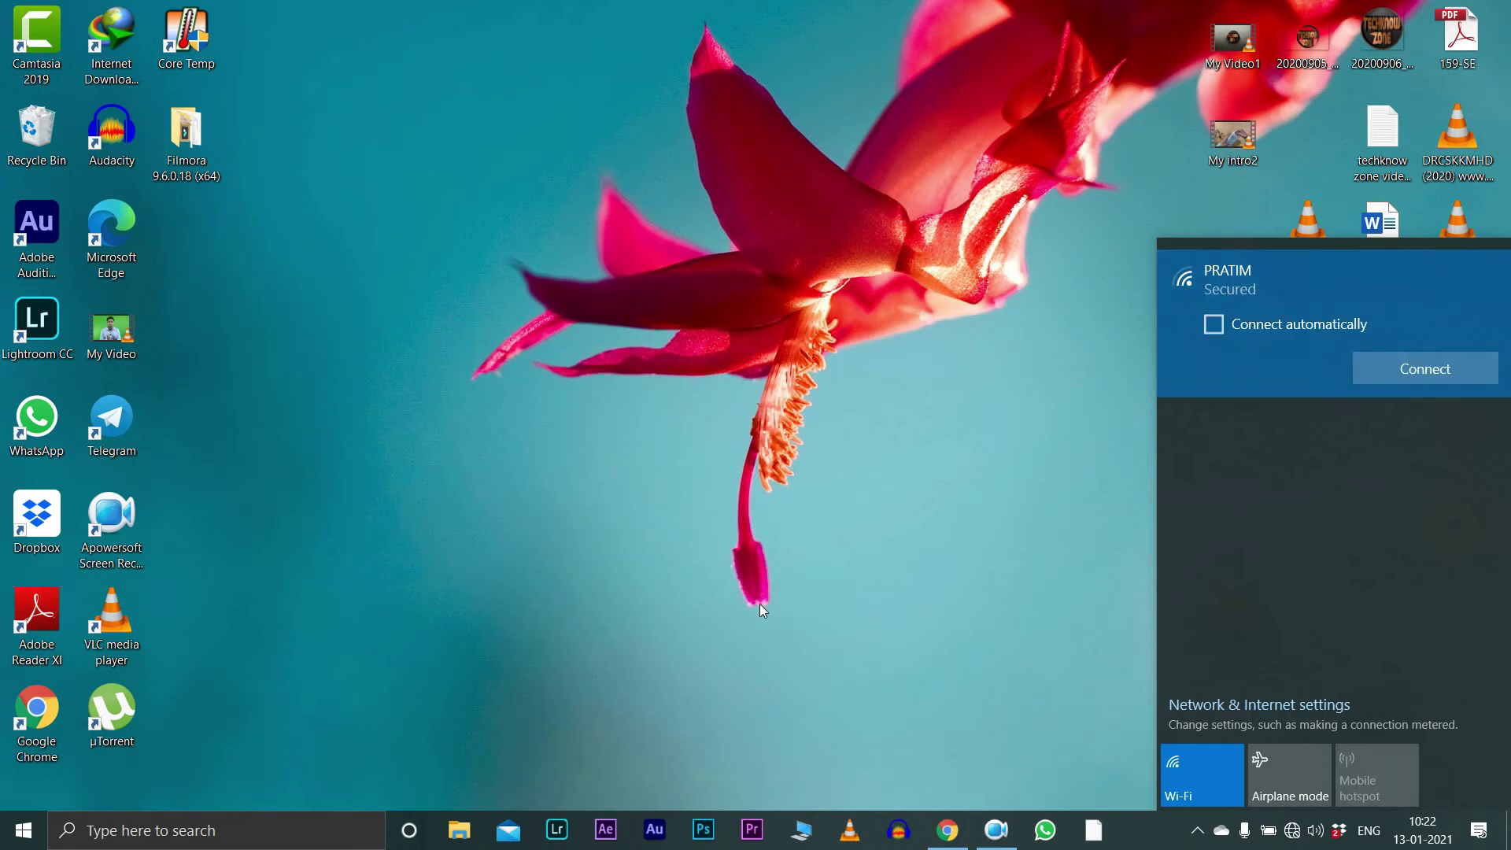
pyautogui.press('Escape')
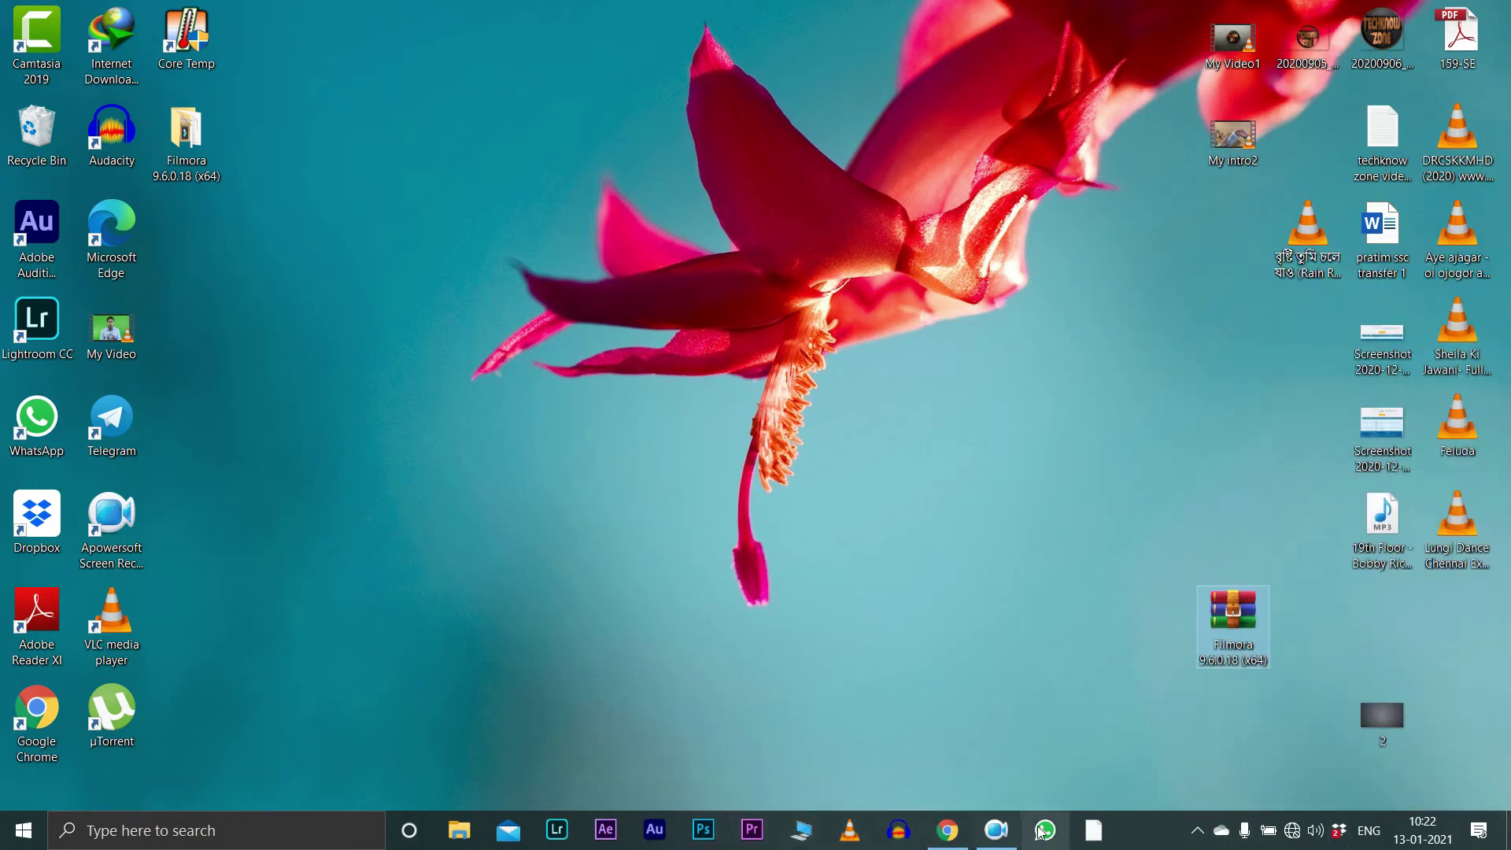
# Open Windows Security to view the security overview, then close it
pyautogui.click(230, 830)
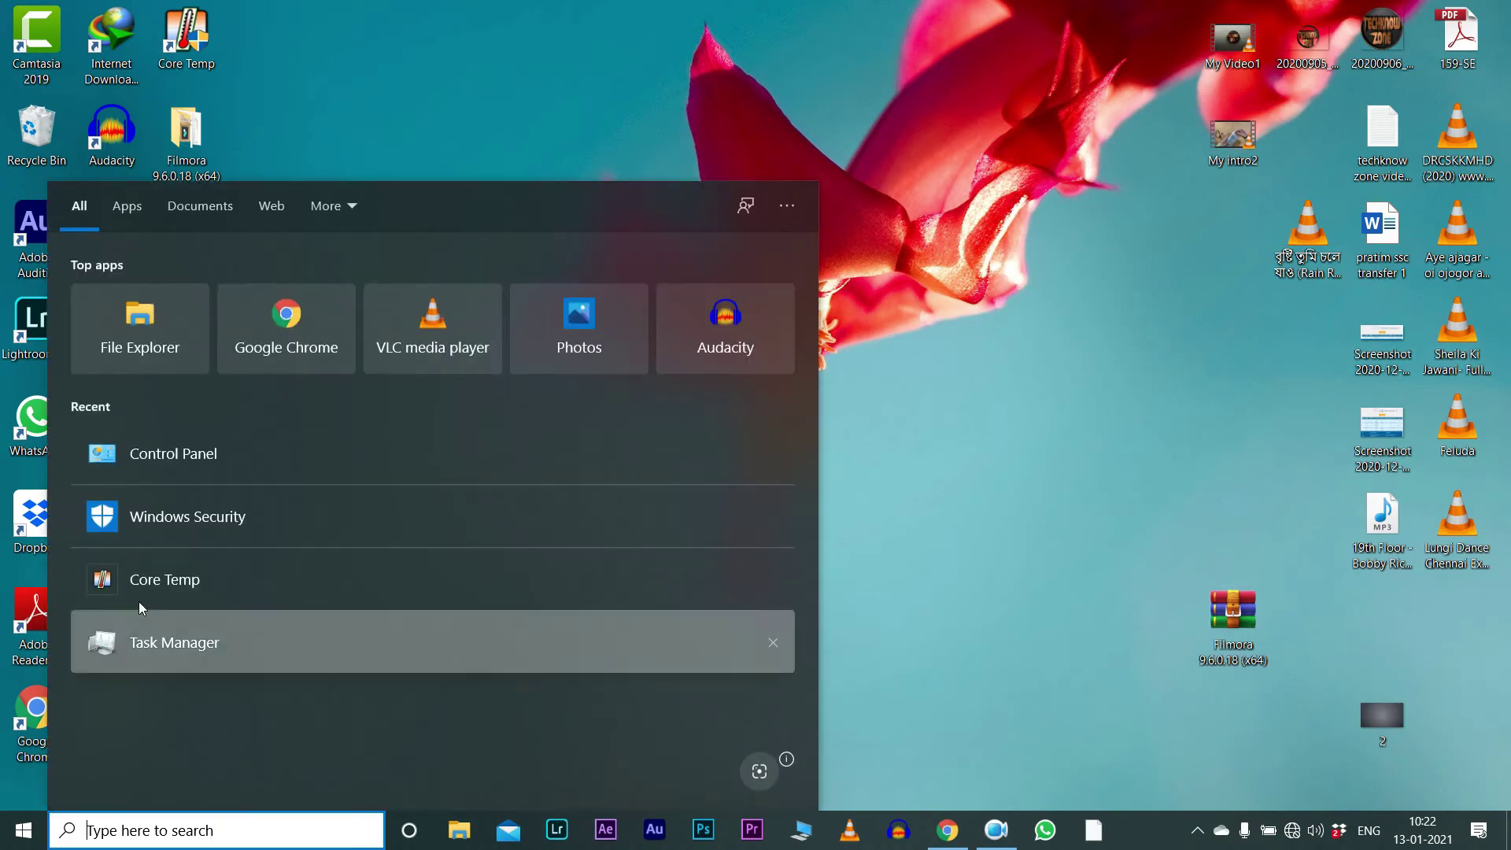
pyautogui.click(181, 503)
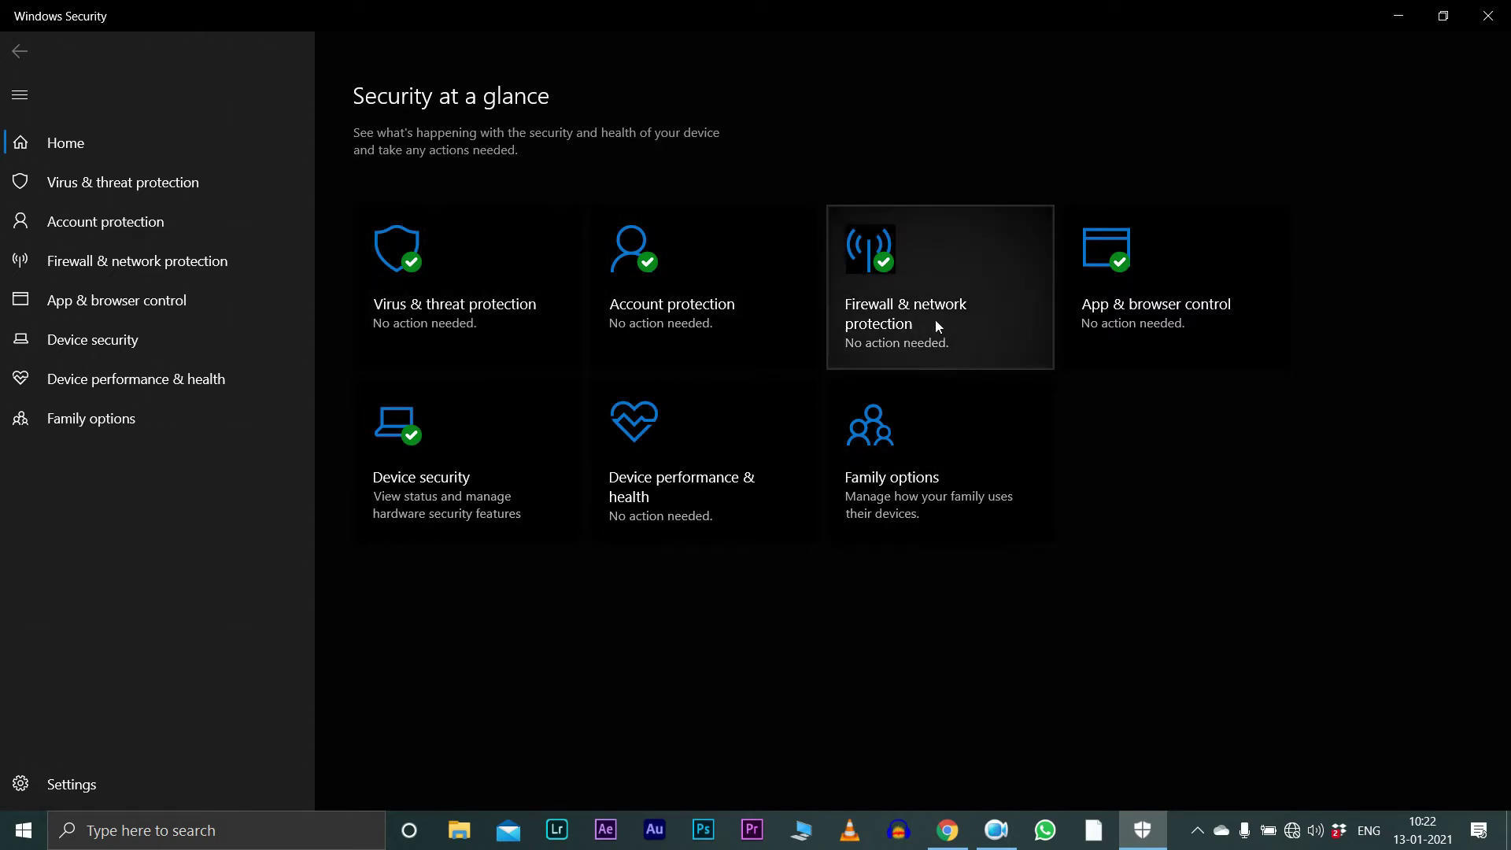
pyautogui.click(1487, 17)
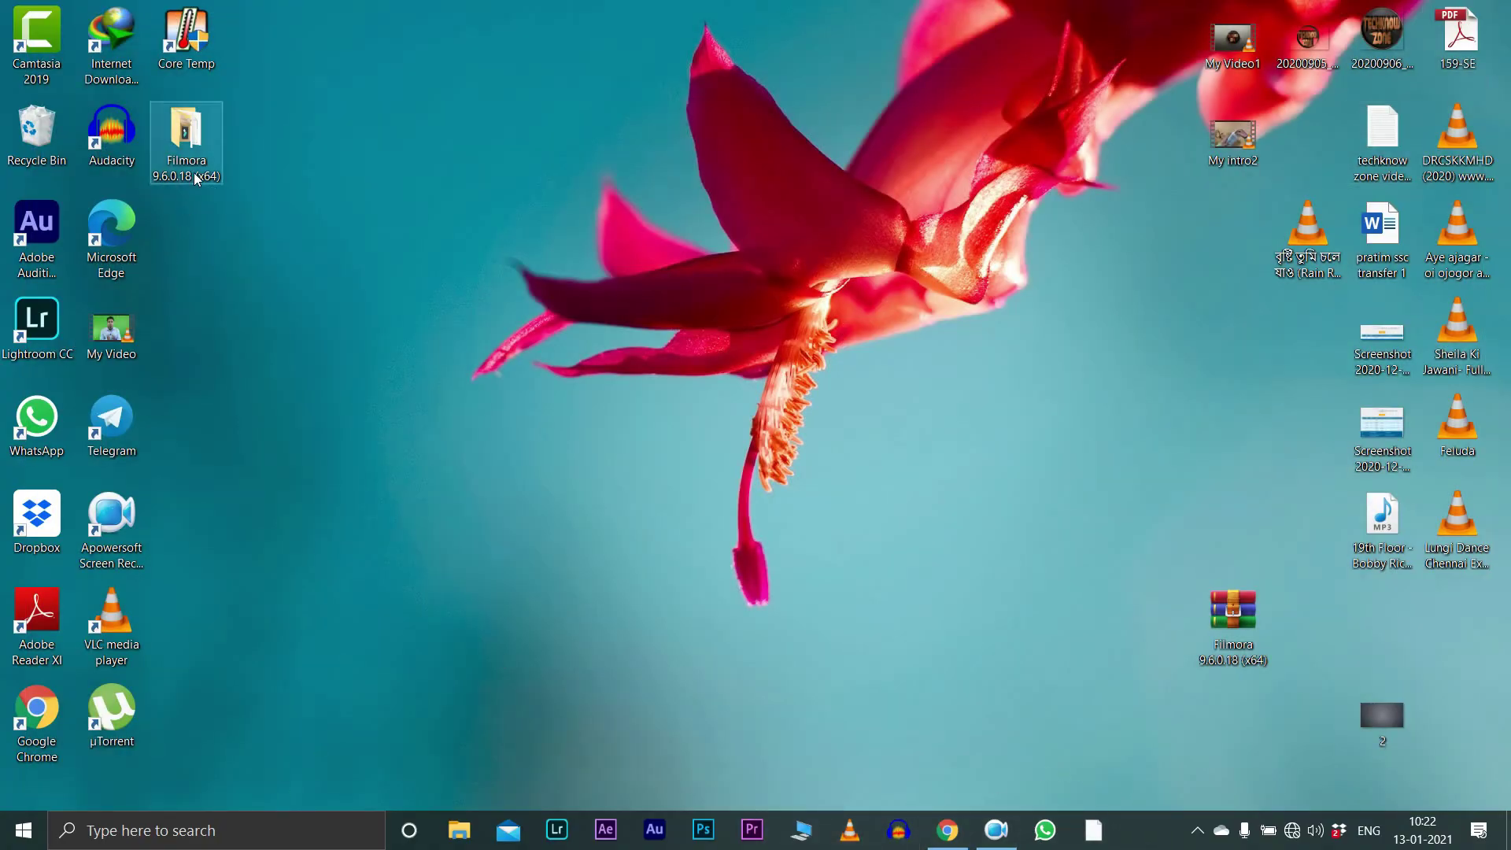
# Open the extracted Filmora 9.6.0.18 (x64) desktop folder full screen and start the filmora_64bit_full846 installer with English as the setup language
pyautogui.doubleClick(189, 138)
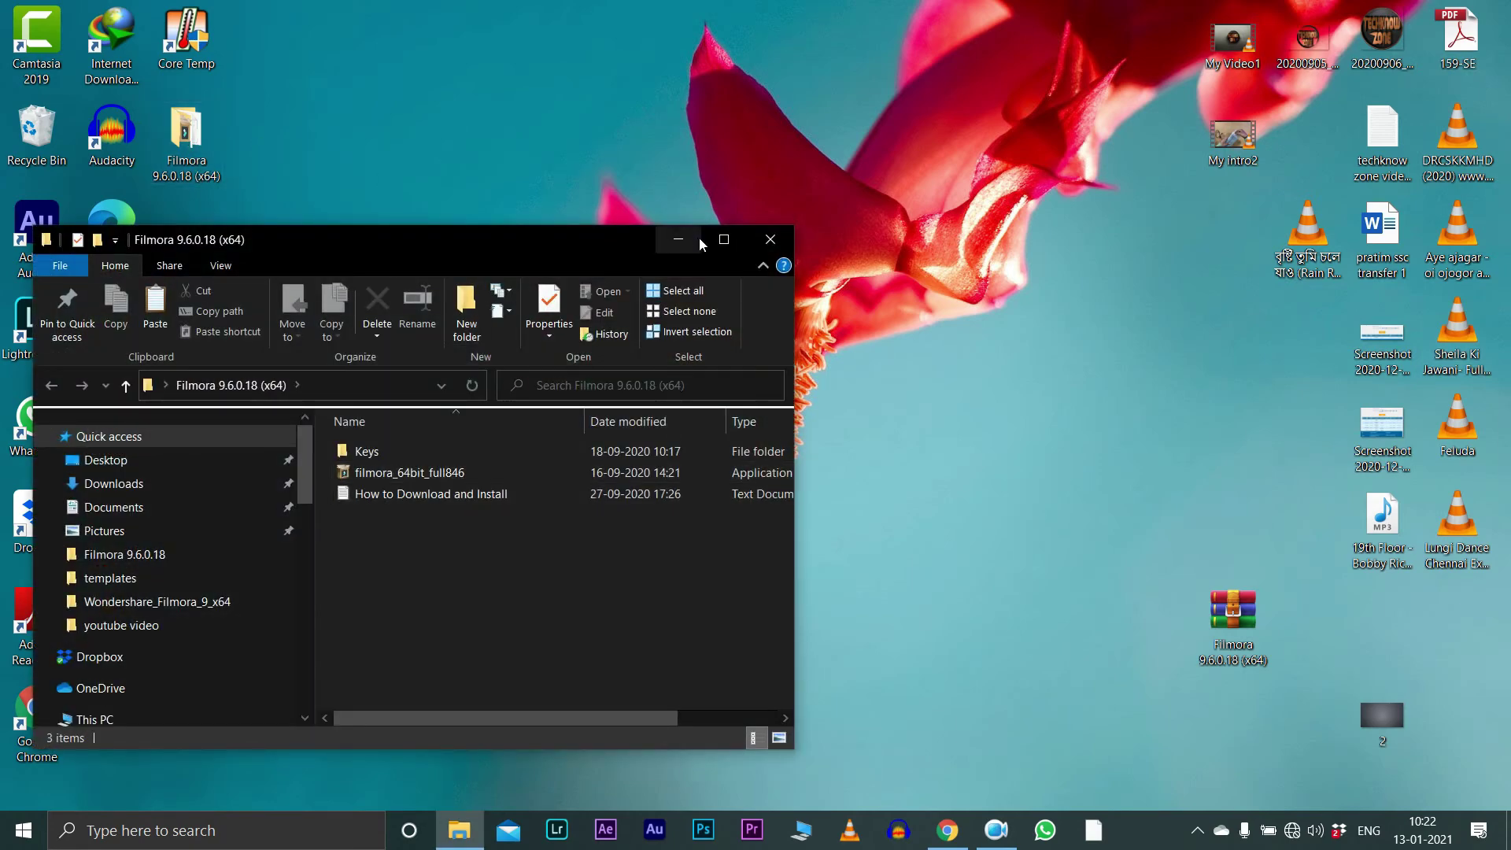
pyautogui.click(723, 238)
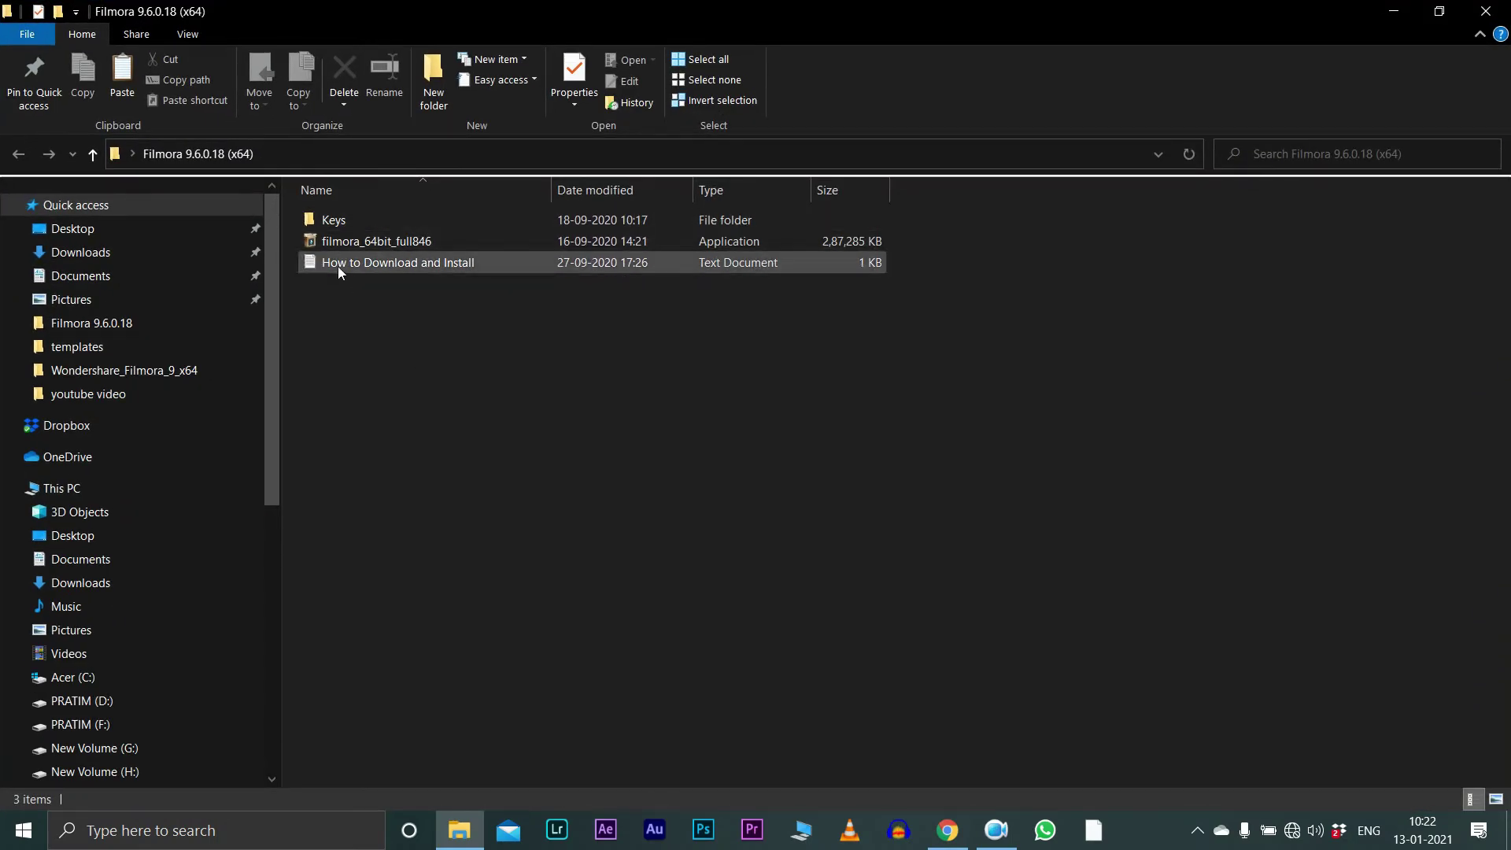
pyautogui.click(383, 243)
pyautogui.doubleClick(383, 242)
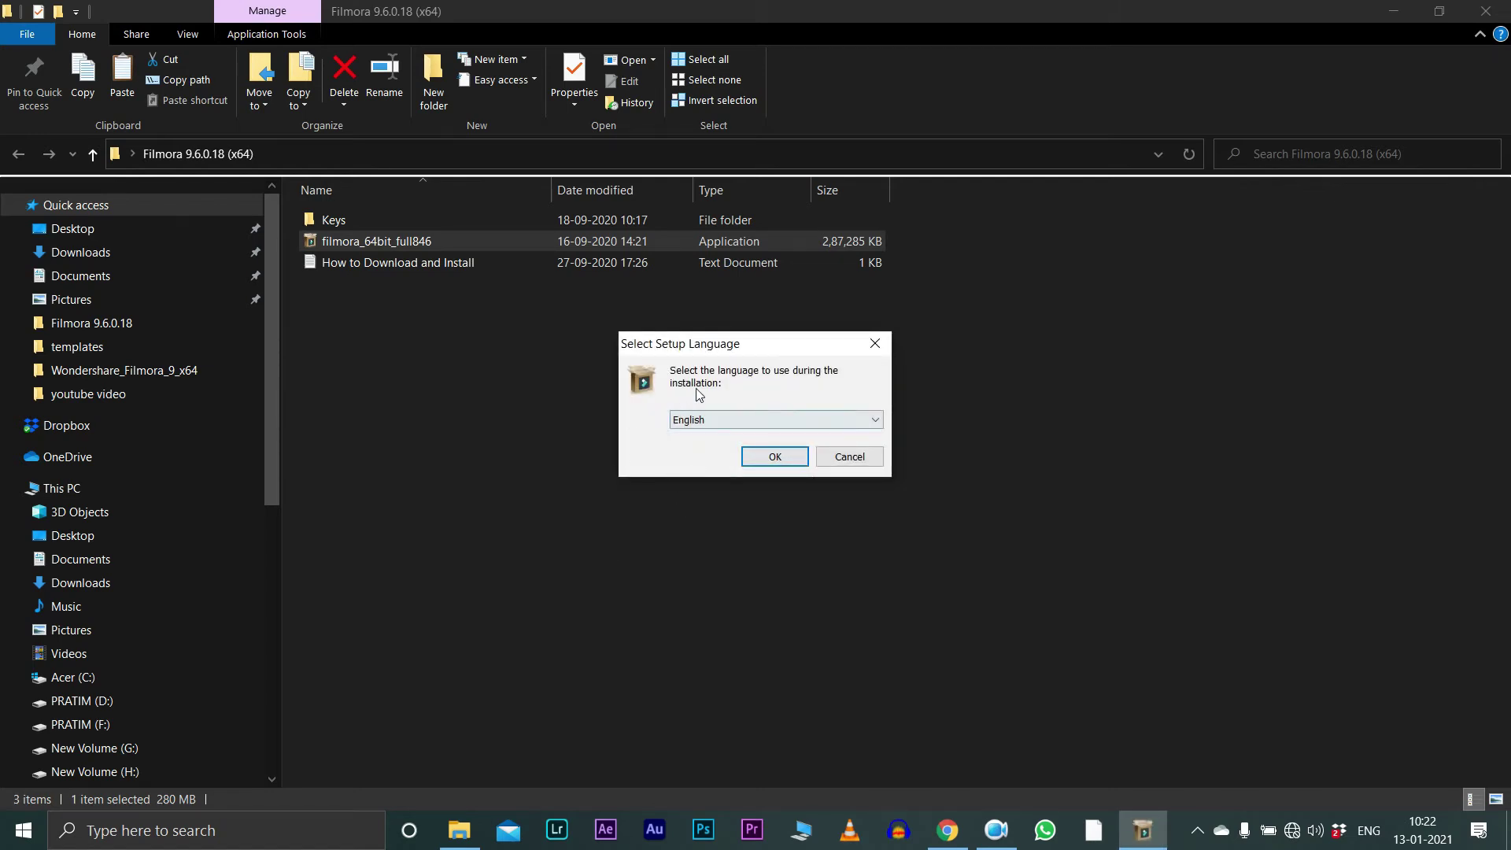
pyautogui.click(770, 458)
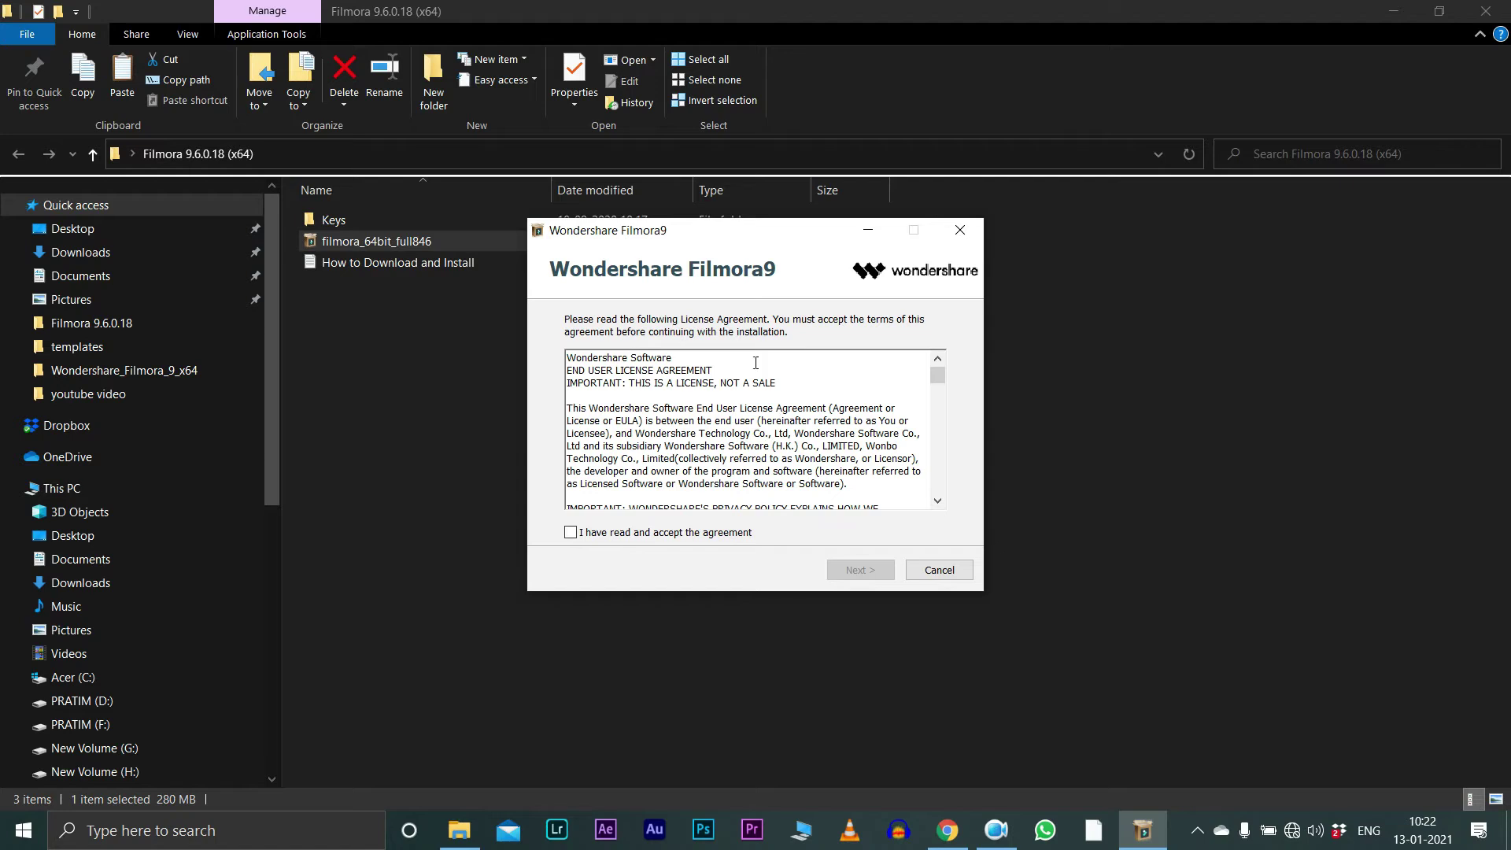
# Accept the license agreement and install Wondershare Filmora9 into the default folder C:\Program Files\Wondershare\Filmora9
pyautogui.click(570, 533)
pyautogui.click(860, 570)
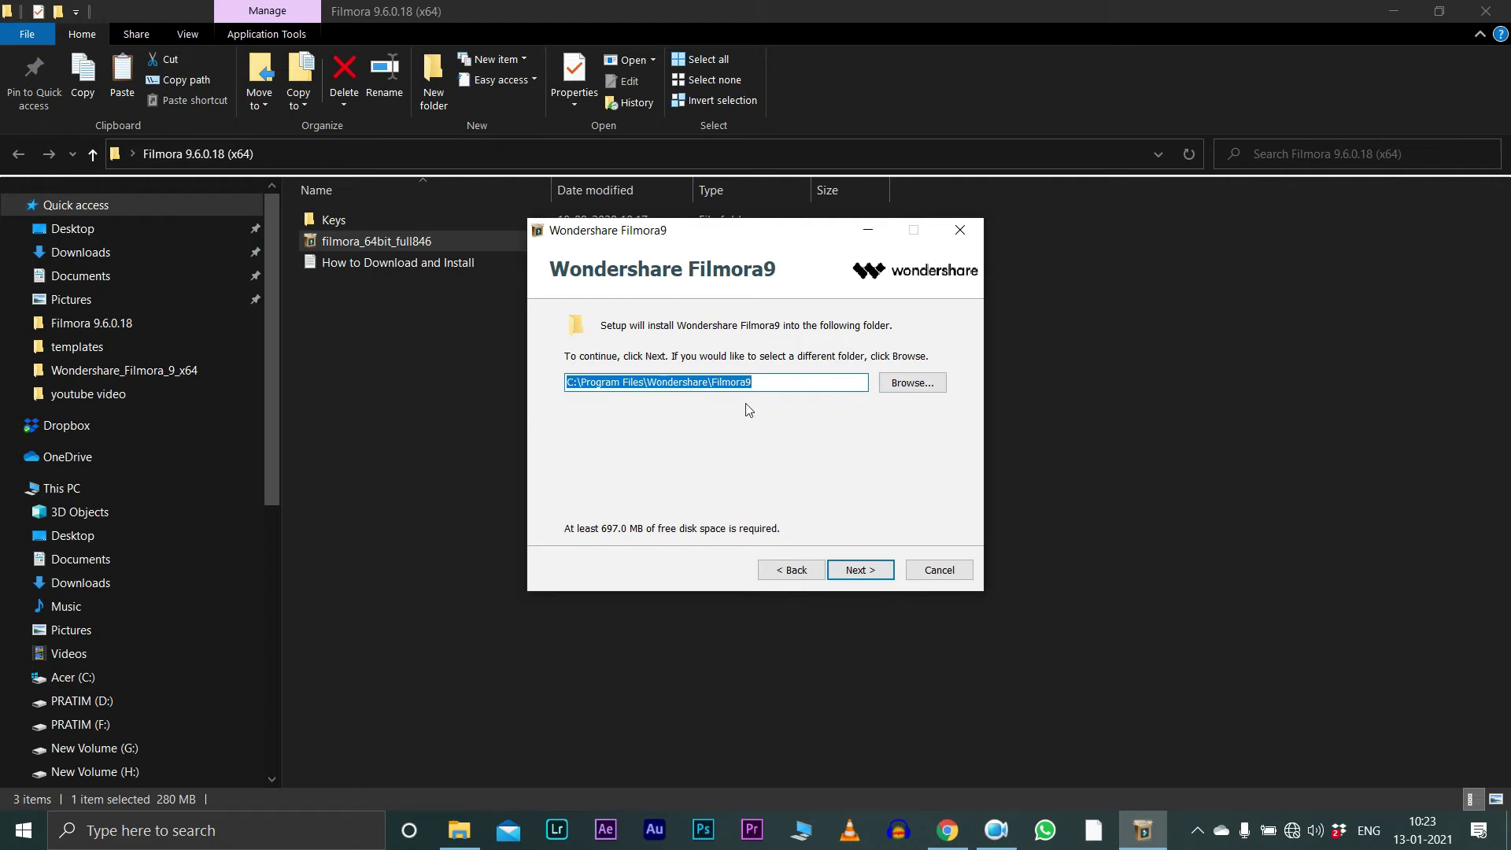
pyautogui.click(912, 383)
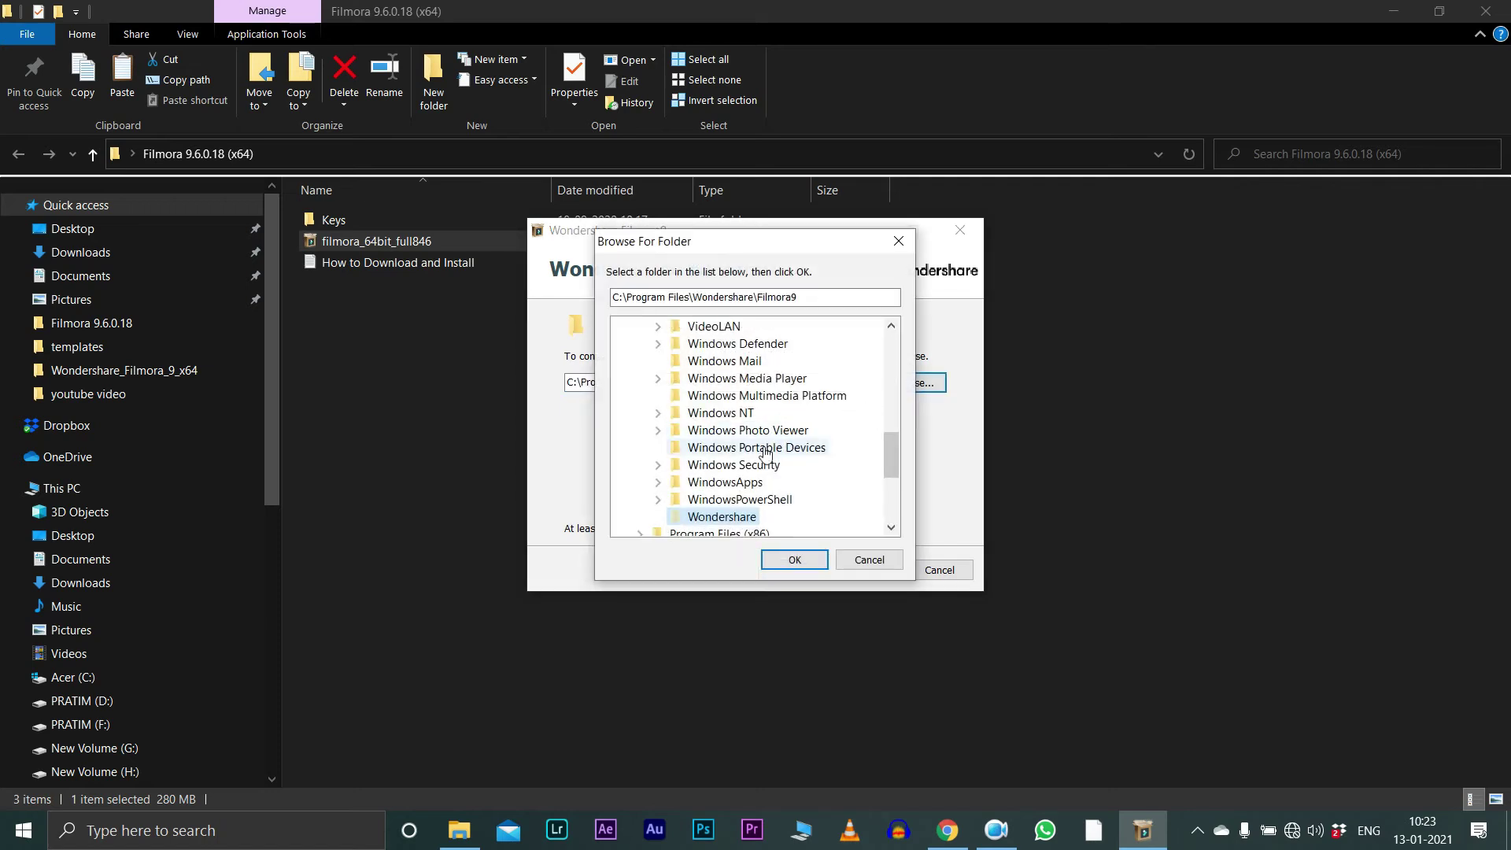
pyautogui.click(897, 241)
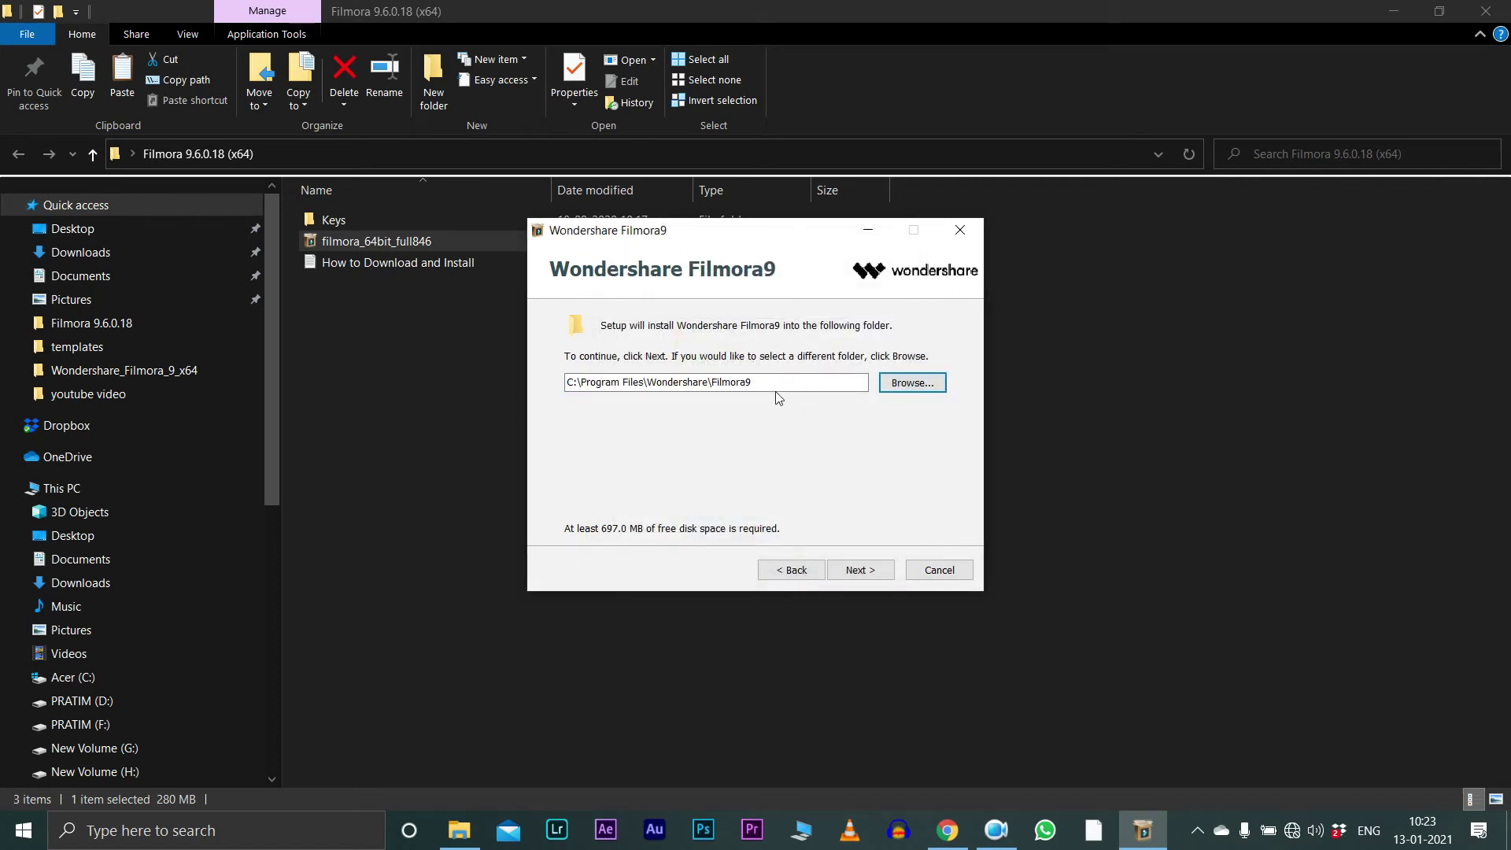
pyautogui.click(872, 568)
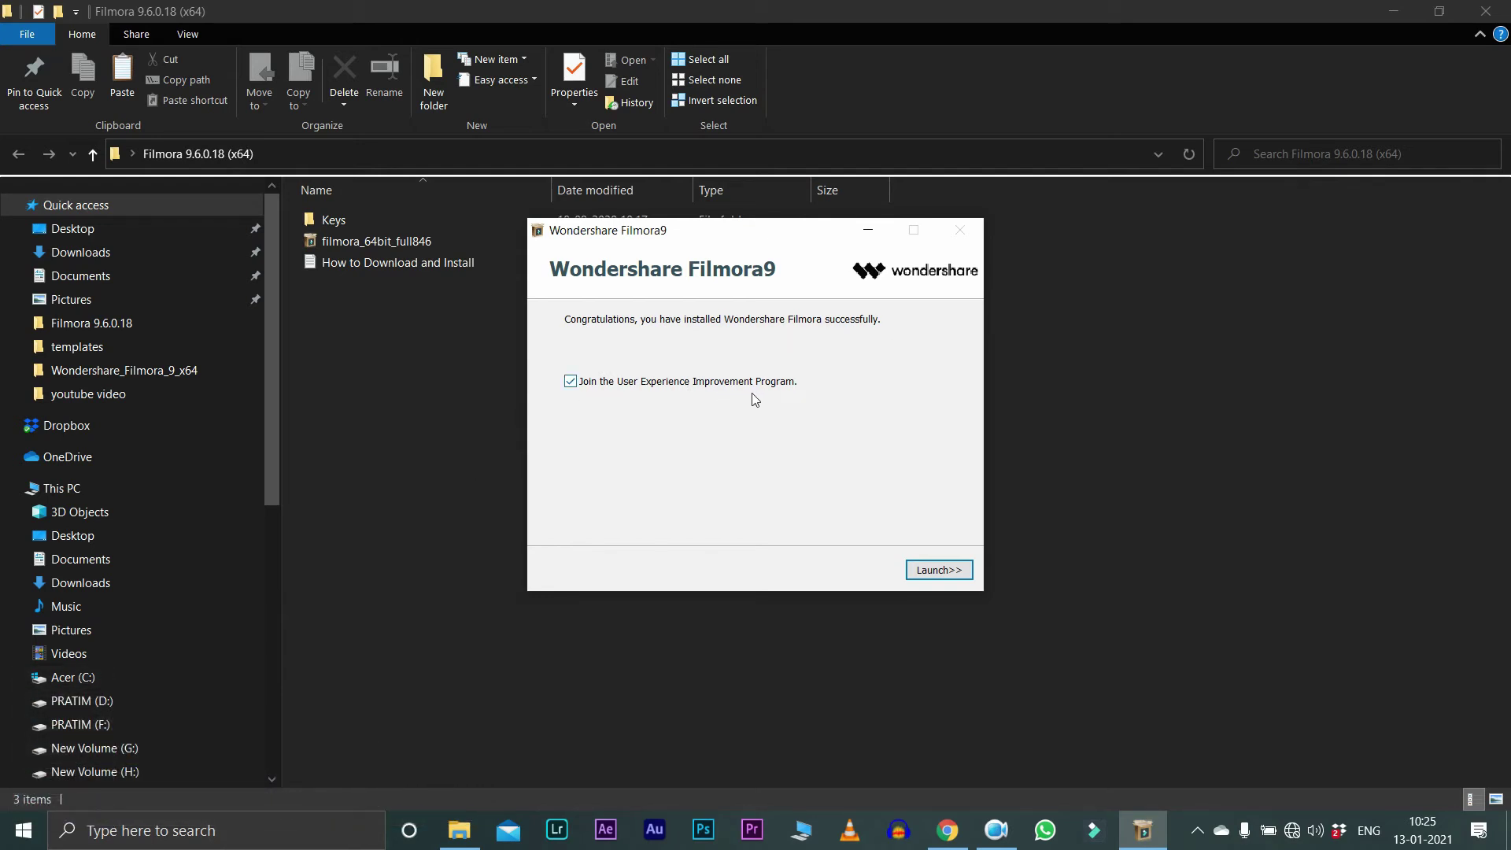
# Opt out of the User Experience Improvement Program, launch Filmora9 from the finished setup, and minimize the installer's folder window
pyautogui.click(569, 381)
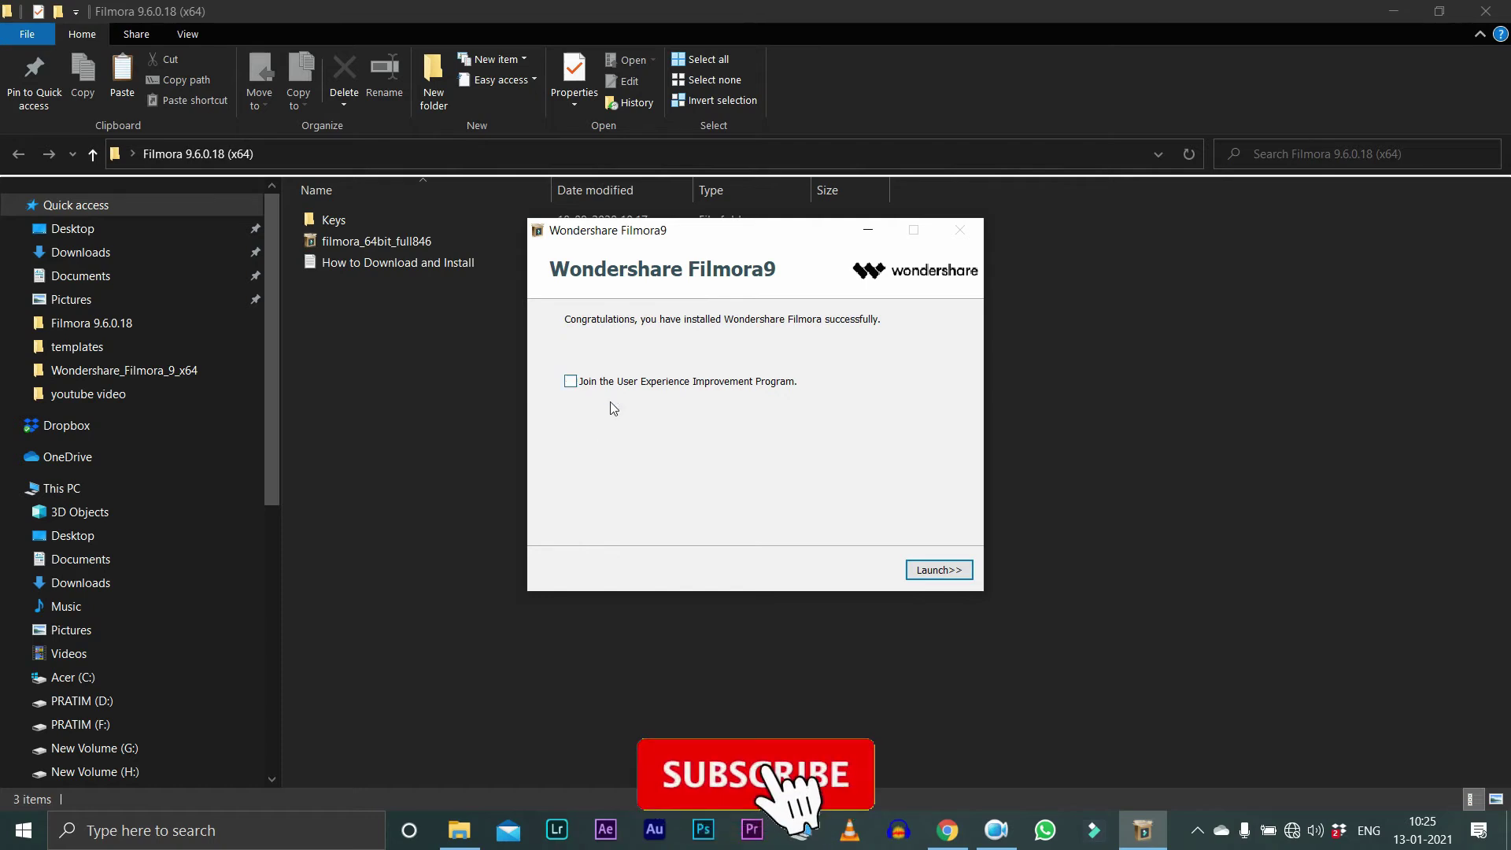
pyautogui.click(939, 569)
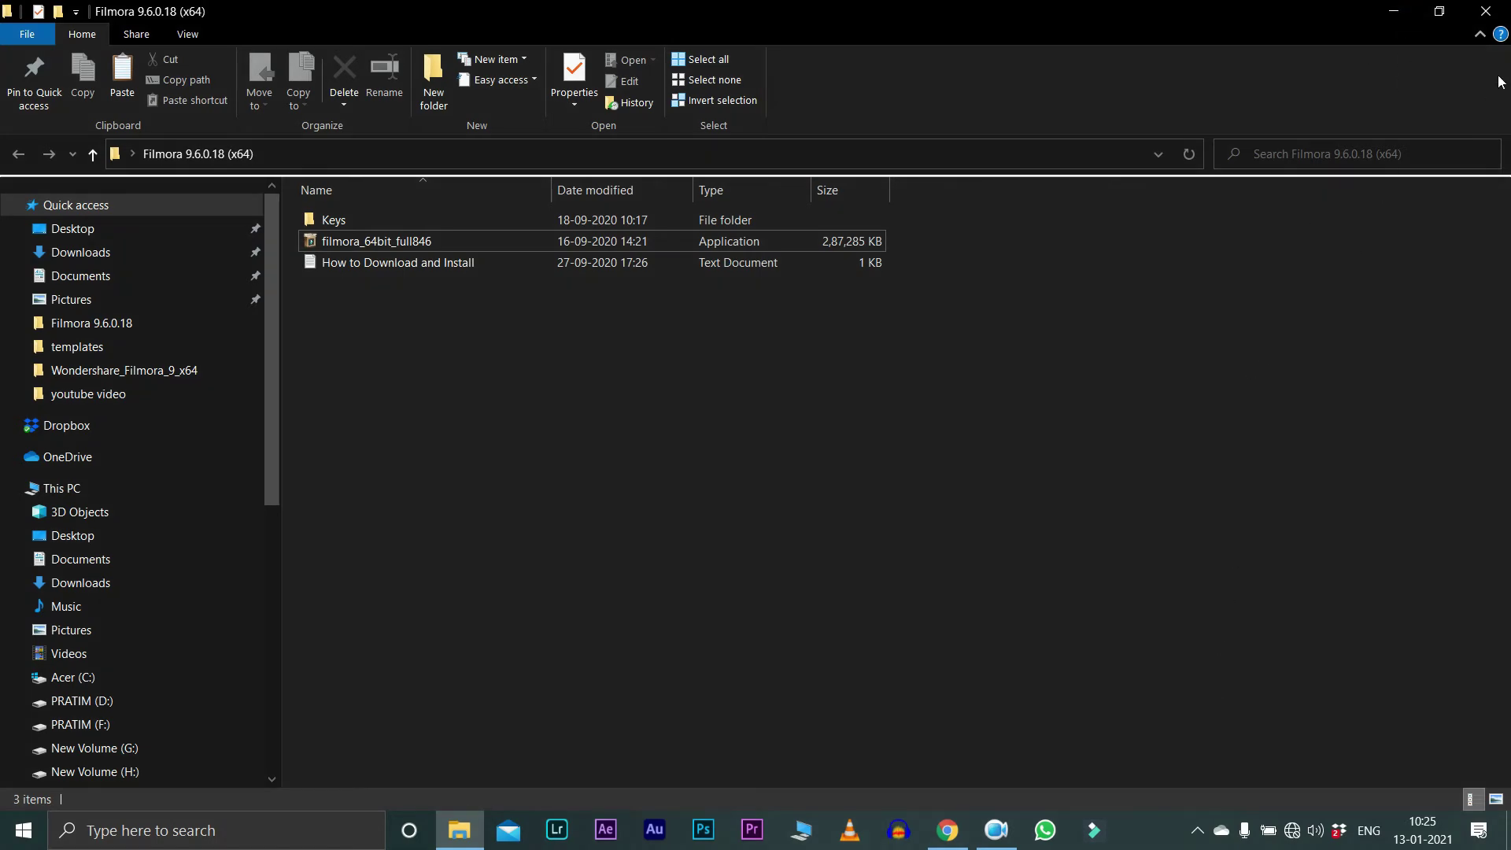
pyautogui.click(1393, 11)
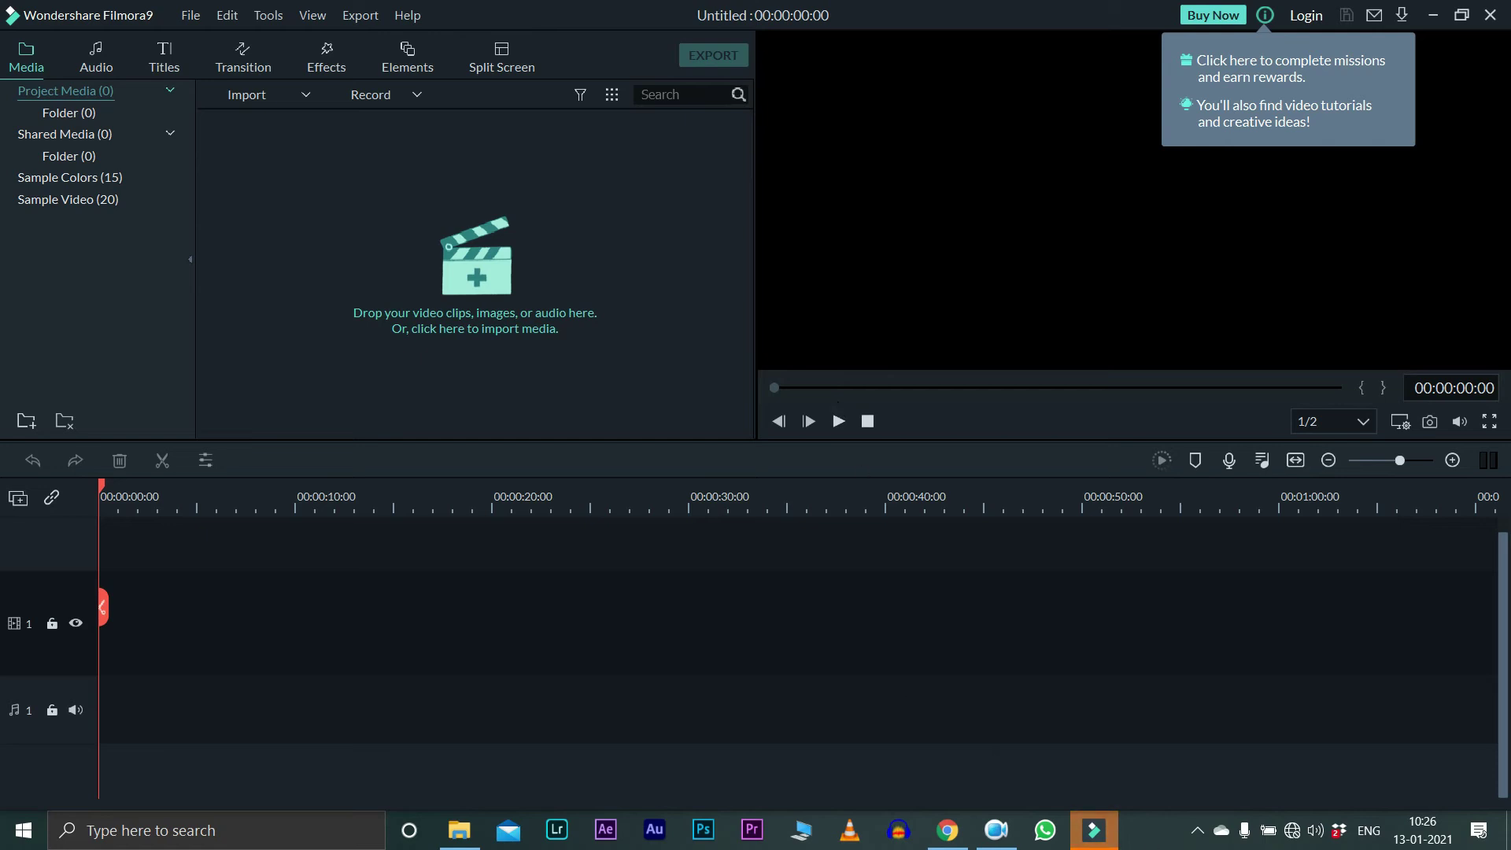
# Check the Activate Filmora9 sign-in dialog, then close the dialog and exit Filmora9
pyautogui.moveTo(1086, 832)
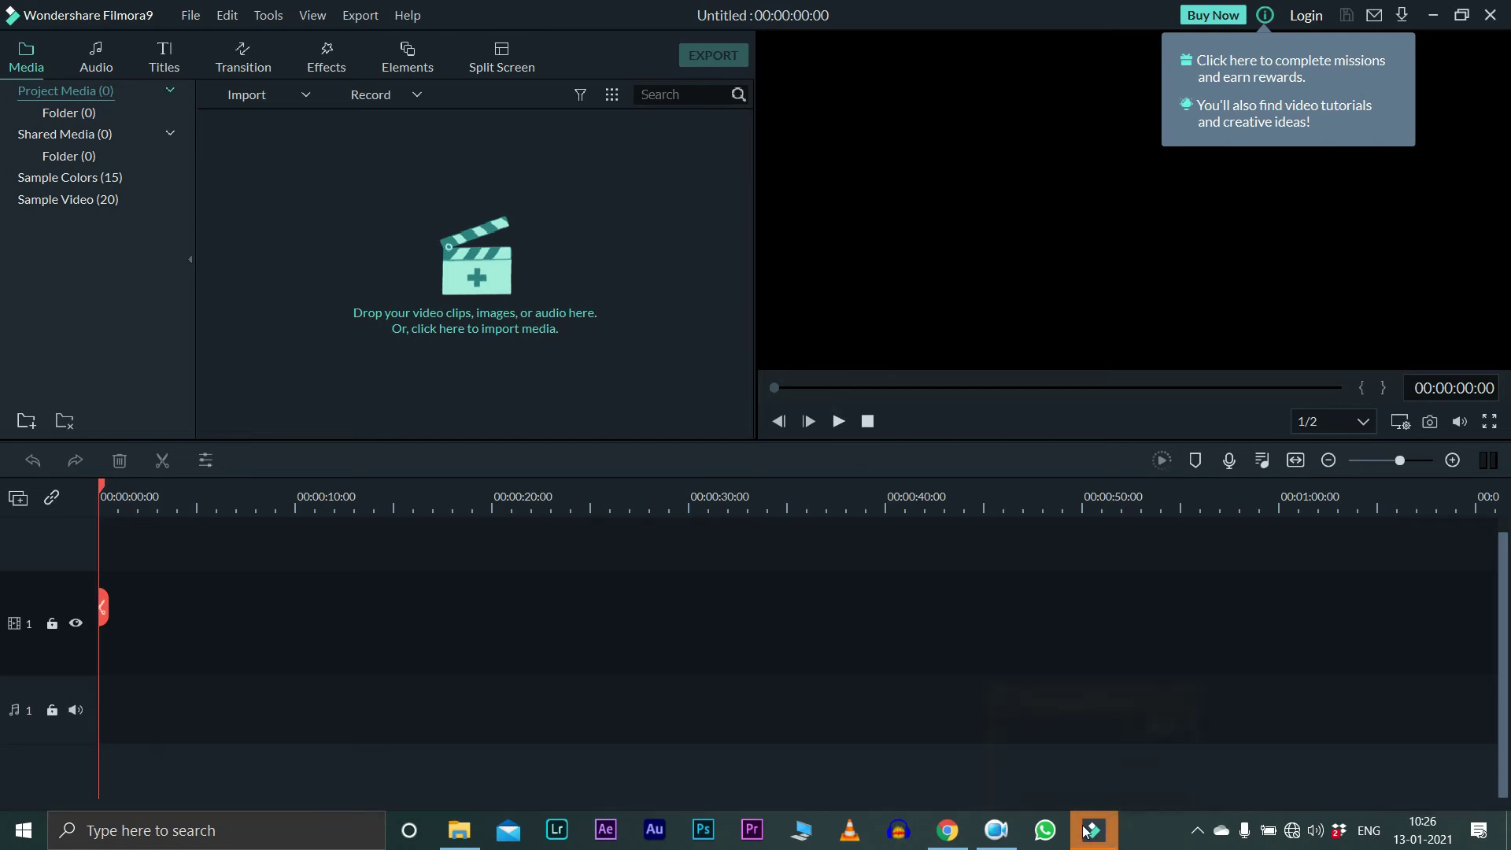
pyautogui.click(414, 22)
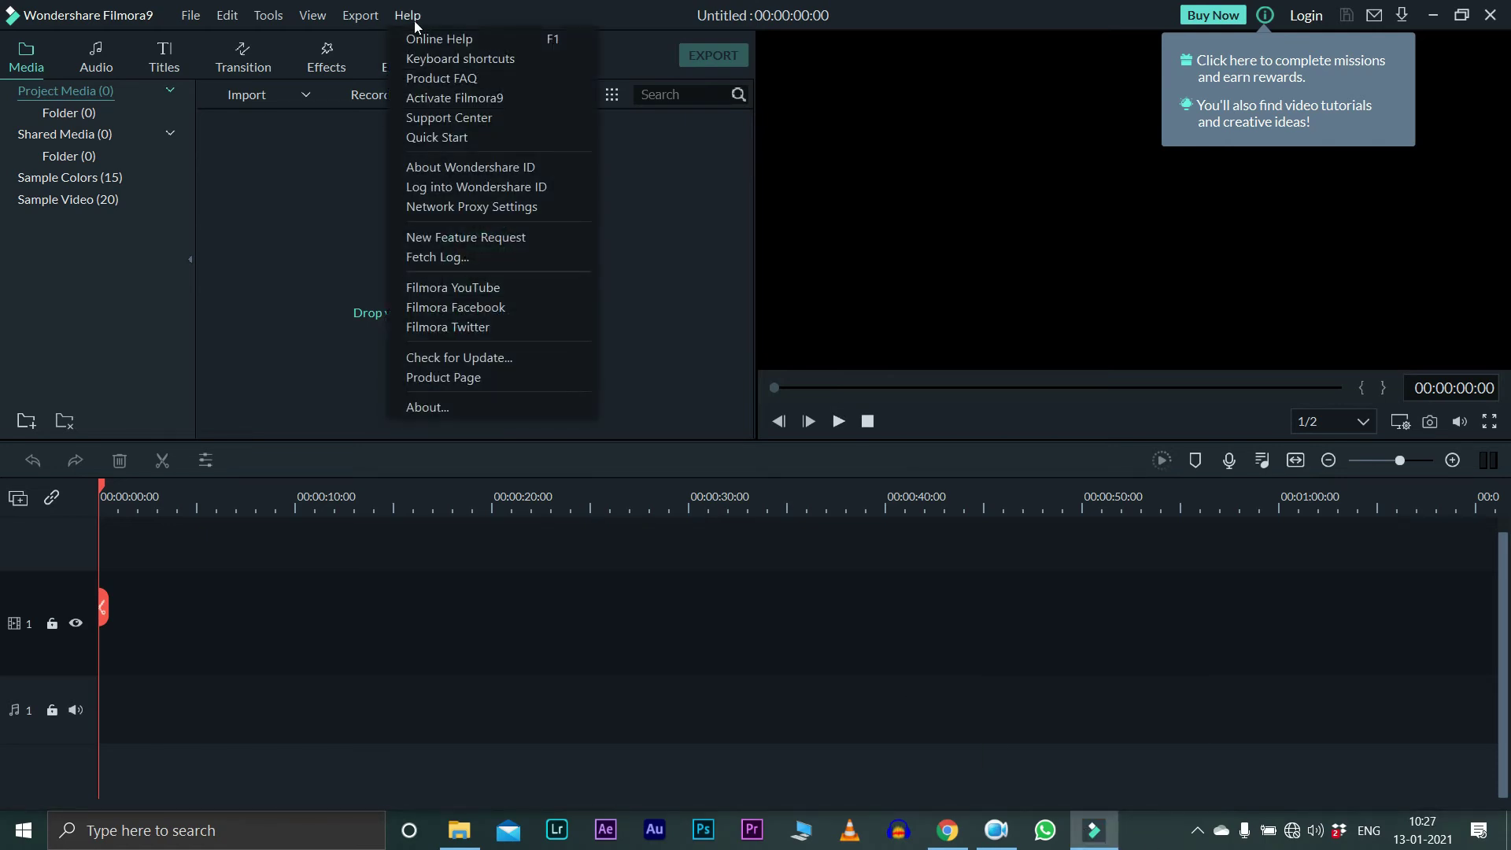
pyautogui.click(458, 101)
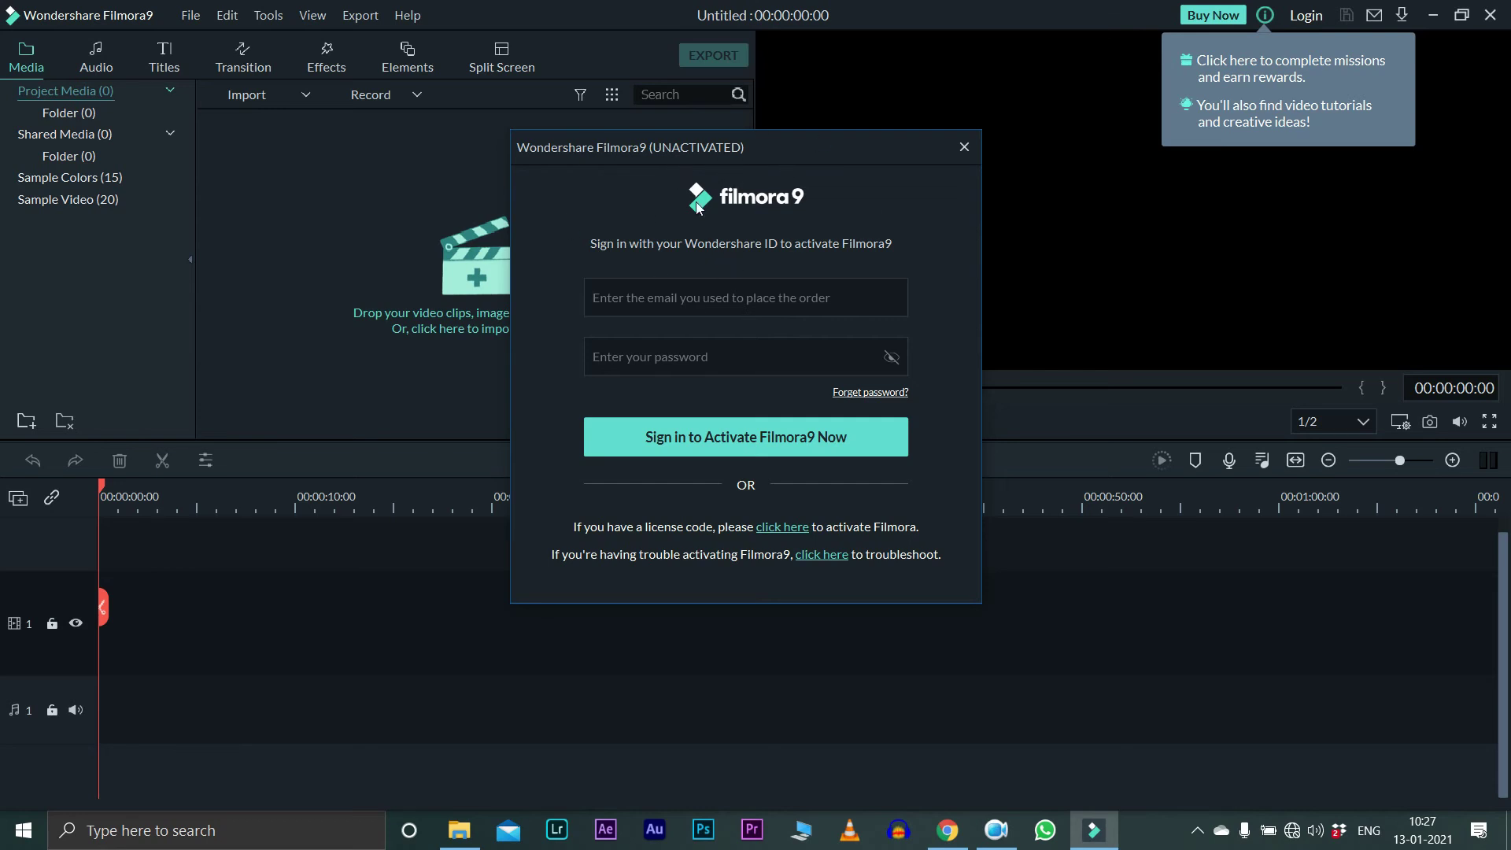
pyautogui.click(964, 146)
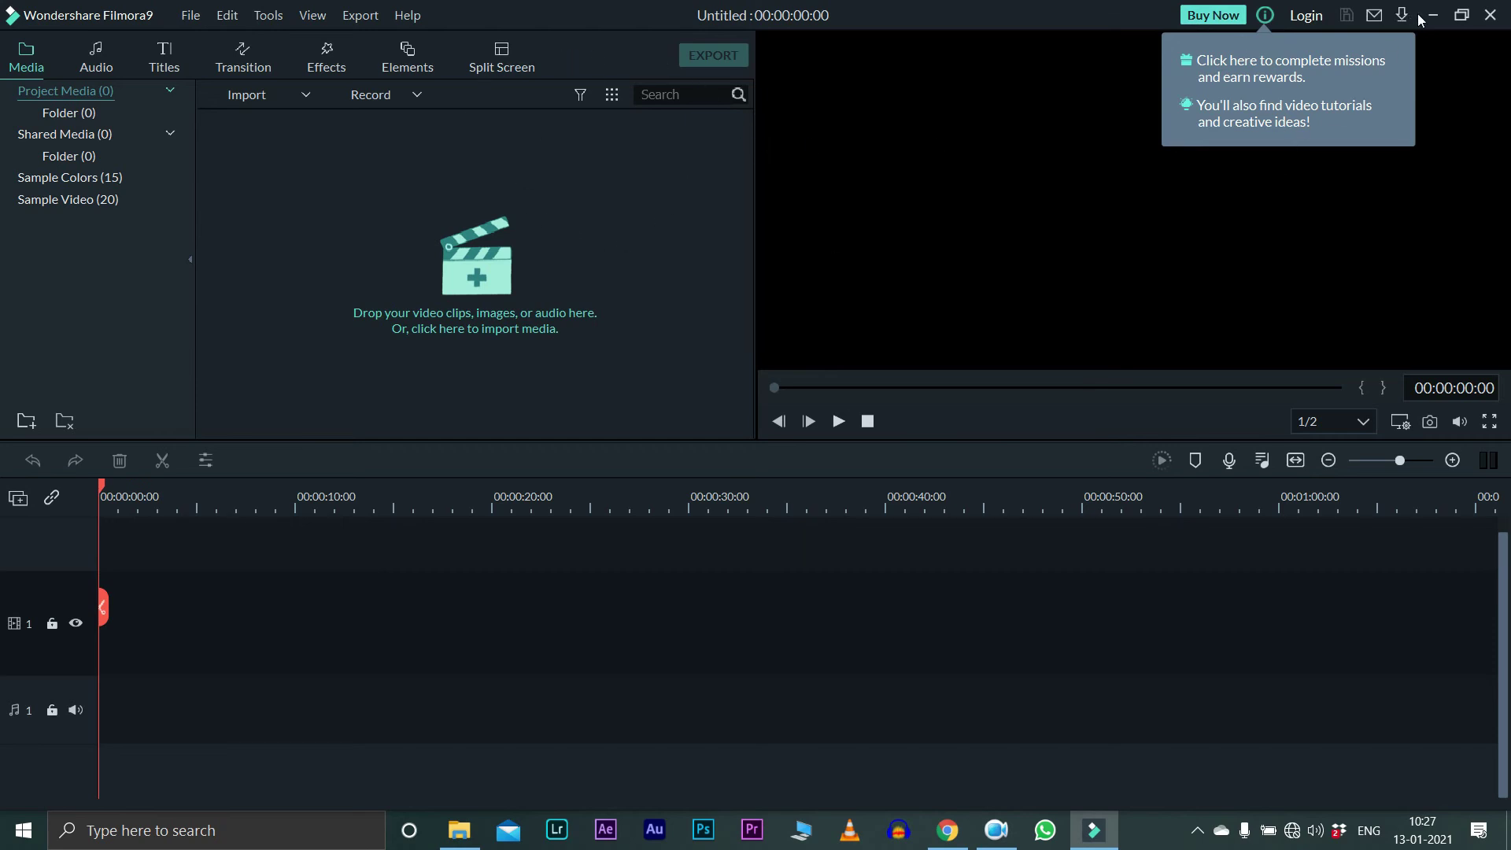
pyautogui.click(1489, 15)
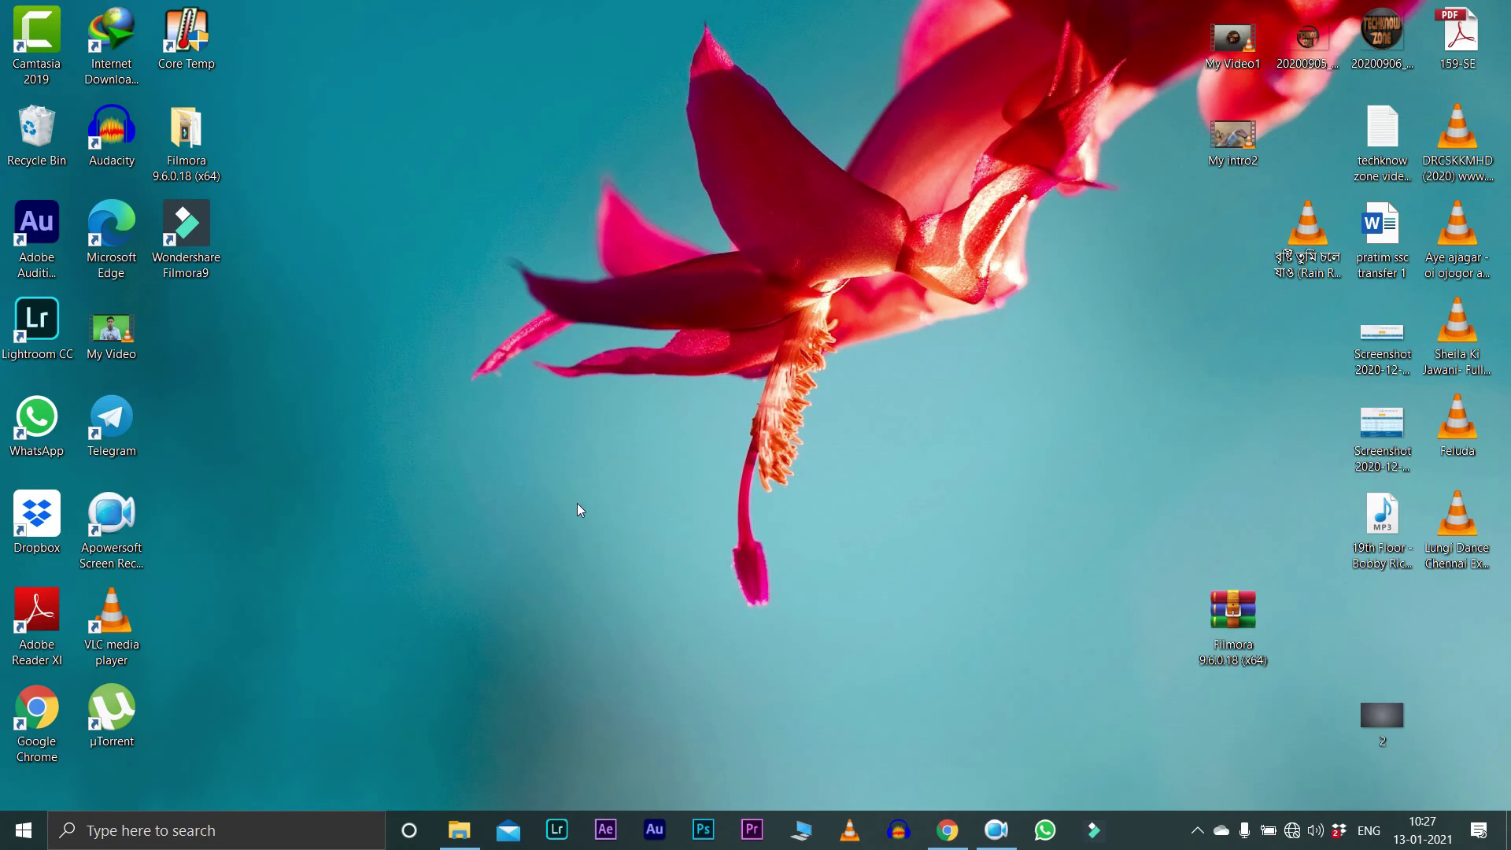
# Refresh the desktop, select all four DLL files in the Filmora 9.6.0.18 (x64) folder's Keys subfolder, and minimize the folder window
pyautogui.rightClick(583, 475)
pyautogui.click(697, 173)
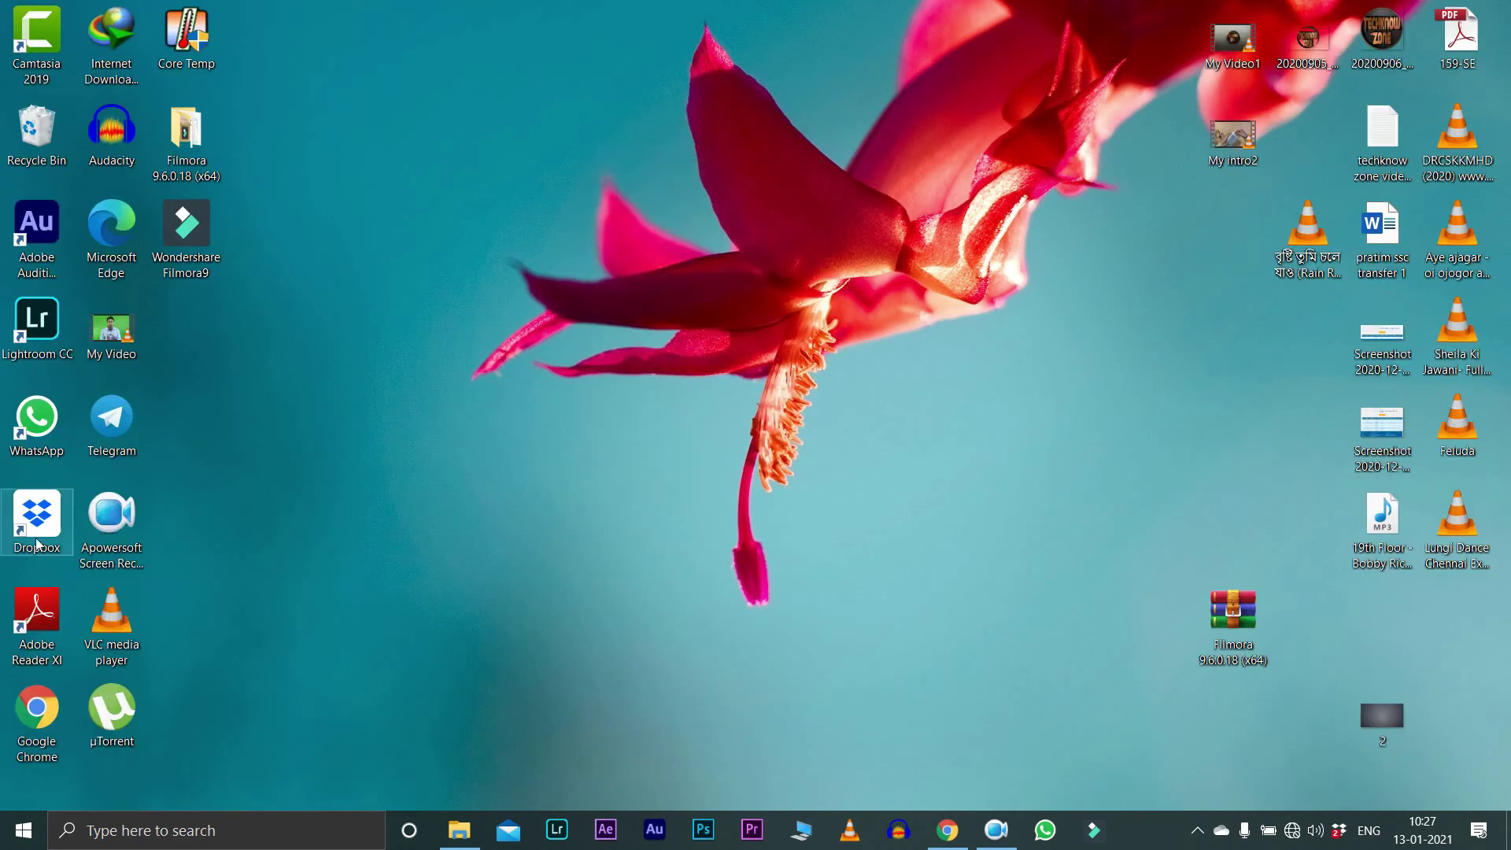
pyautogui.doubleClick(189, 141)
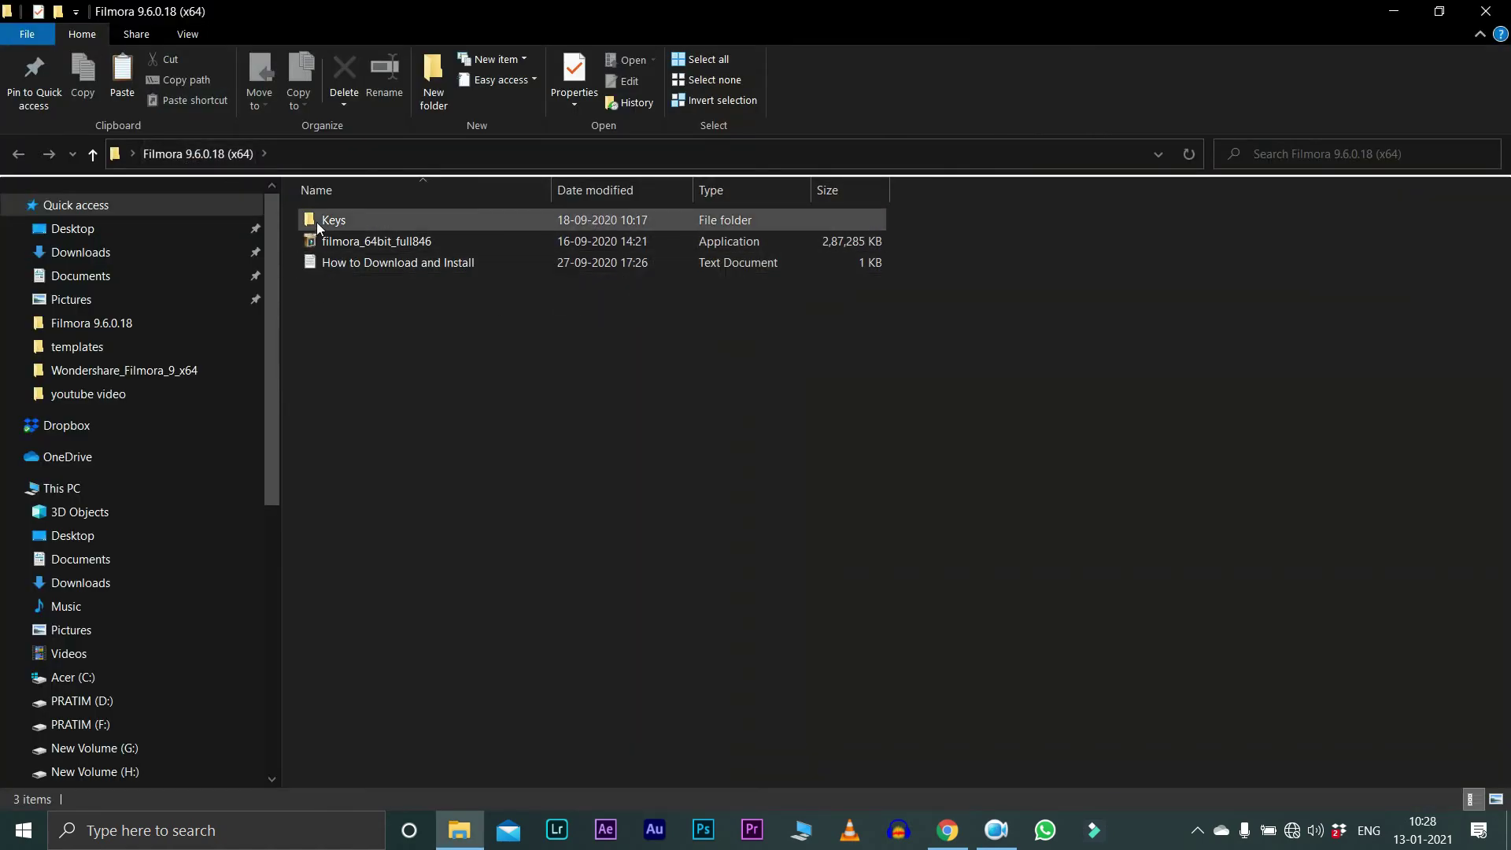
pyautogui.click(363, 228)
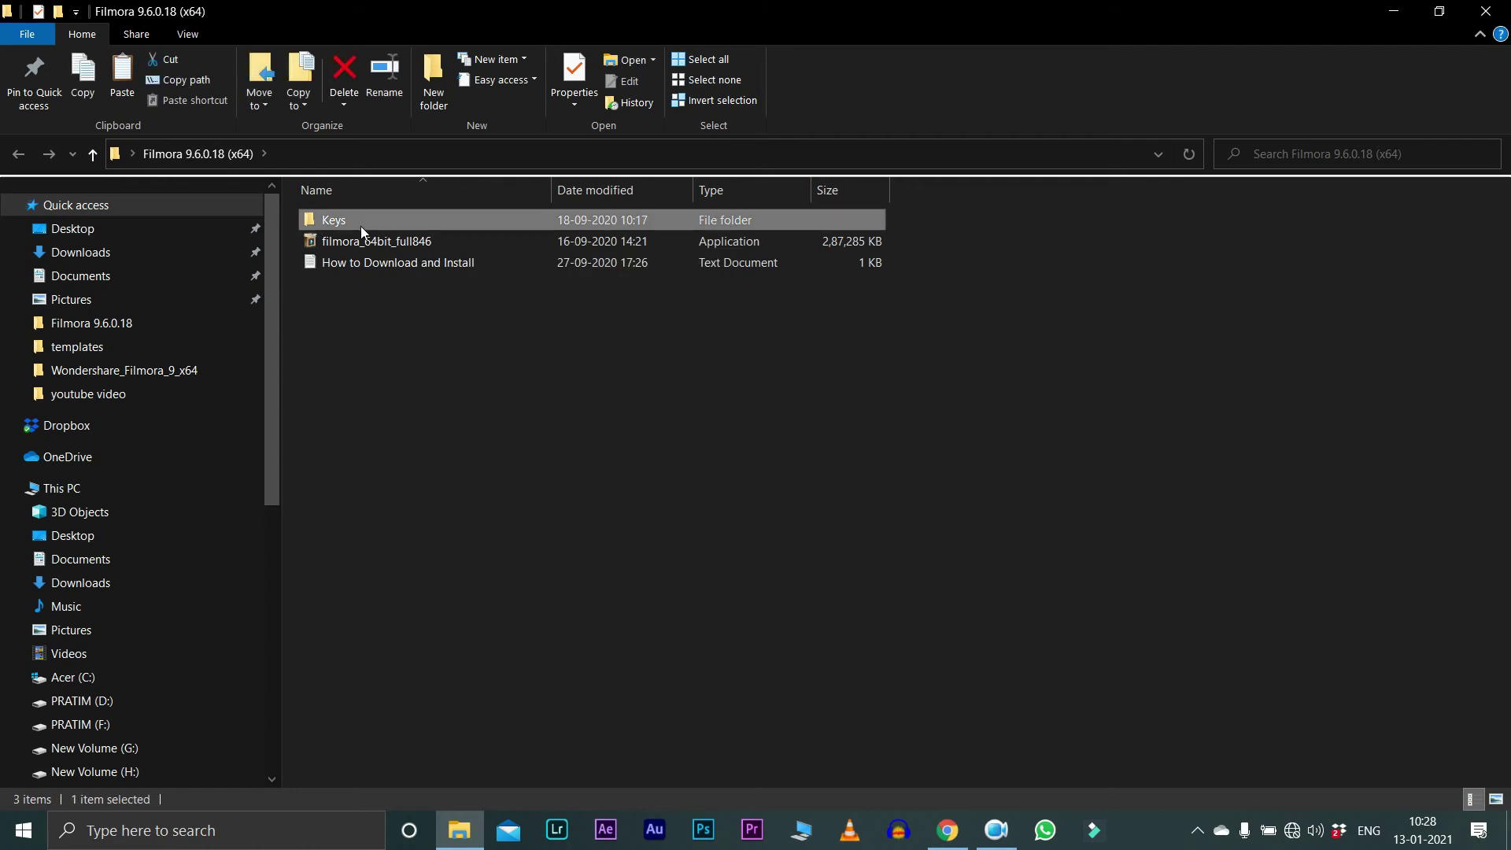
pyautogui.doubleClick(363, 228)
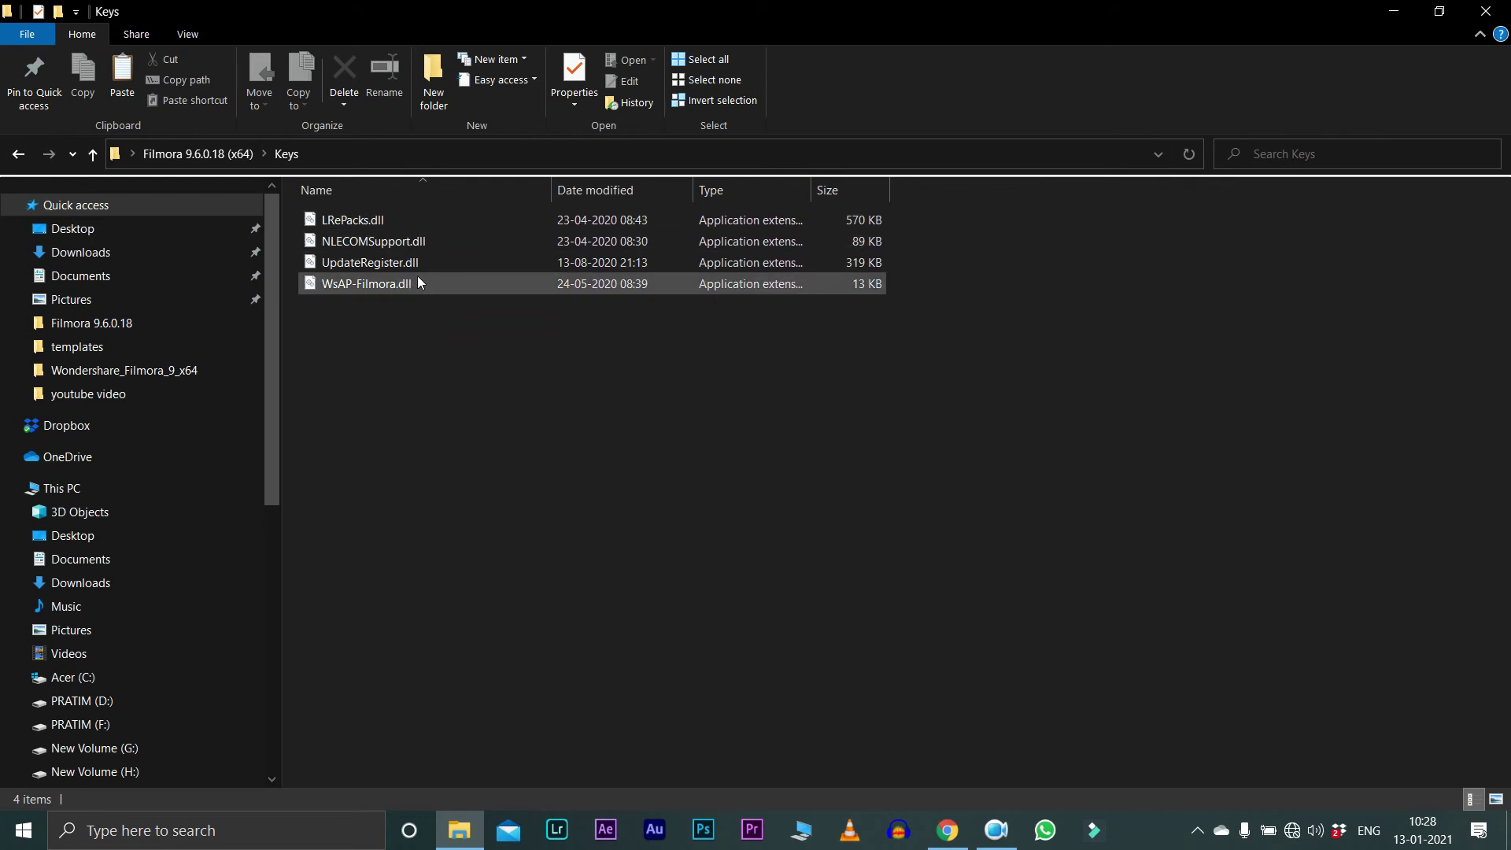
pyautogui.hotkey('ctrl', 'a')
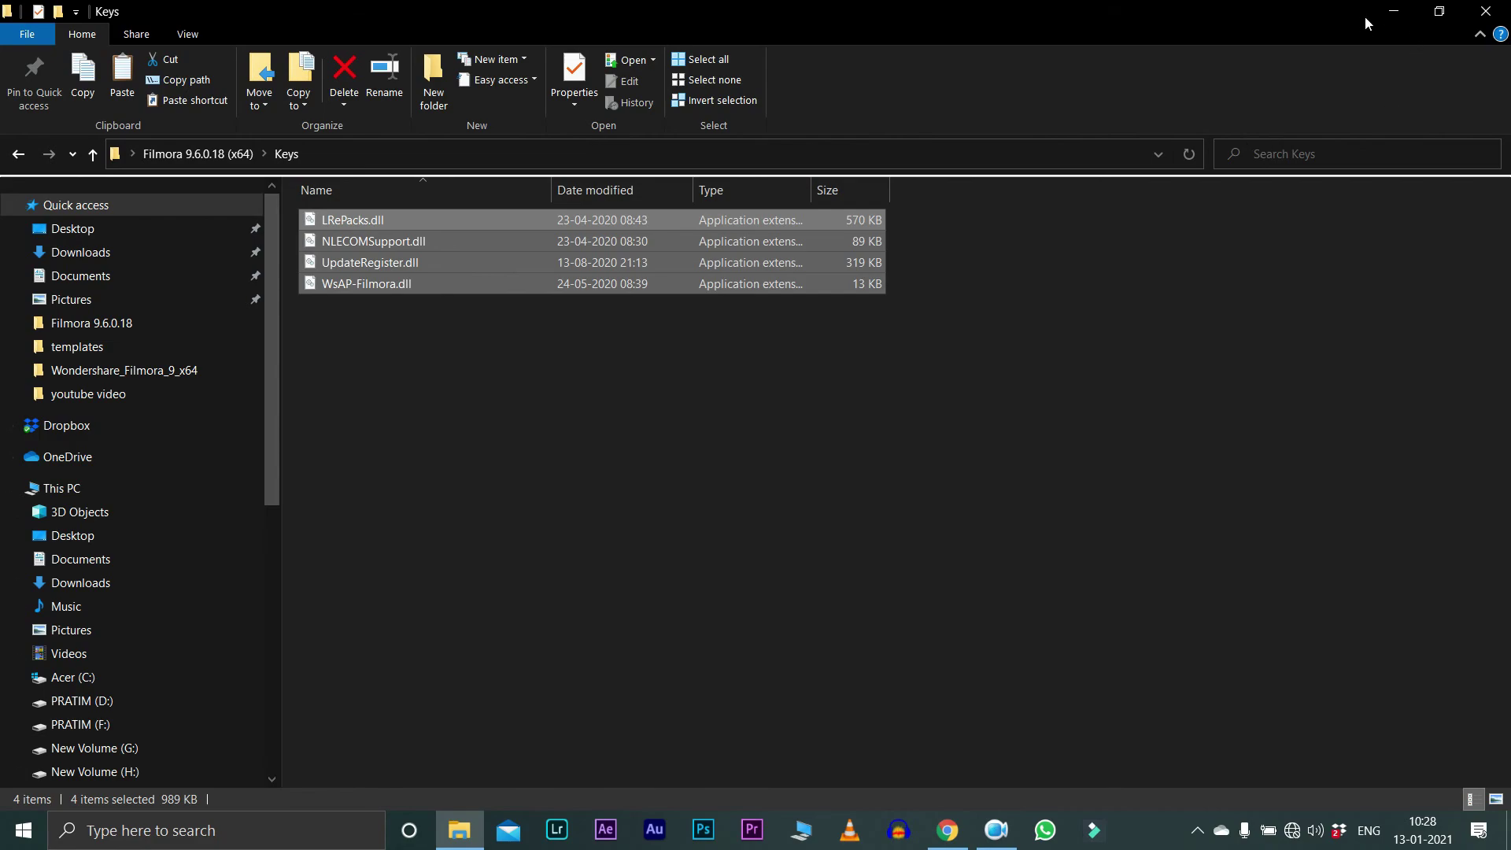
pyautogui.click(1393, 11)
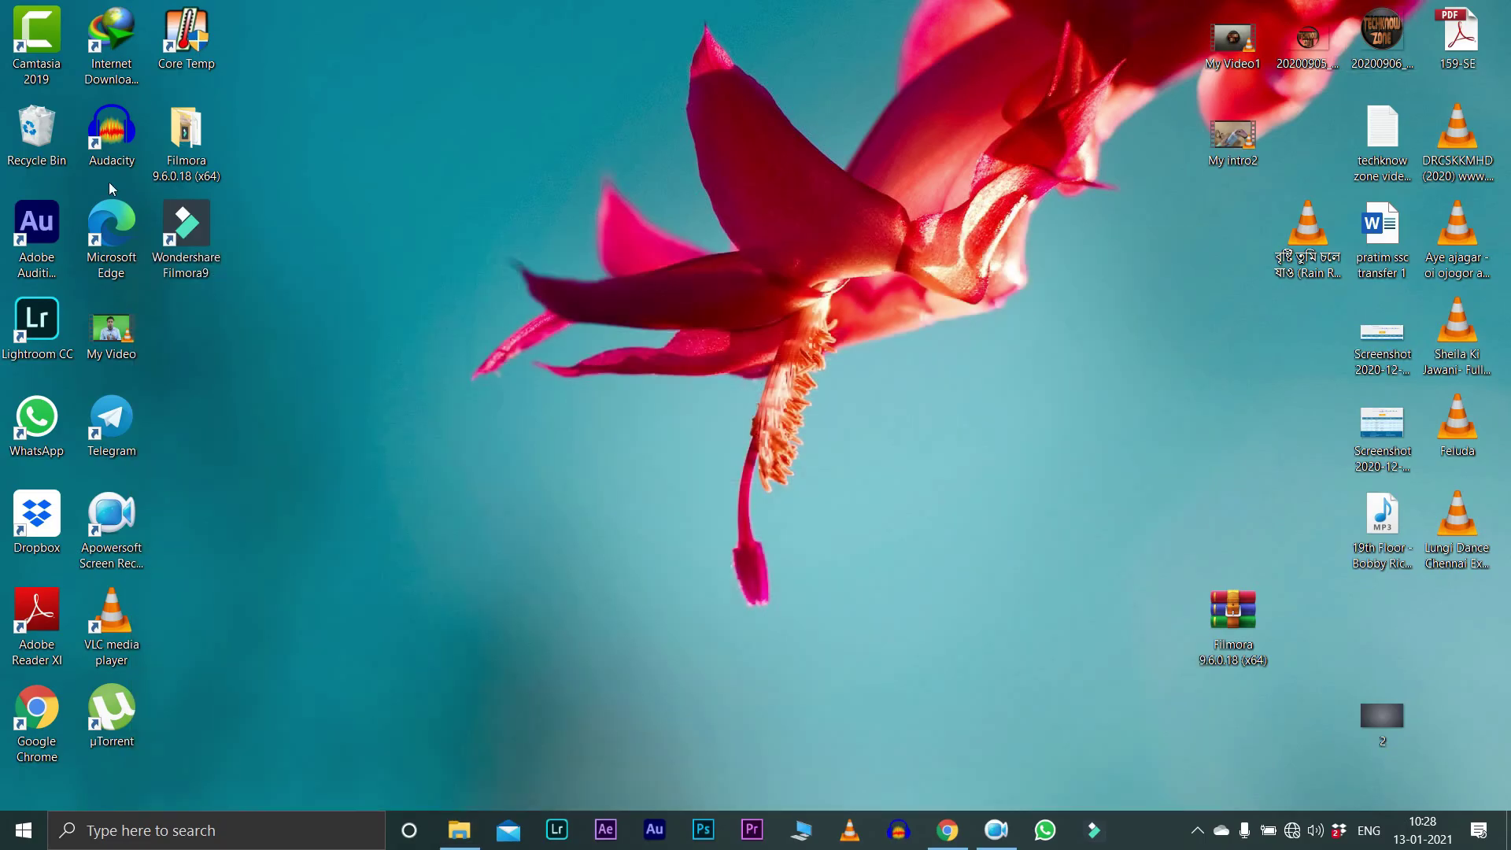
# Open the file location of the Wondershare Filmora9 desktop shortcut
pyautogui.rightClick(186, 247)
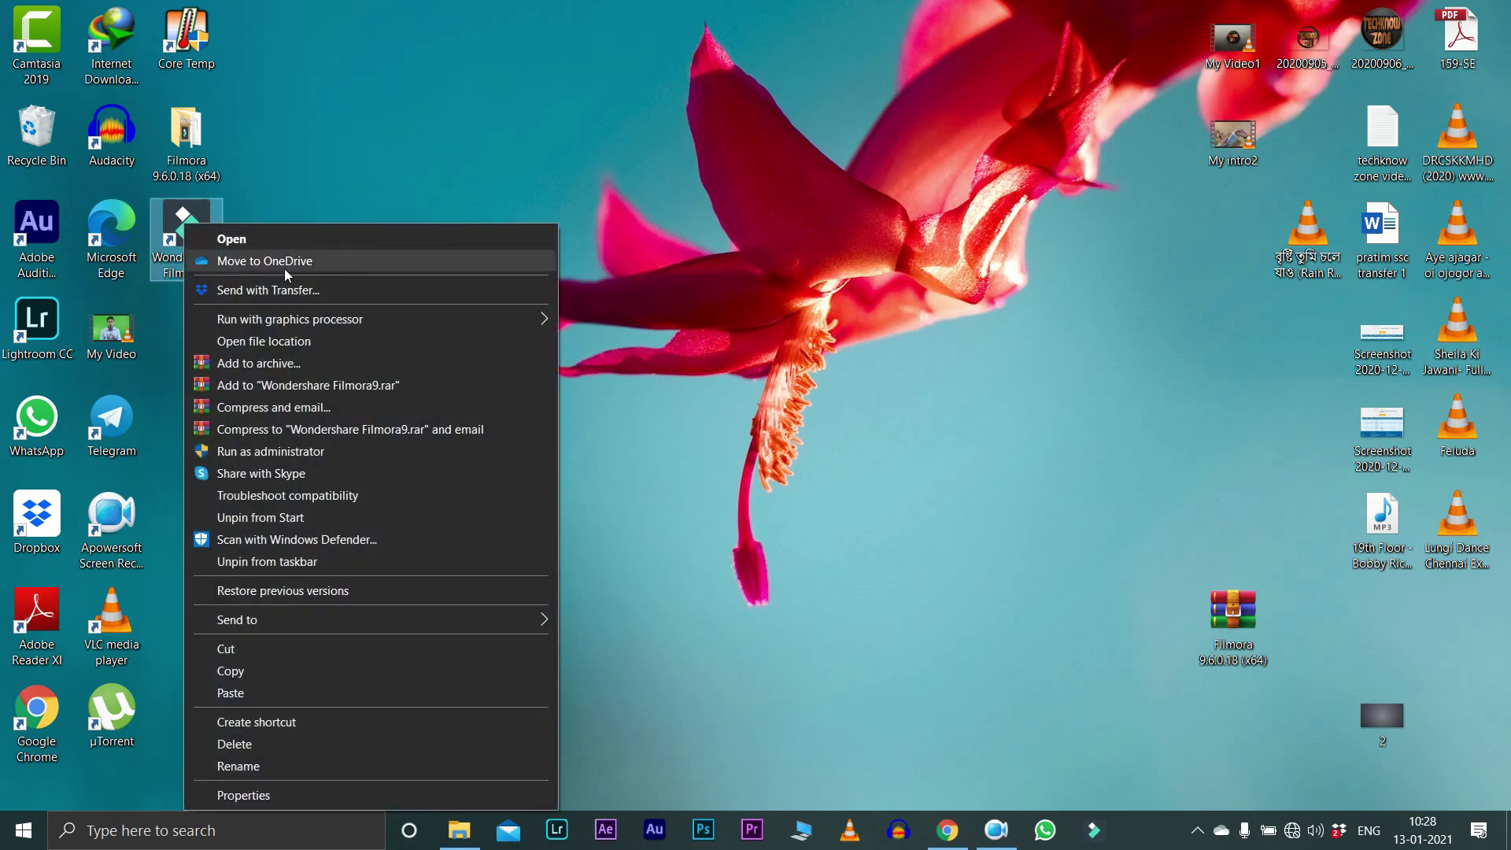
pyautogui.click(275, 340)
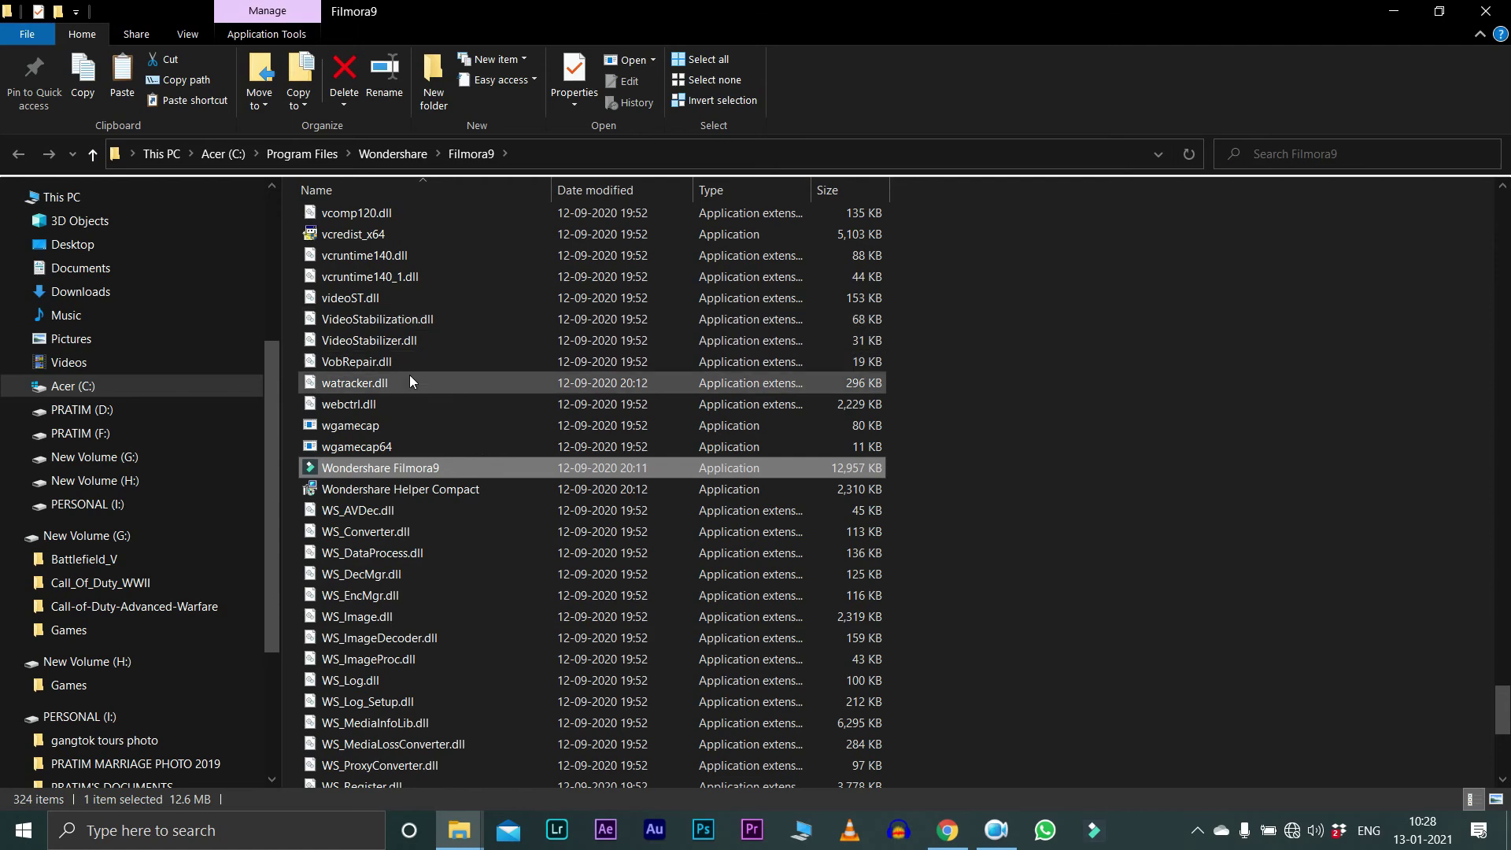
# Paste the four copied DLL files into the Filmora9 installation folder, replacing the files with matching names, and close the folder window
pyautogui.moveTo(410, 379)
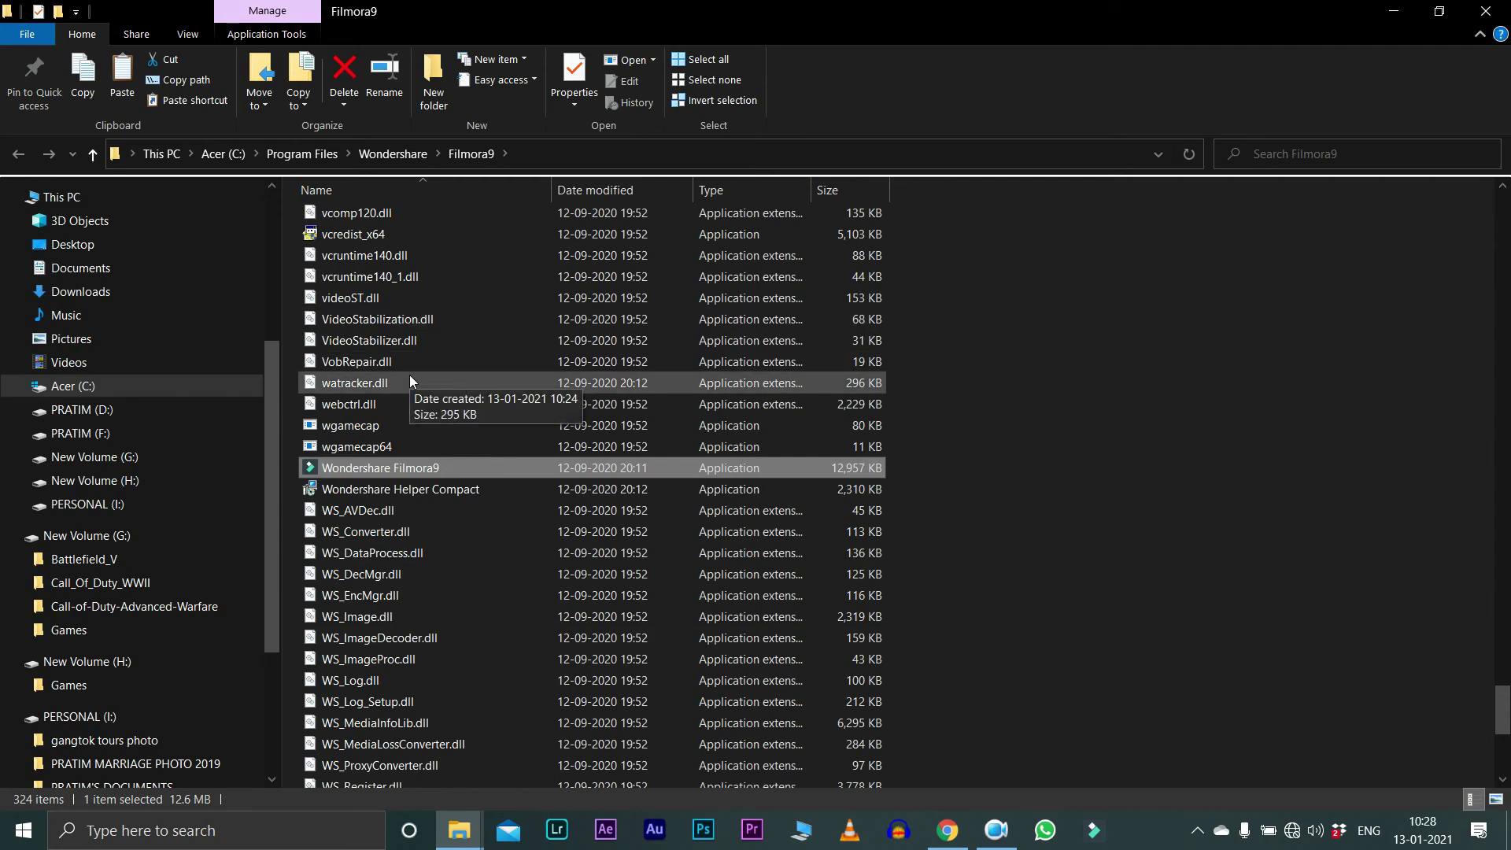
pyautogui.hotkey('ctrl', 'v')
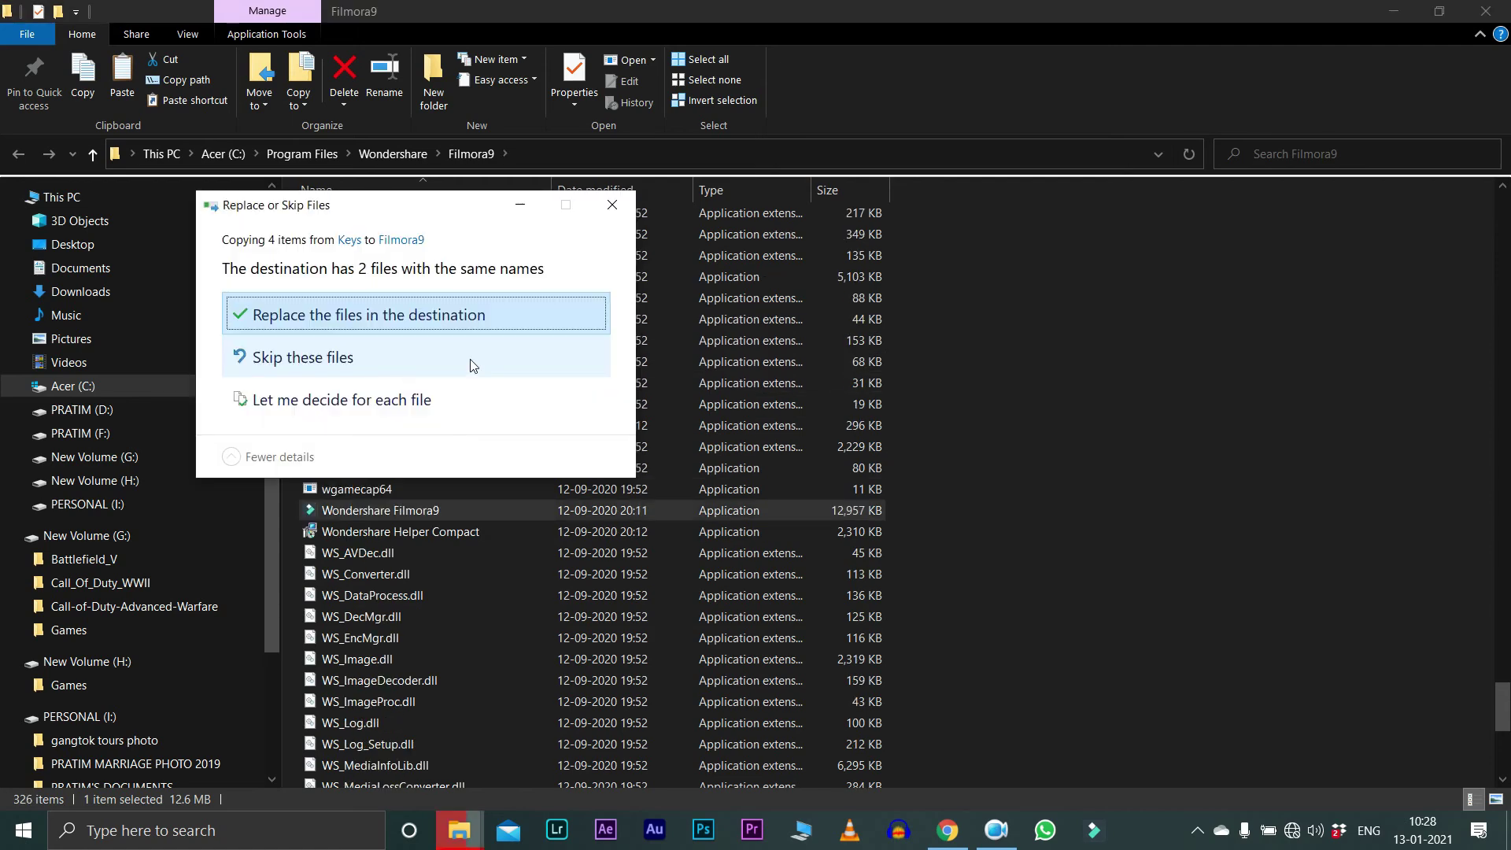
pyautogui.click(330, 319)
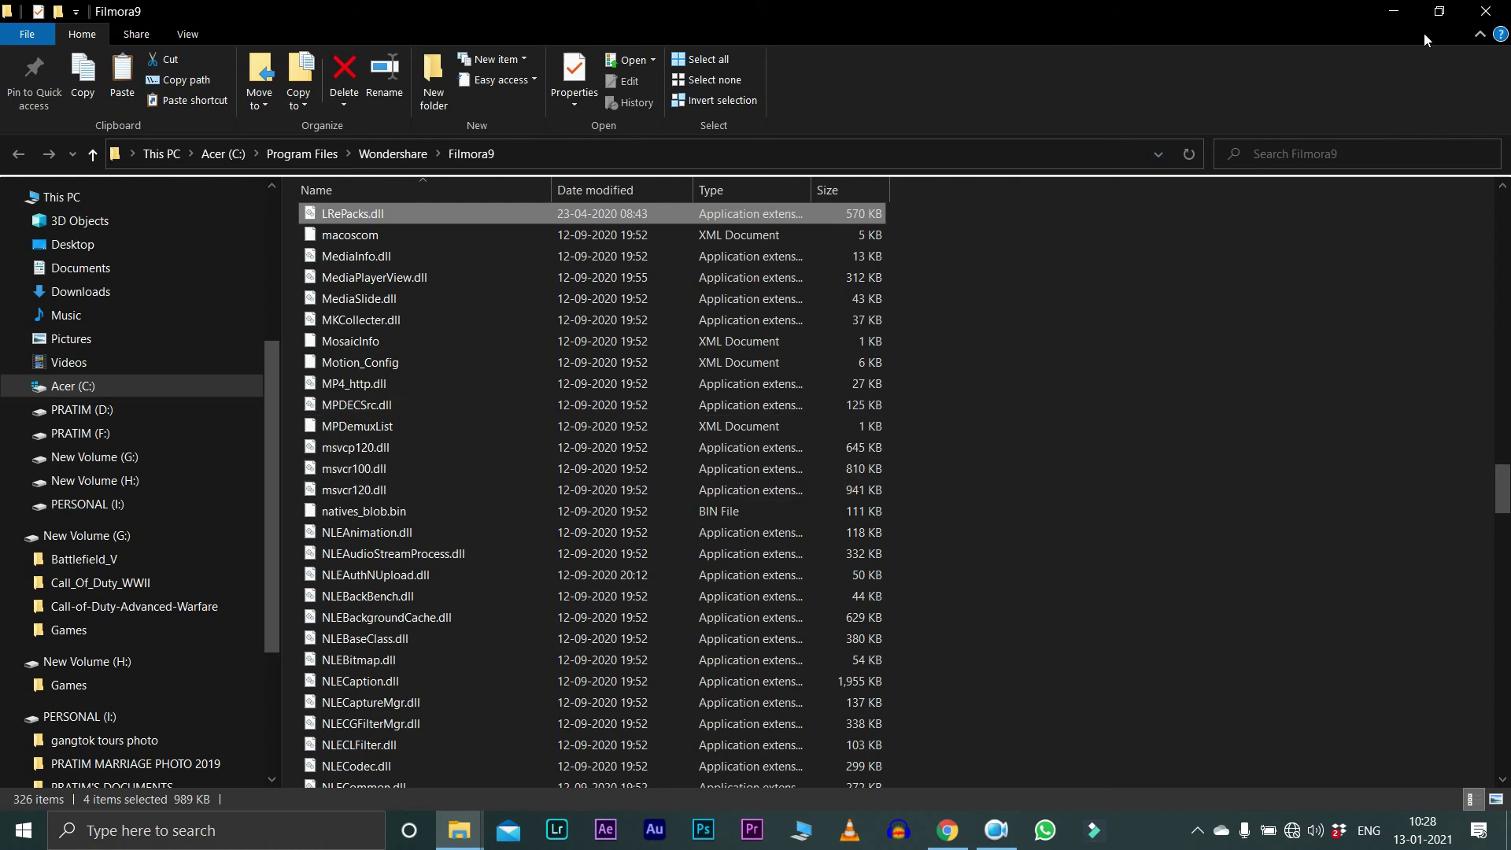
pyautogui.click(1485, 11)
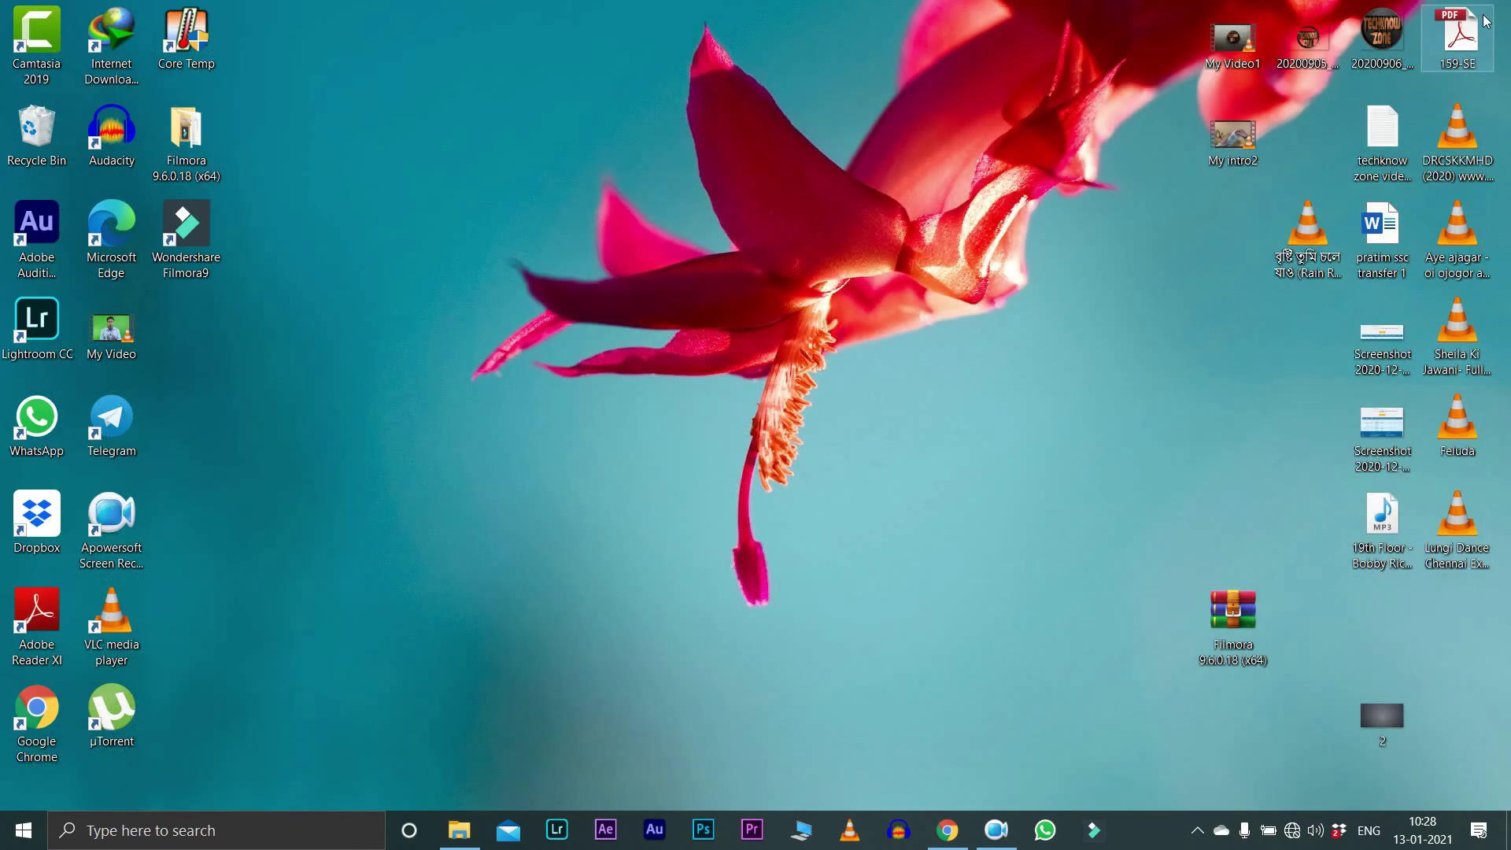
# Refresh the desktop twice and launch Wondershare Filmora9 from its desktop shortcut
pyautogui.rightClick(455, 325)
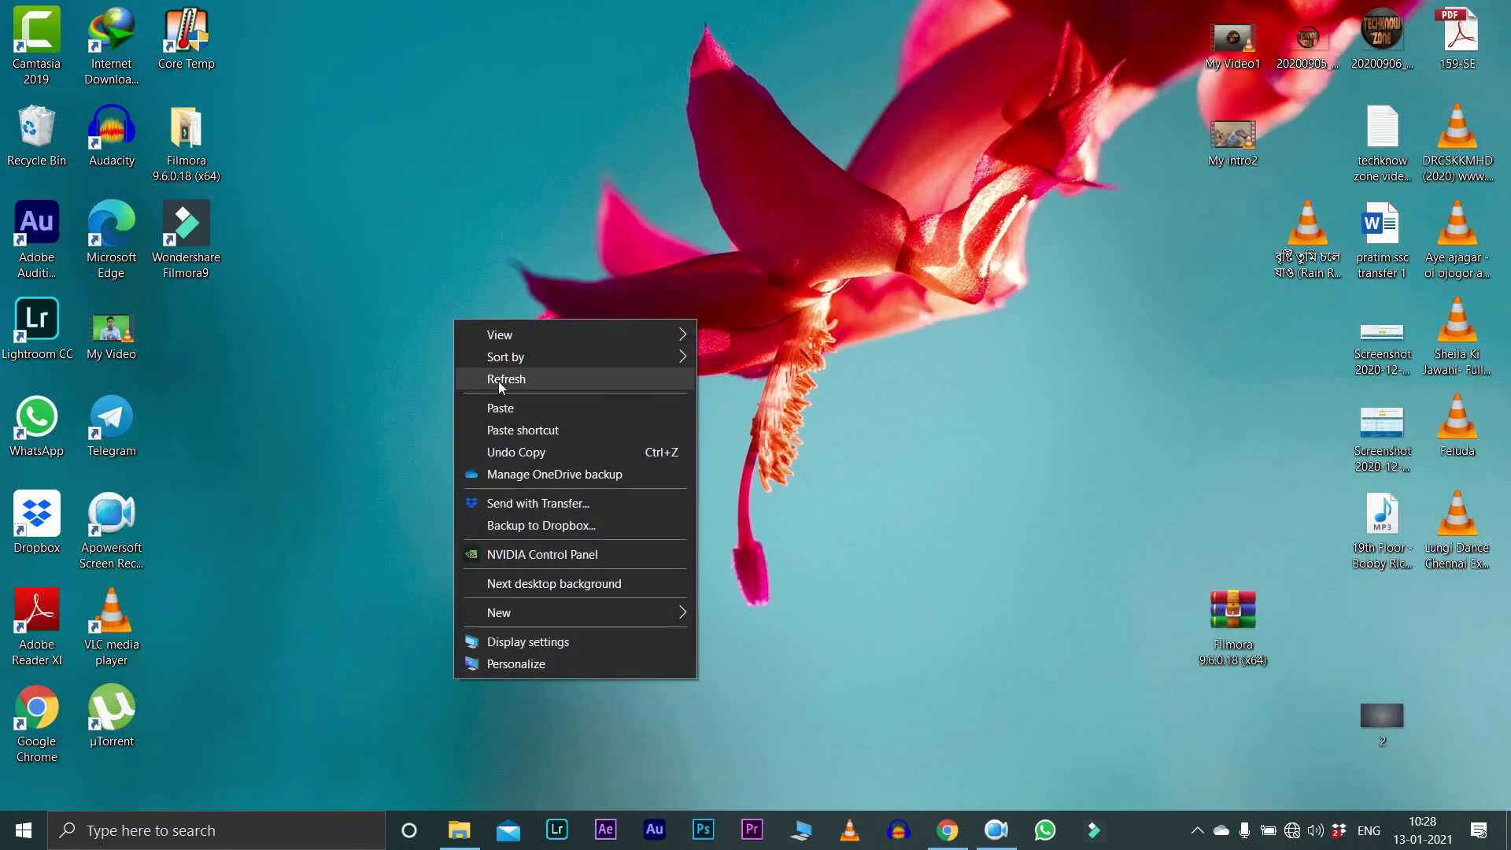
pyautogui.click(512, 381)
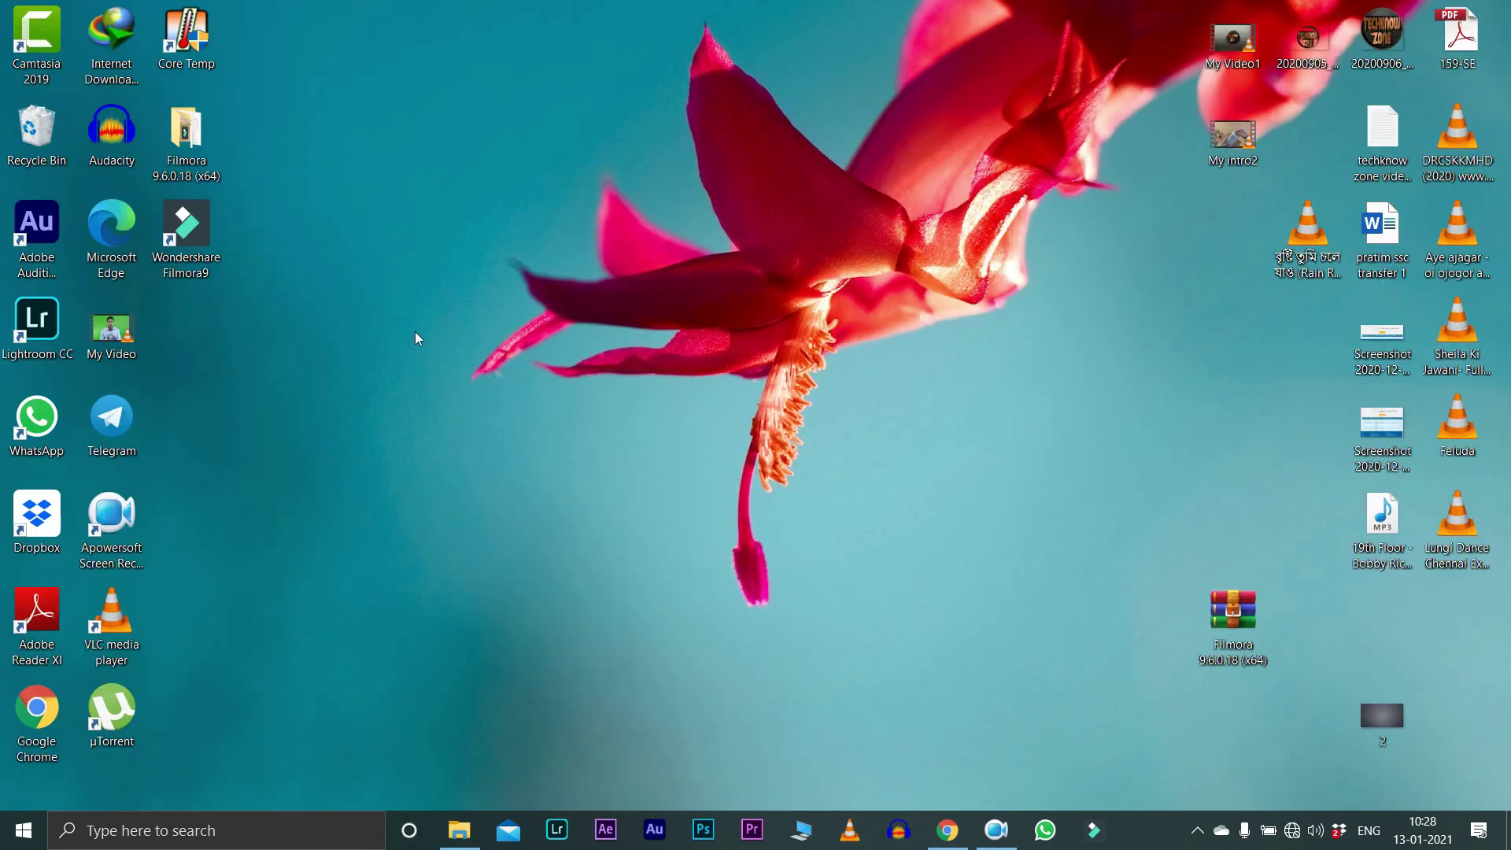
pyautogui.rightClick(416, 332)
pyautogui.click(486, 393)
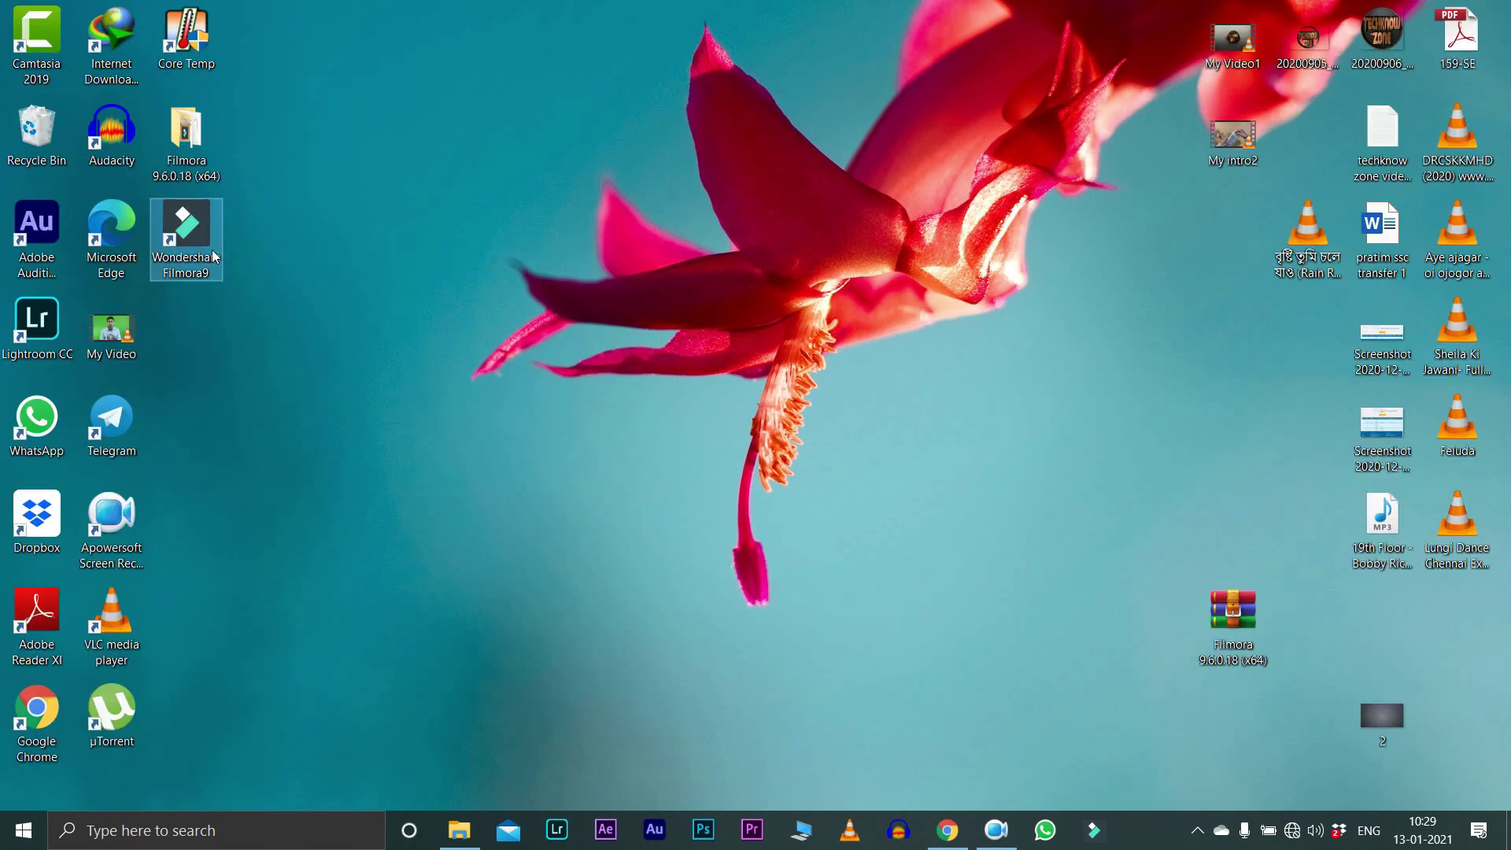
pyautogui.doubleClick(214, 257)
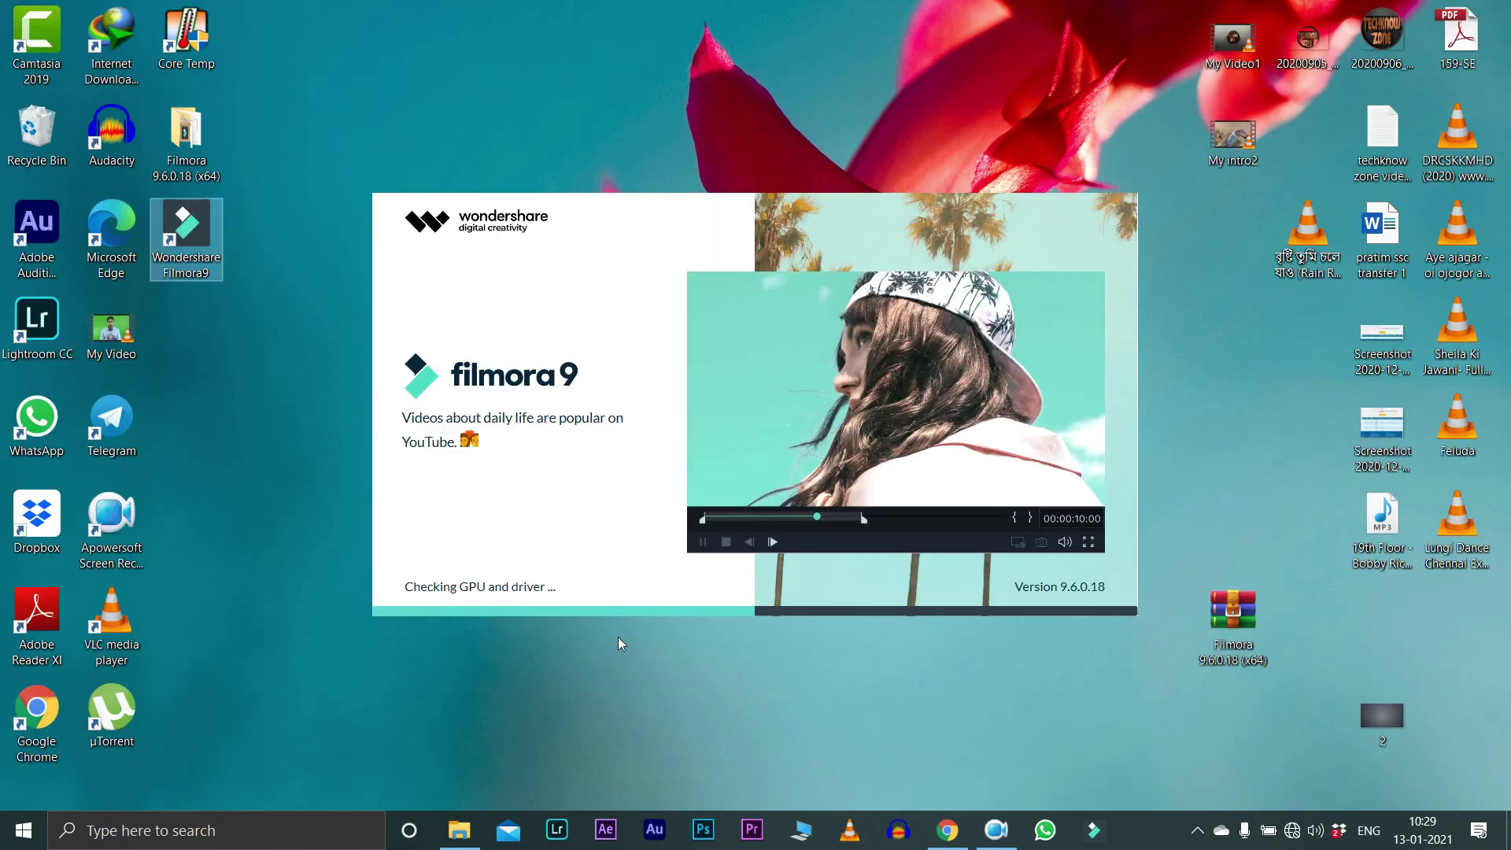
# Open the Windows Security overview while Filmora9 loads, and return to the Filmora9 window
pyautogui.click(206, 839)
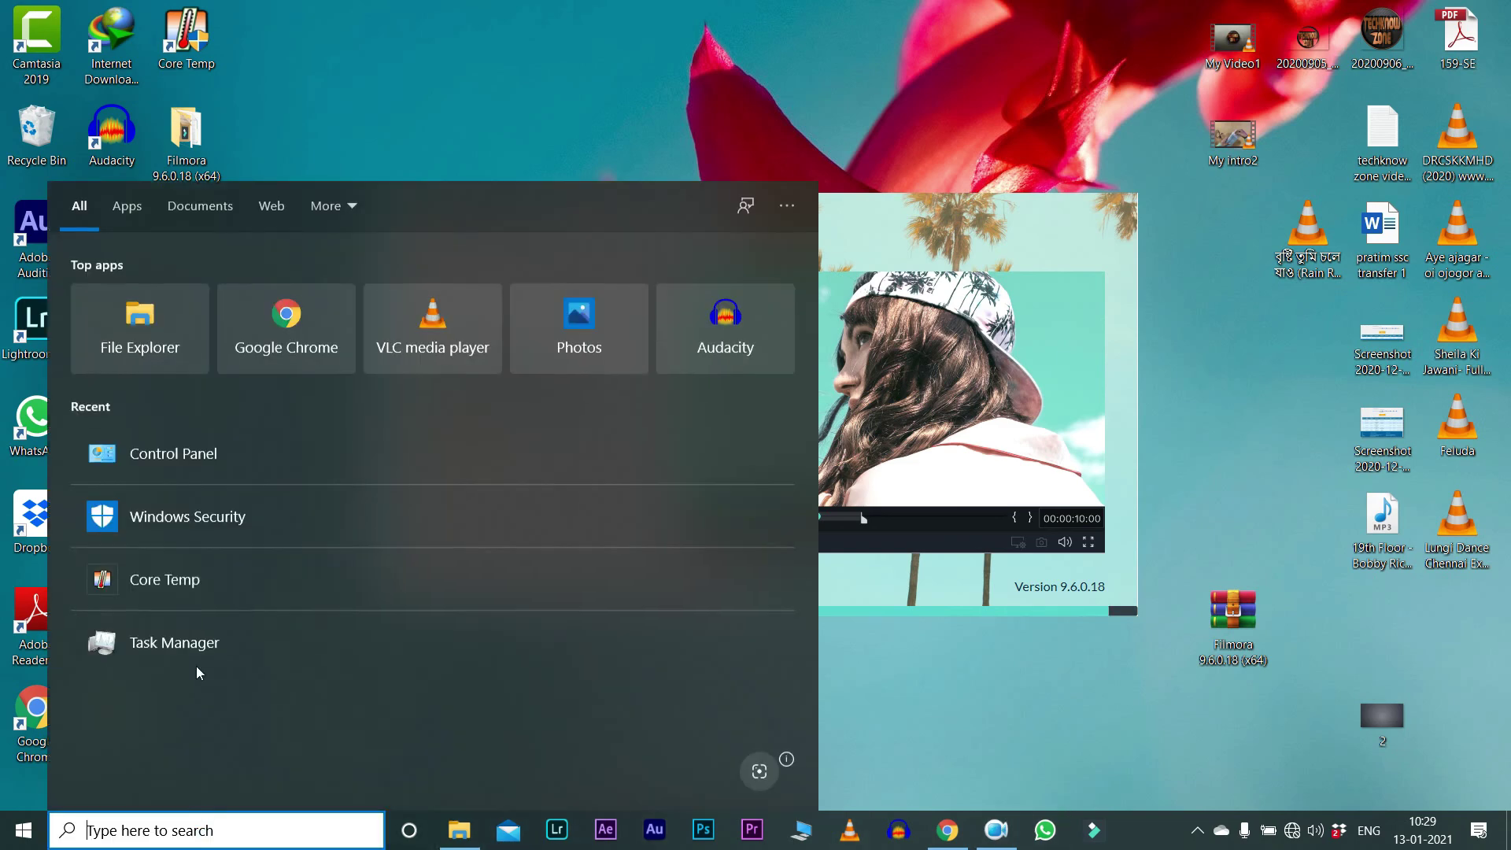
pyautogui.click(191, 531)
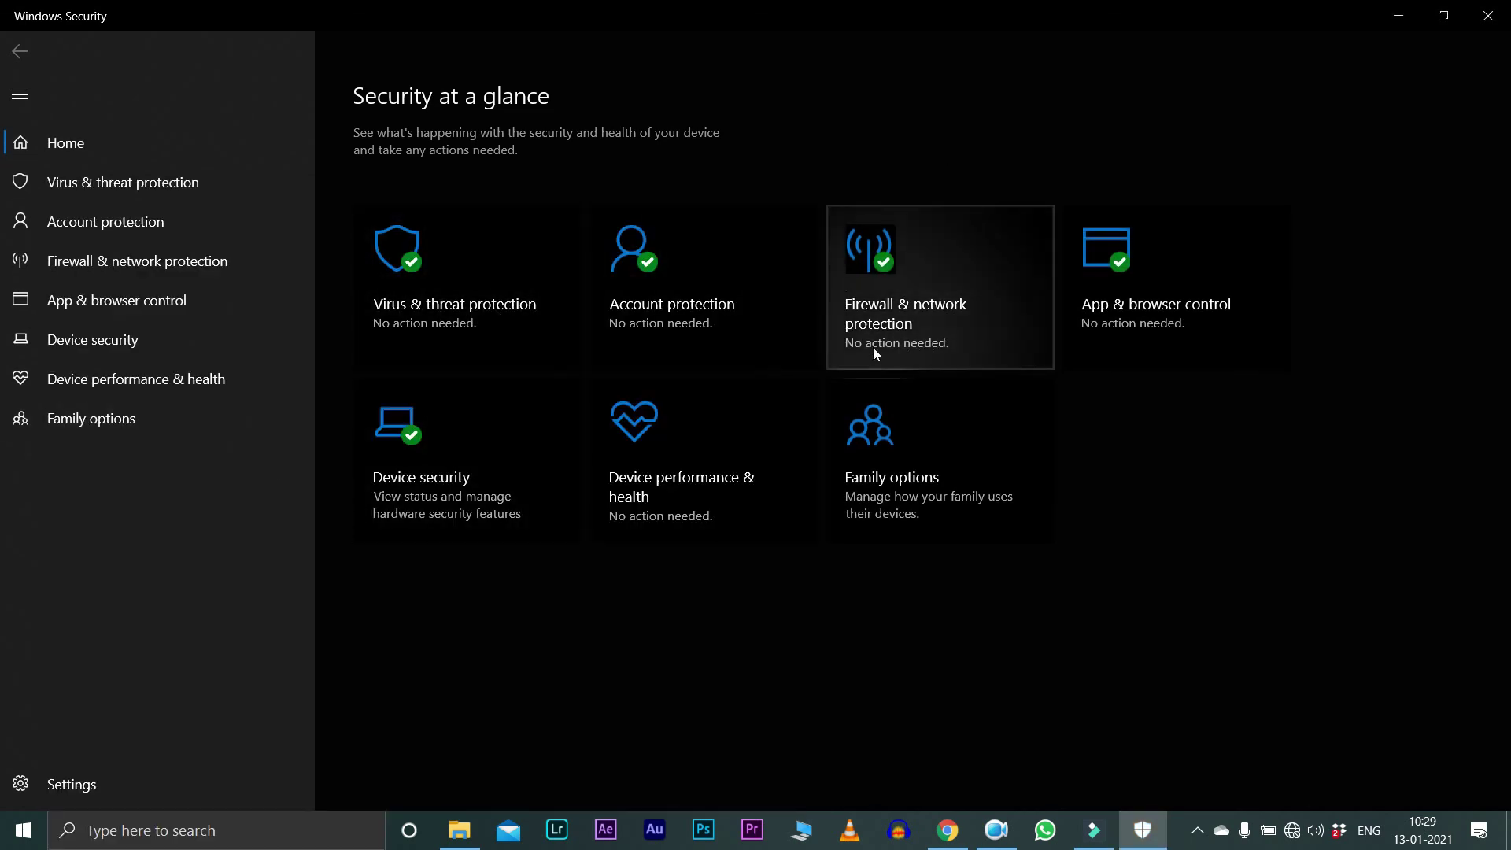
pyautogui.click(1094, 830)
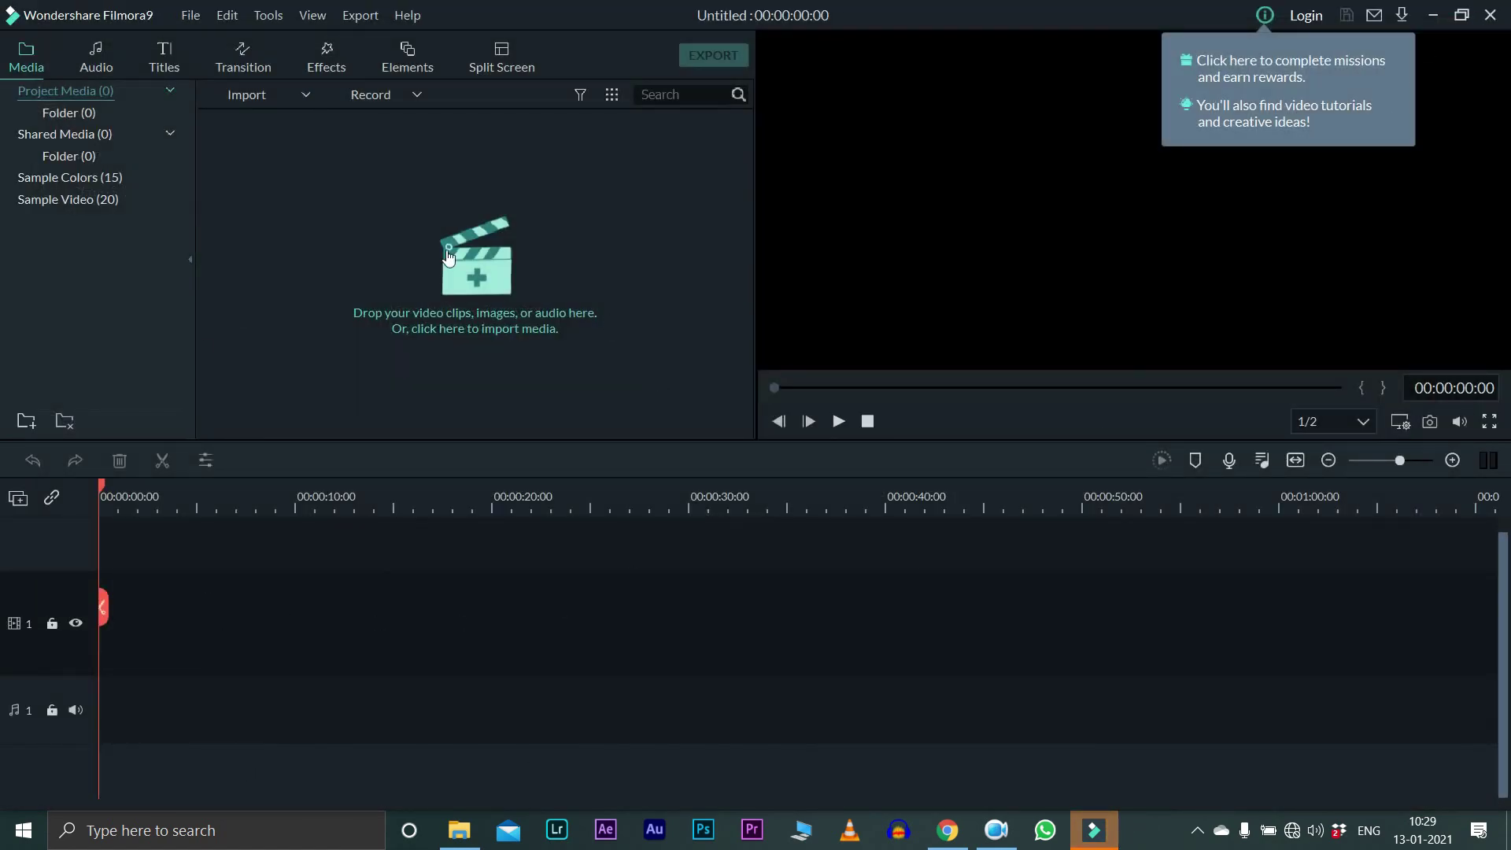
# Check the activation status of Filmora9, dismiss the license dialog, and exit the program
pyautogui.click(401, 21)
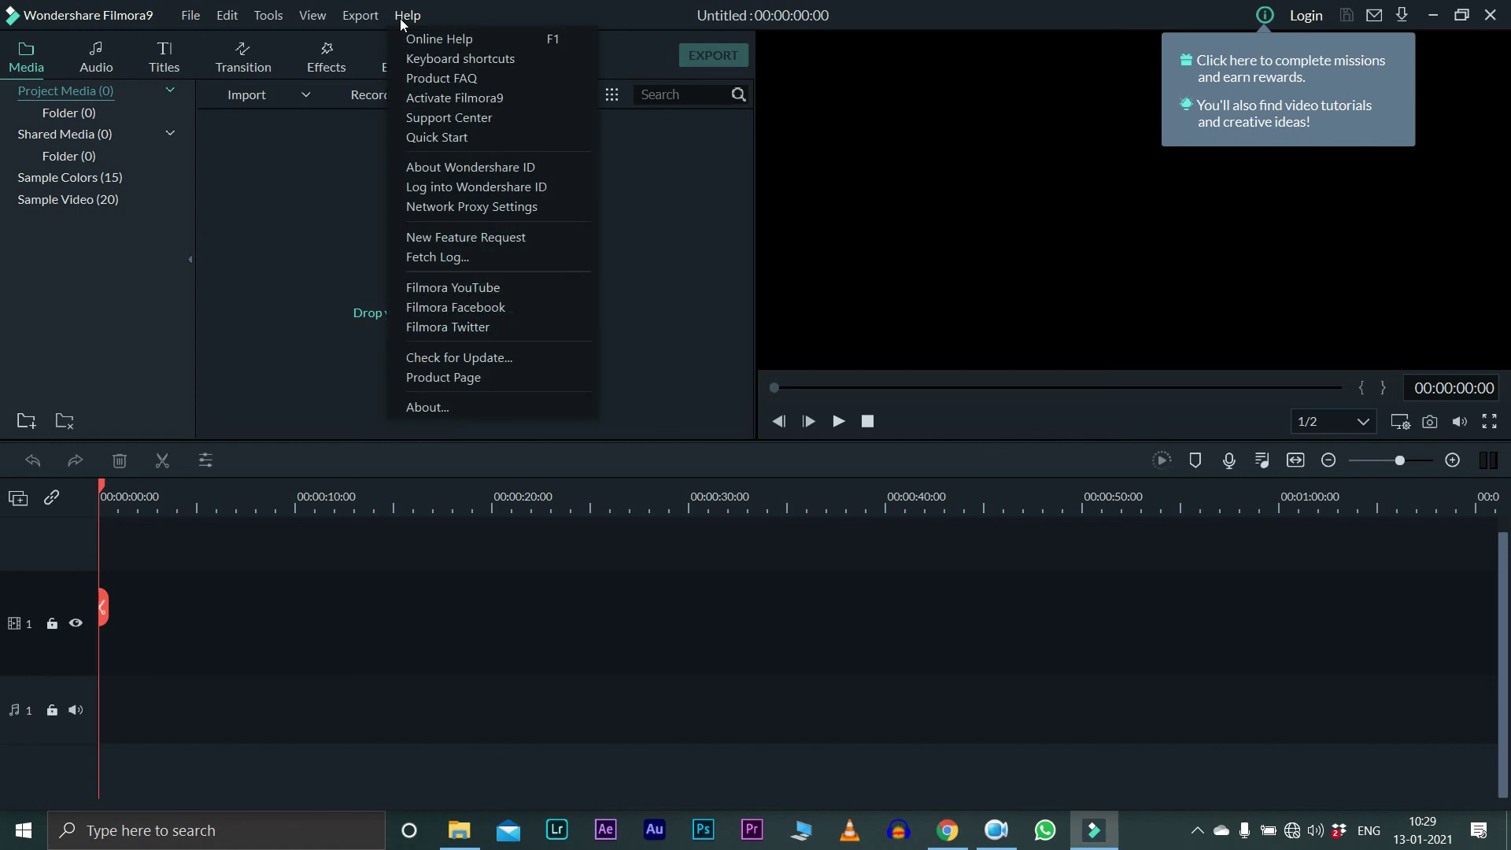
pyautogui.click(472, 97)
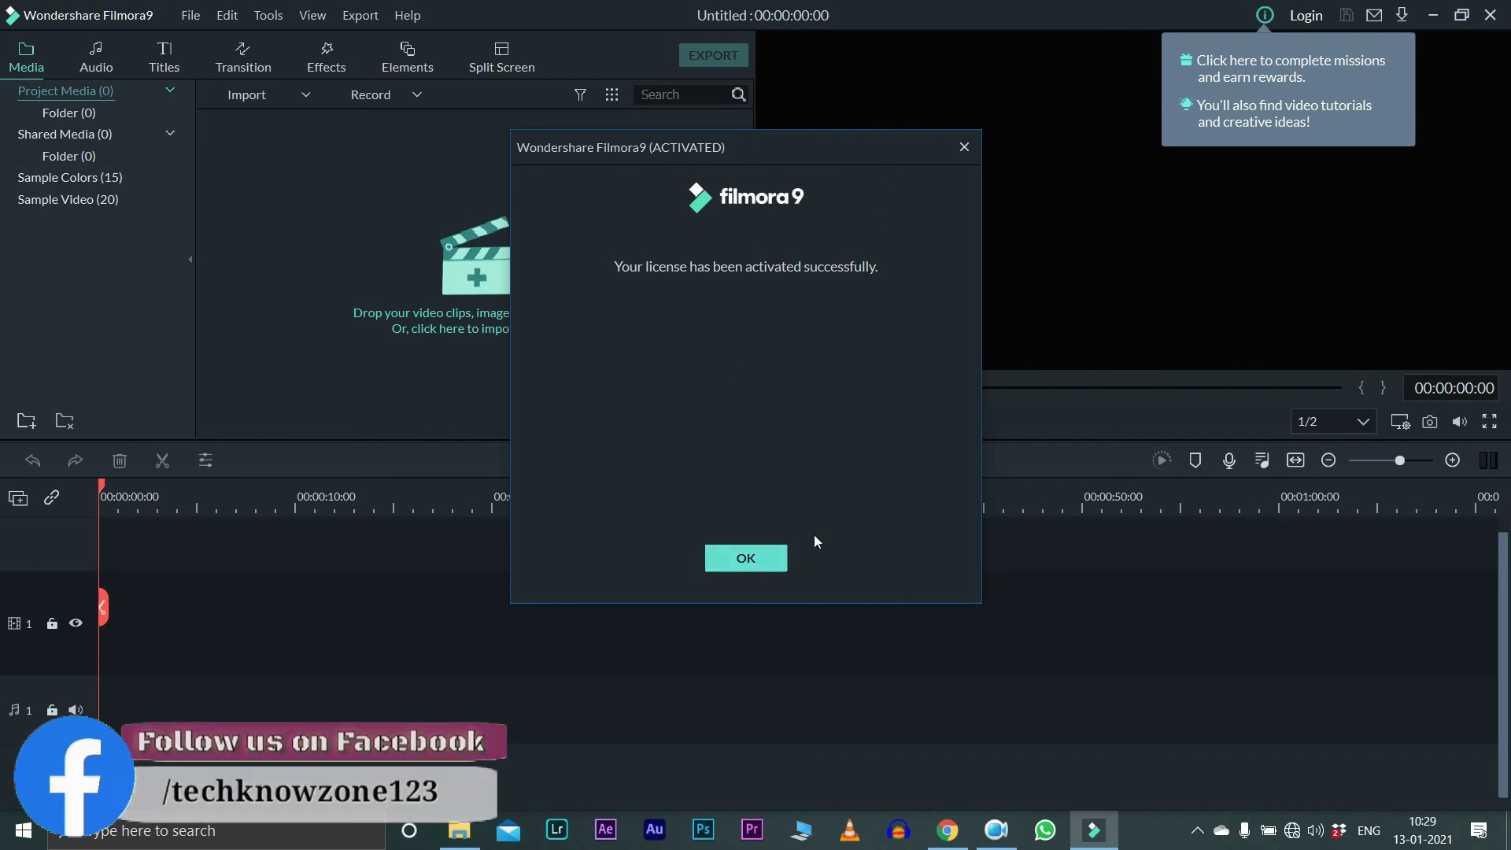
pyautogui.click(712, 559)
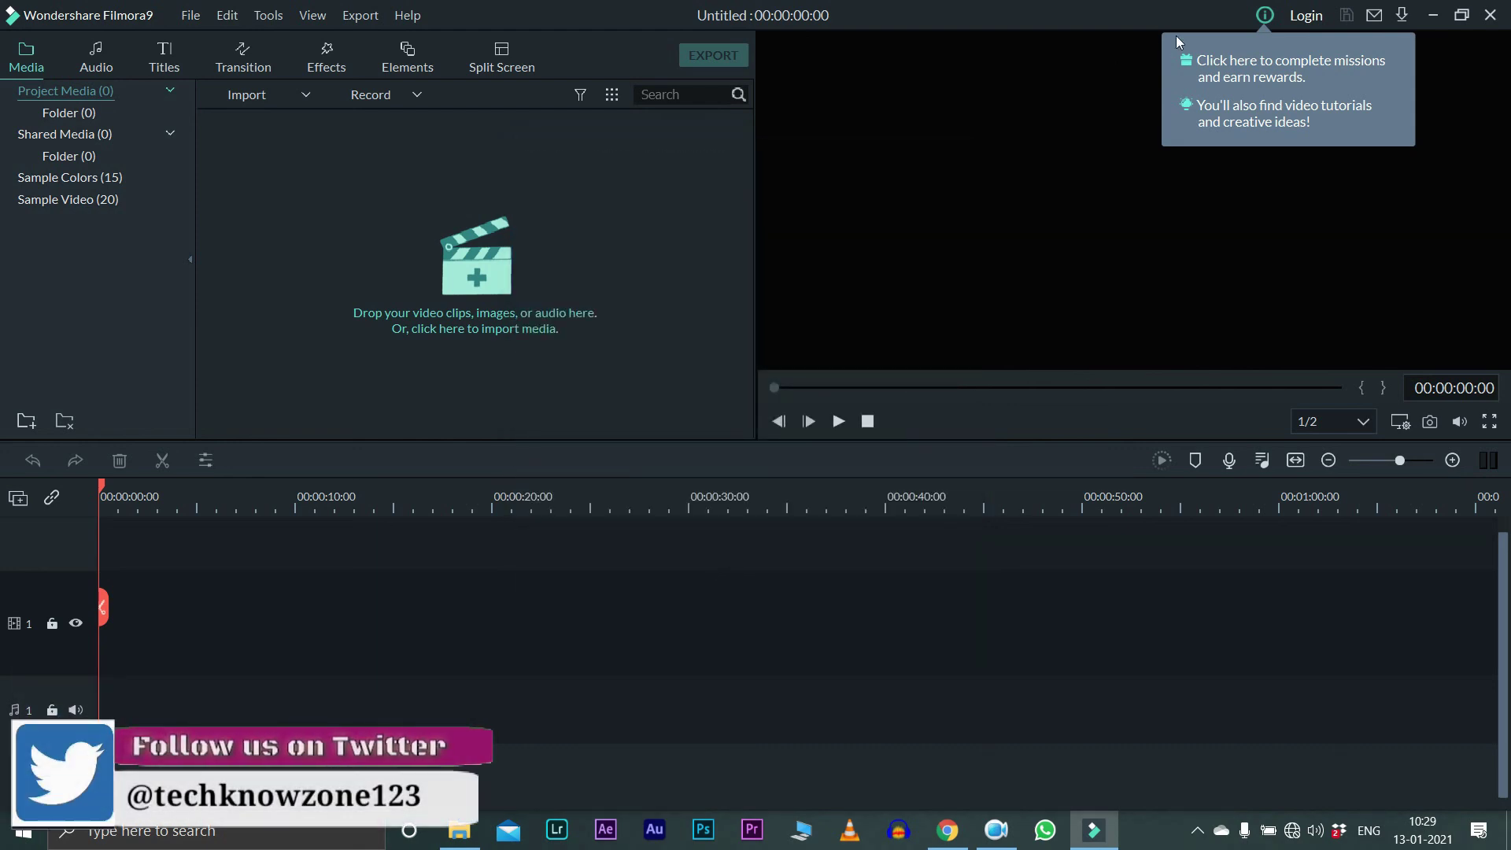
pyautogui.click(1490, 15)
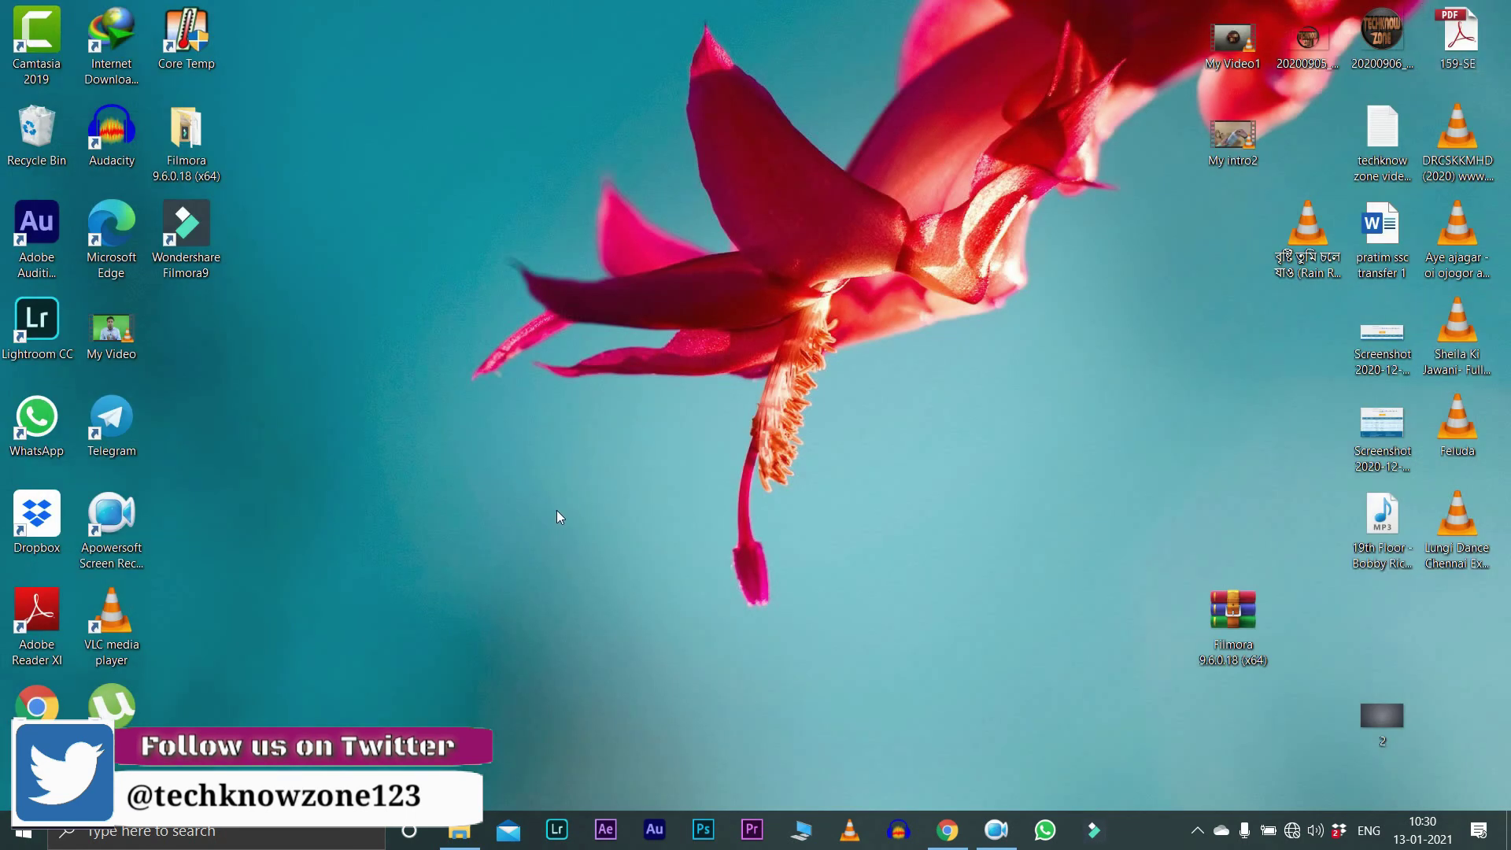